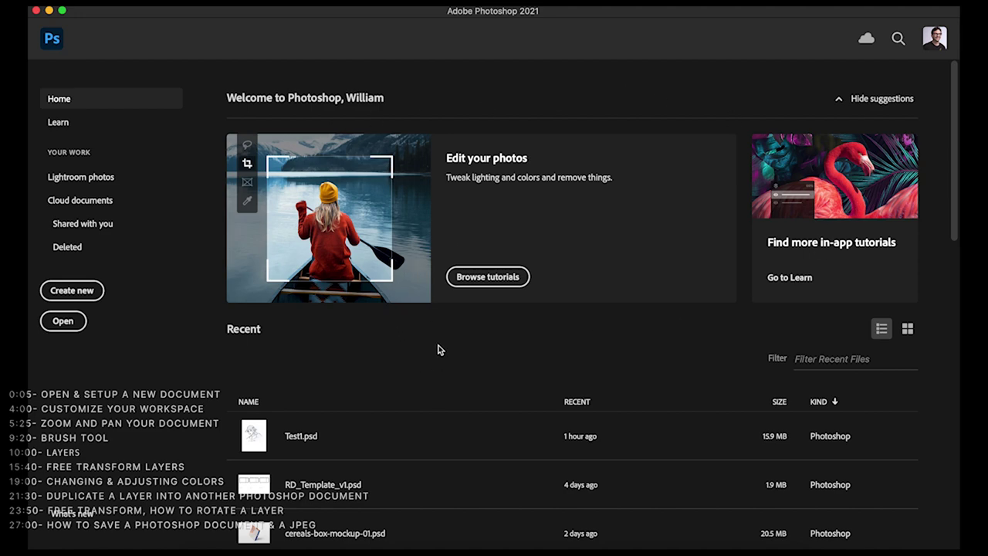
Step: Look through the recent files, the cloud documents and the Lightroom photos on the home screen
{"action": "scroll", "coordinate": [438, 349], "scroll_direction": "down", "scroll_amount": 10}
{"action": "scroll", "coordinate": [348, 285], "scroll_direction": "up", "scroll_amount": 5}
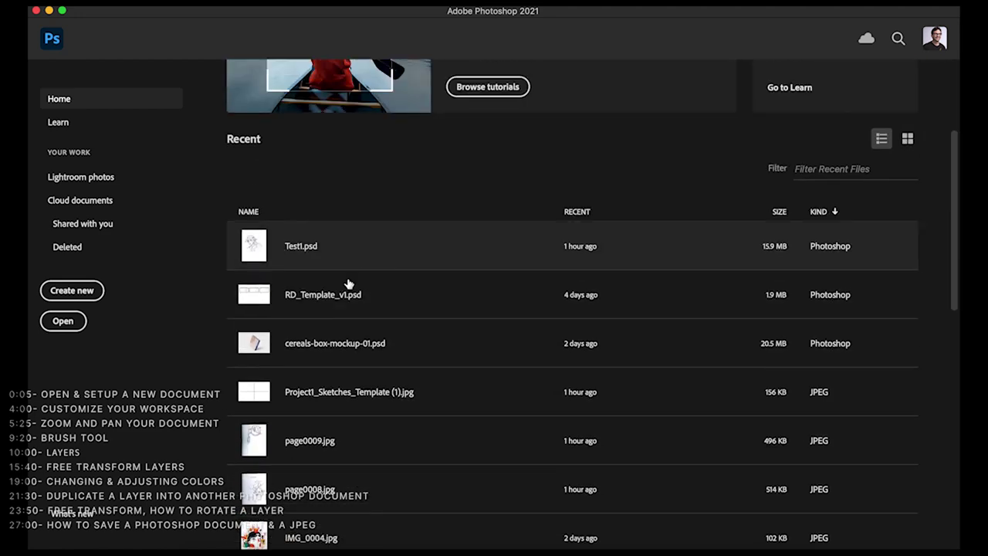
{"action": "scroll", "coordinate": [349, 285], "scroll_direction": "up", "scroll_amount": 3}
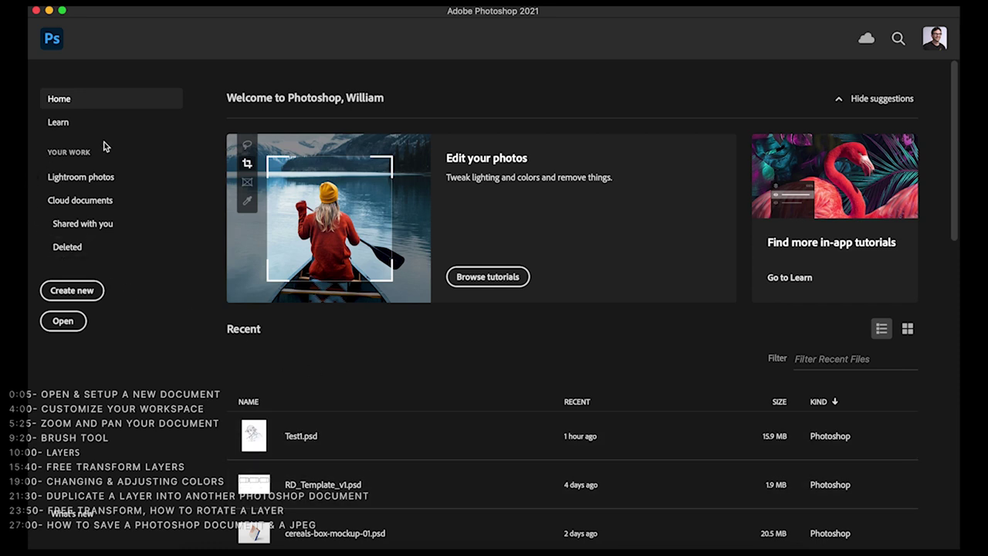
{"action": "left_click", "coordinate": [93, 200]}
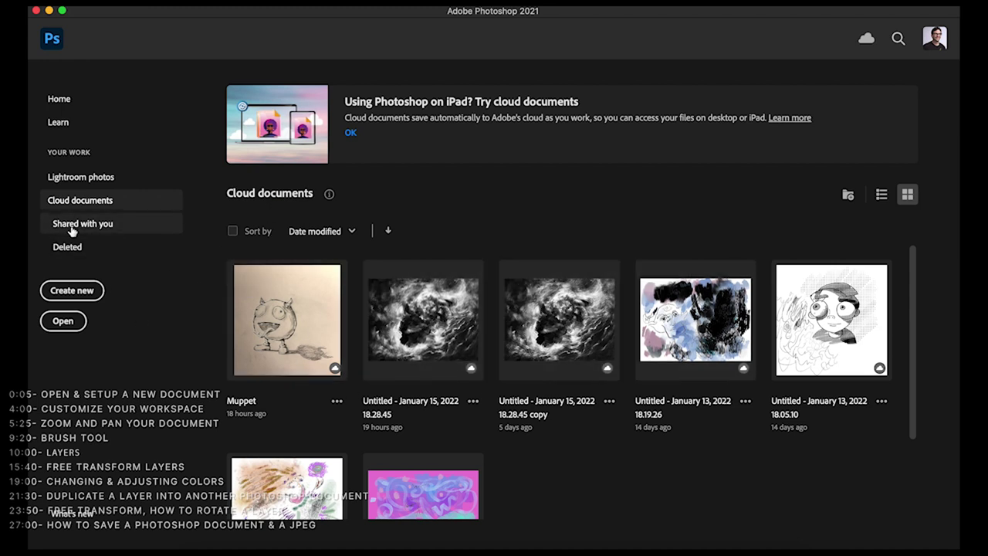
{"action": "left_click", "coordinate": [81, 188]}
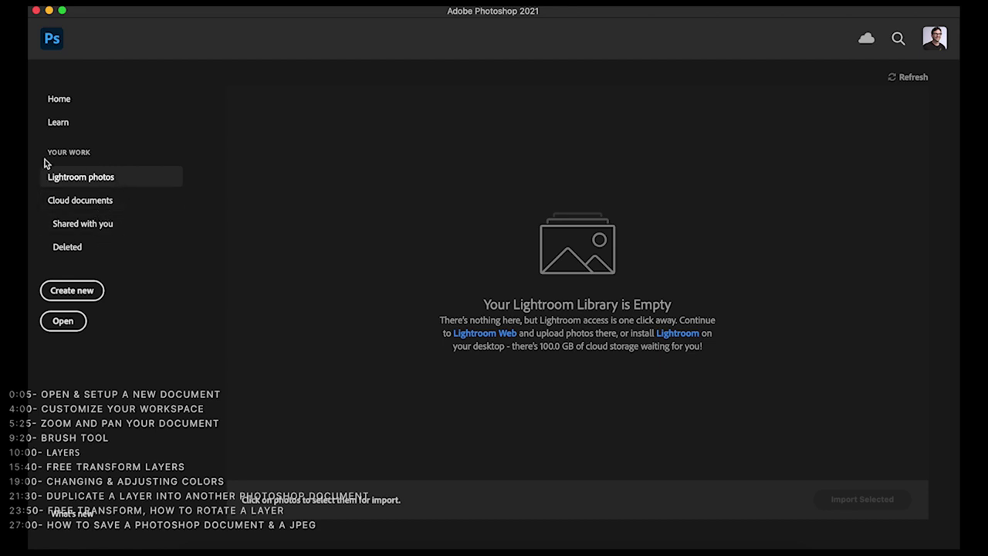
Step: Start a new document and browse the preset categories from Saved through Film & Video, ending on the Print presets
{"action": "left_click", "coordinate": [74, 296]}
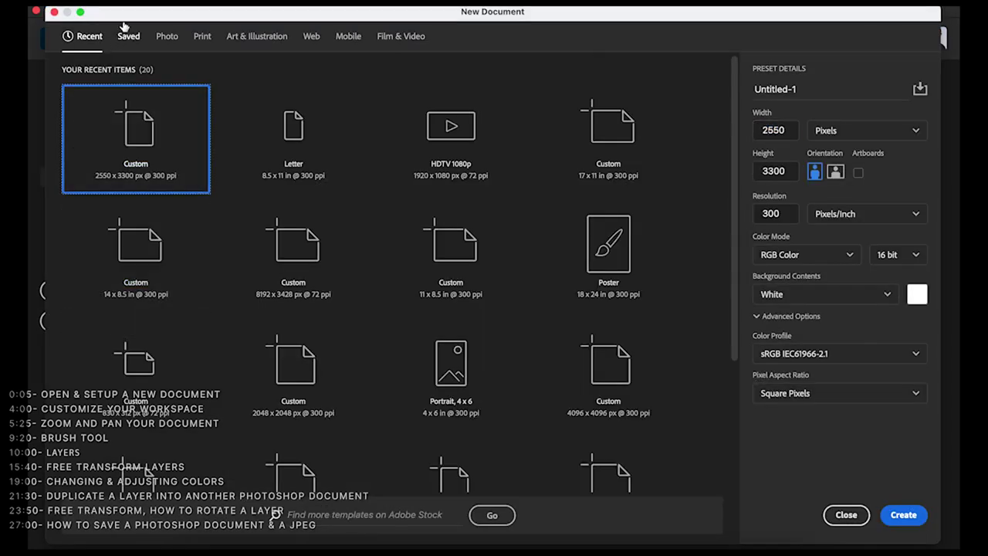
{"action": "left_click_drag", "start_coordinate": [140, 11], "coordinate": [133, 11]}
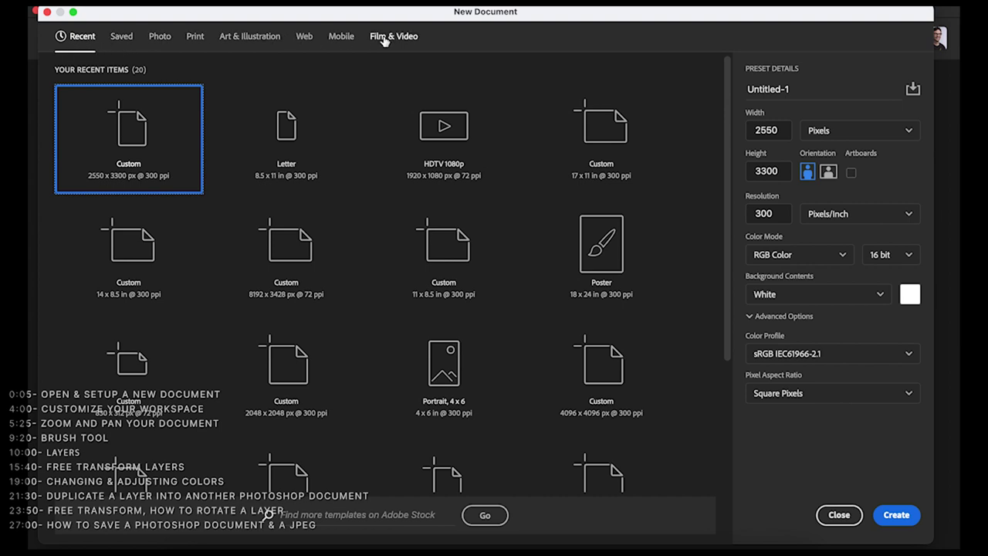
{"action": "left_click", "coordinate": [122, 38]}
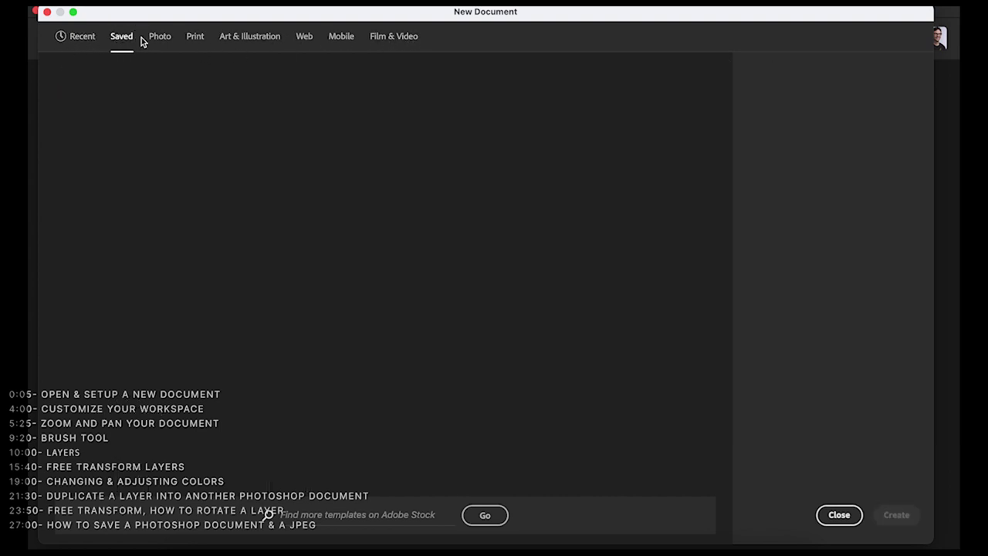
{"action": "left_click", "coordinate": [158, 41]}
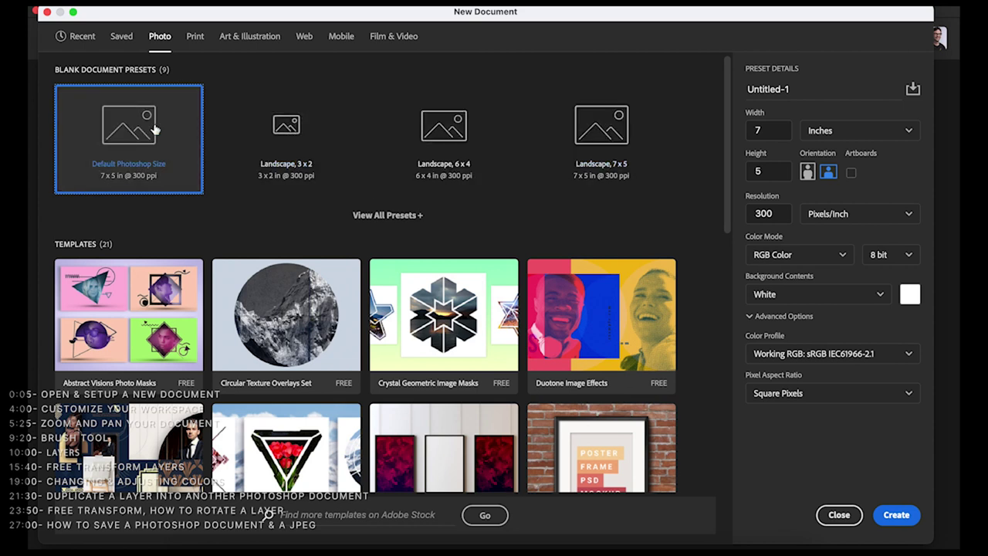
{"action": "left_click", "coordinate": [384, 217]}
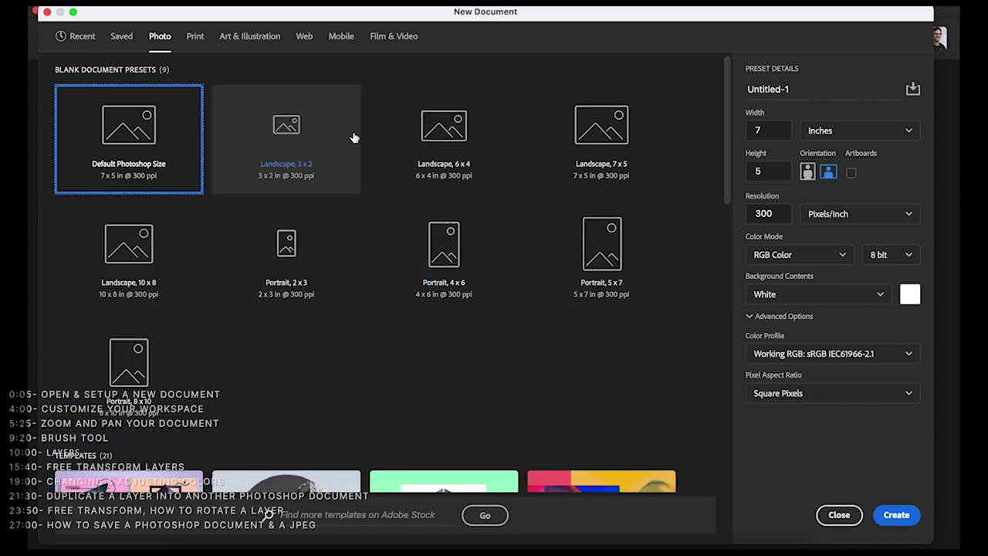
{"action": "left_click", "coordinate": [195, 37]}
{"action": "left_click", "coordinate": [242, 39]}
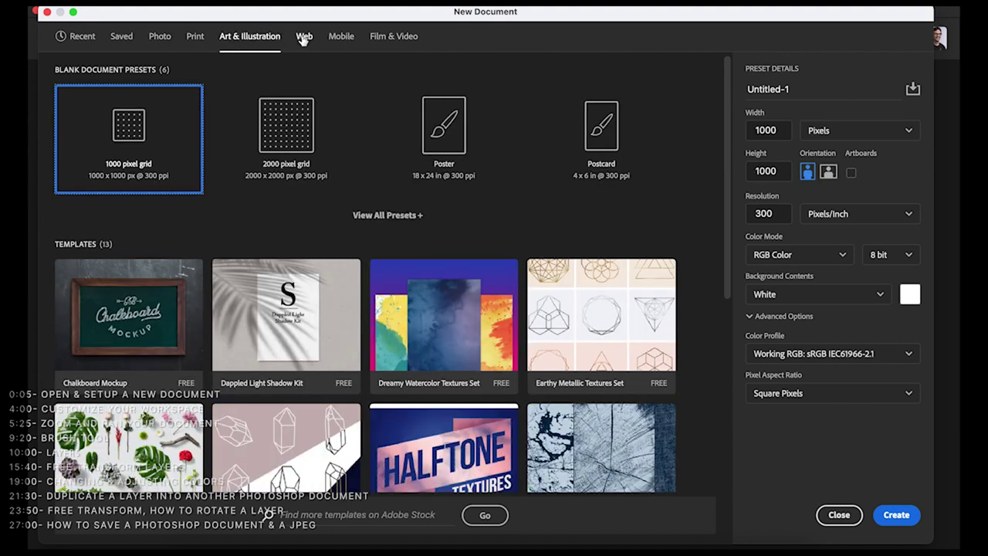
{"action": "left_click", "coordinate": [305, 38]}
{"action": "left_click", "coordinate": [338, 39]}
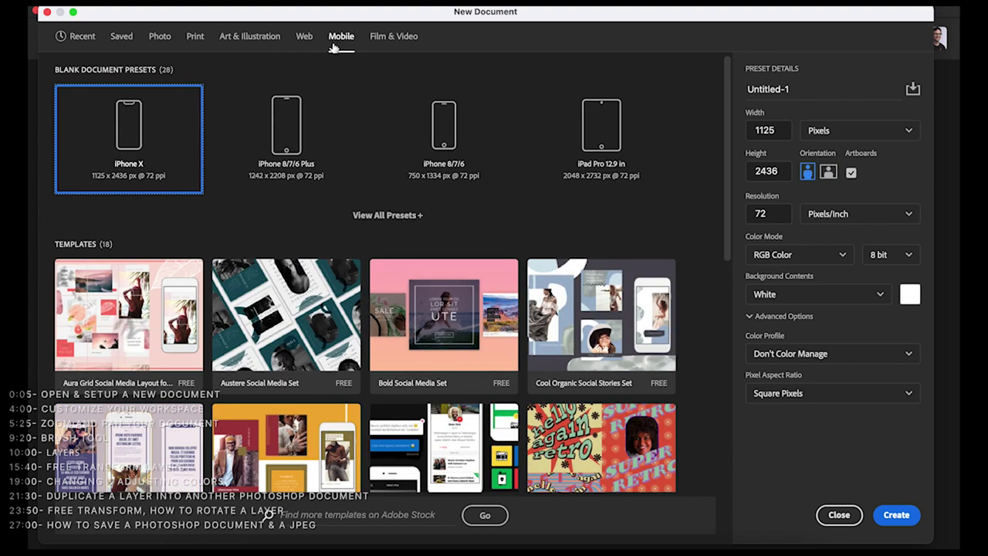
{"action": "left_click", "coordinate": [389, 38]}
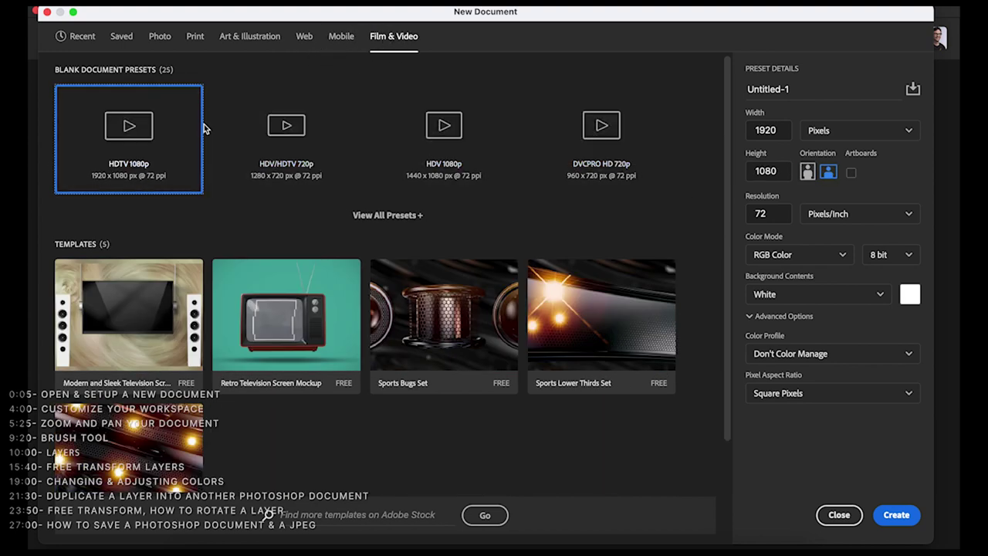
{"action": "left_click", "coordinate": [229, 39]}
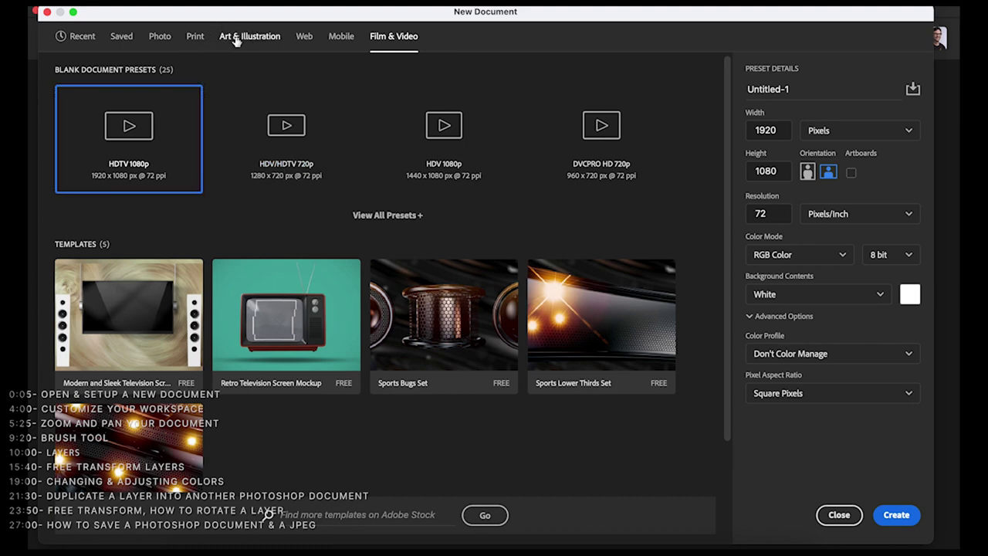
{"action": "left_click", "coordinate": [195, 39]}
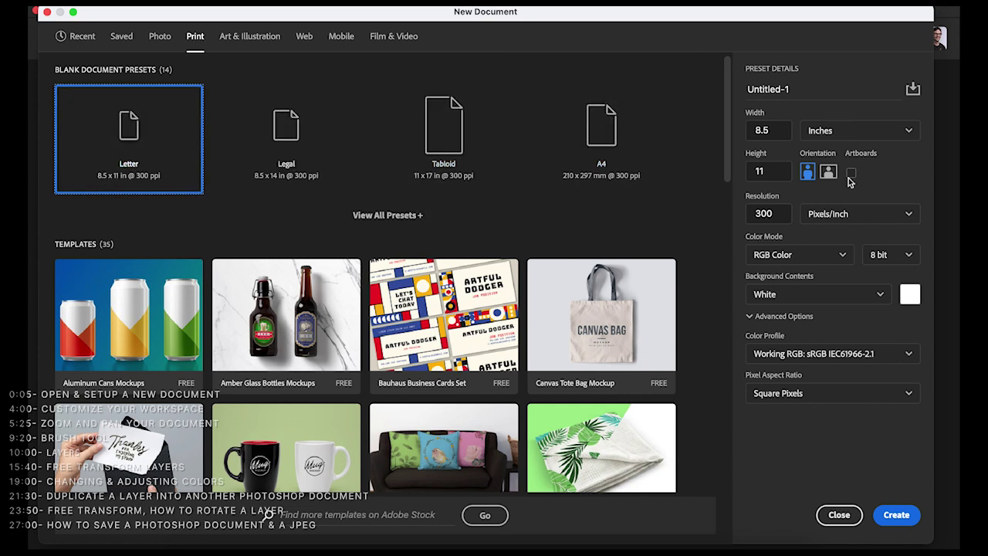
Step: Try pixel units and landscape orientation for the Letter page, returning to inches and portrait
{"action": "left_click", "coordinate": [774, 131]}
{"action": "left_click", "coordinate": [757, 171]}
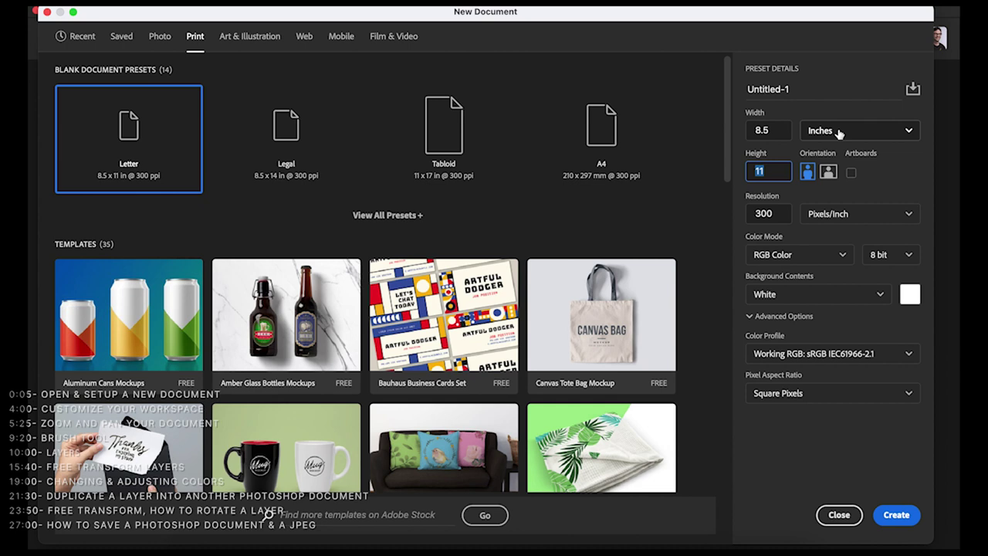
{"action": "left_click", "coordinate": [900, 133]}
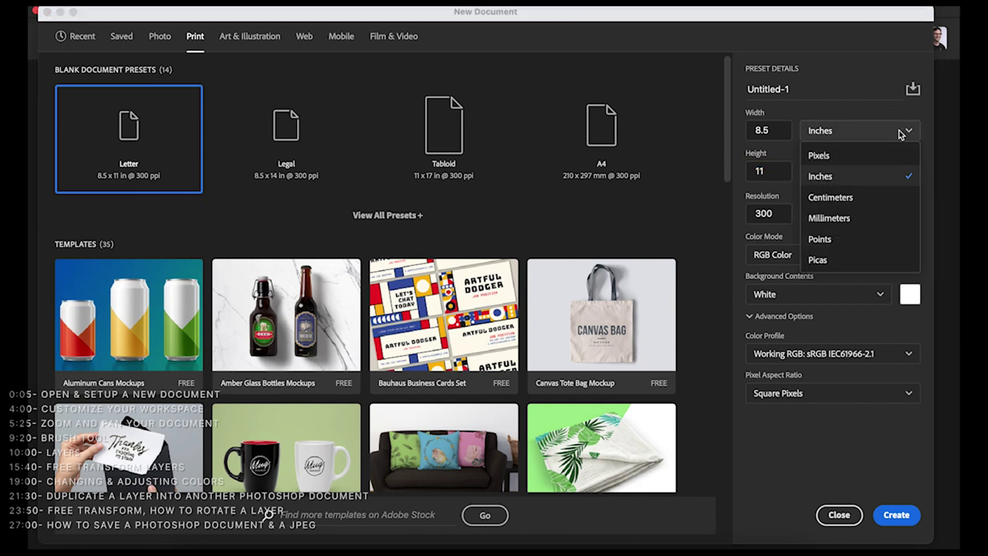
{"action": "left_click", "coordinate": [846, 160]}
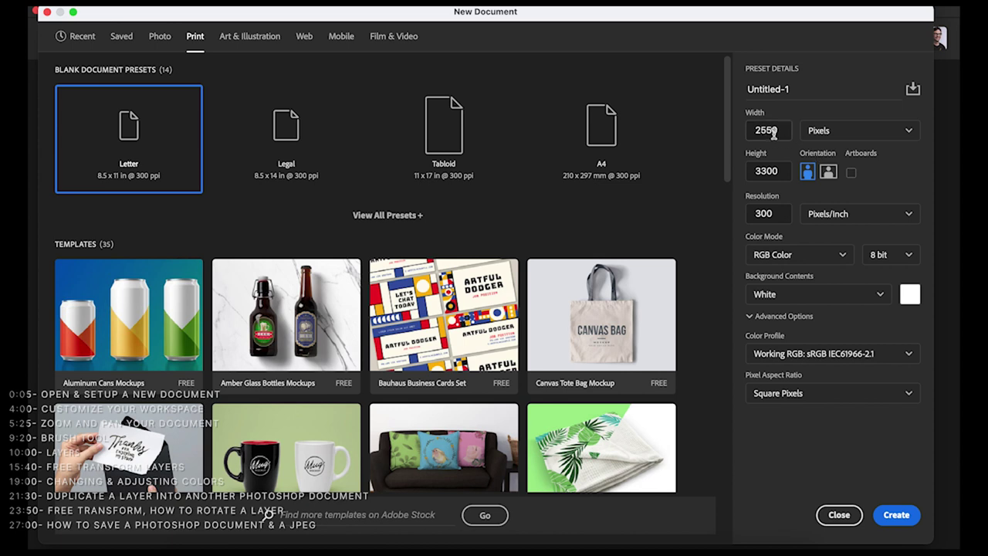
{"action": "left_click_drag", "start_coordinate": [786, 131], "coordinate": [743, 137]}
{"action": "left_click", "coordinate": [770, 170]}
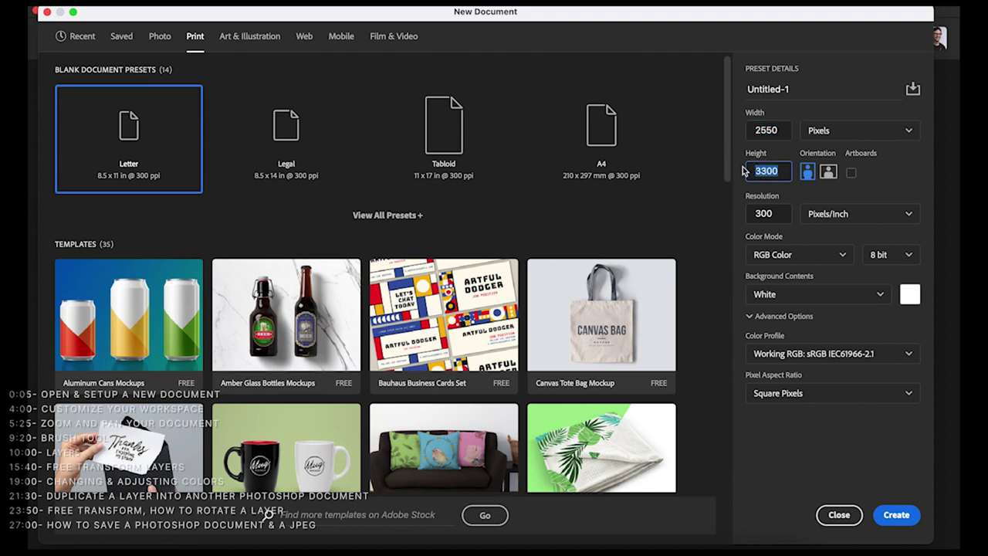
{"action": "left_click", "coordinate": [817, 132]}
{"action": "left_click", "coordinate": [823, 175]}
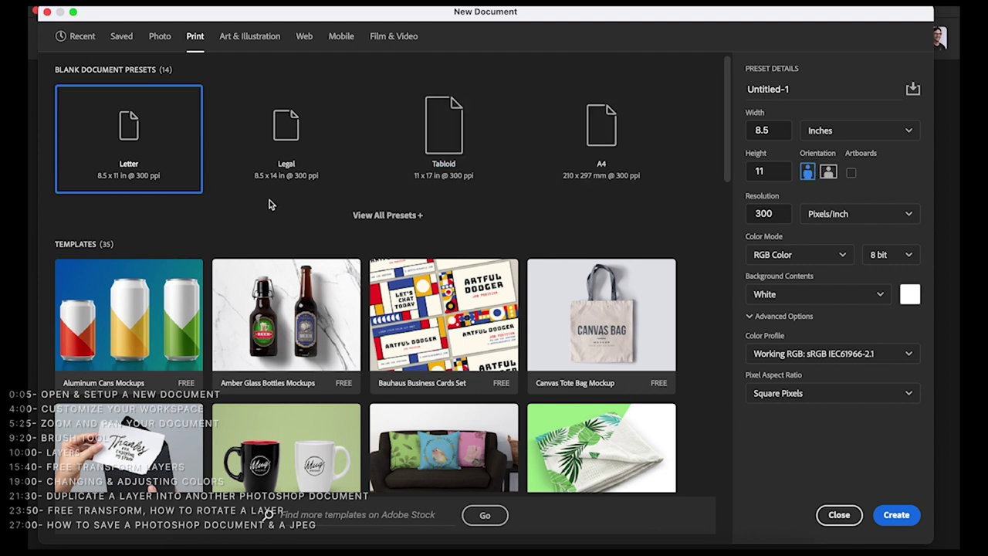
{"action": "left_click", "coordinate": [829, 174]}
{"action": "left_click", "coordinate": [807, 173]}
Step: Review the resolution and color mode options, and set the color depth to 16 bit
{"action": "left_click_drag", "start_coordinate": [773, 215], "coordinate": [744, 216]}
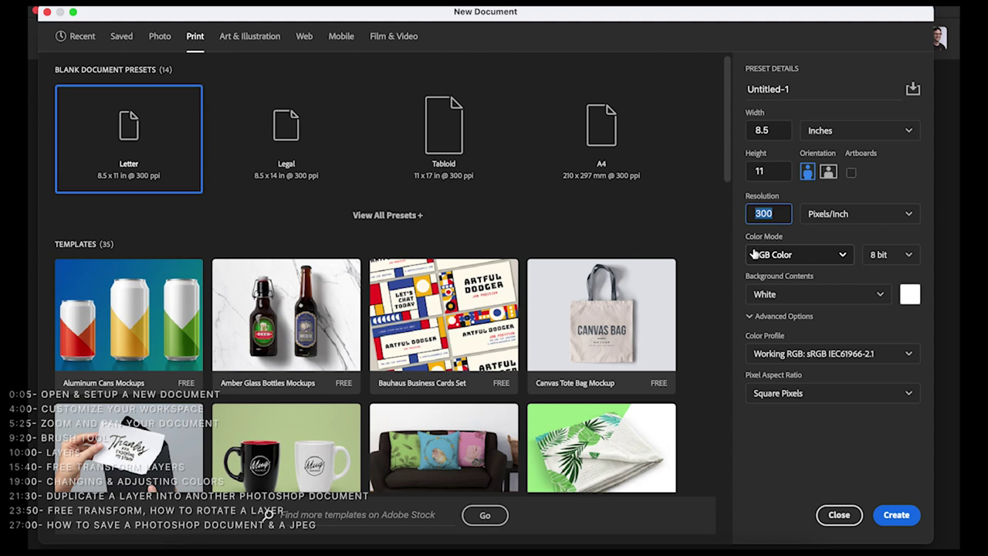
{"action": "left_click", "coordinate": [842, 256]}
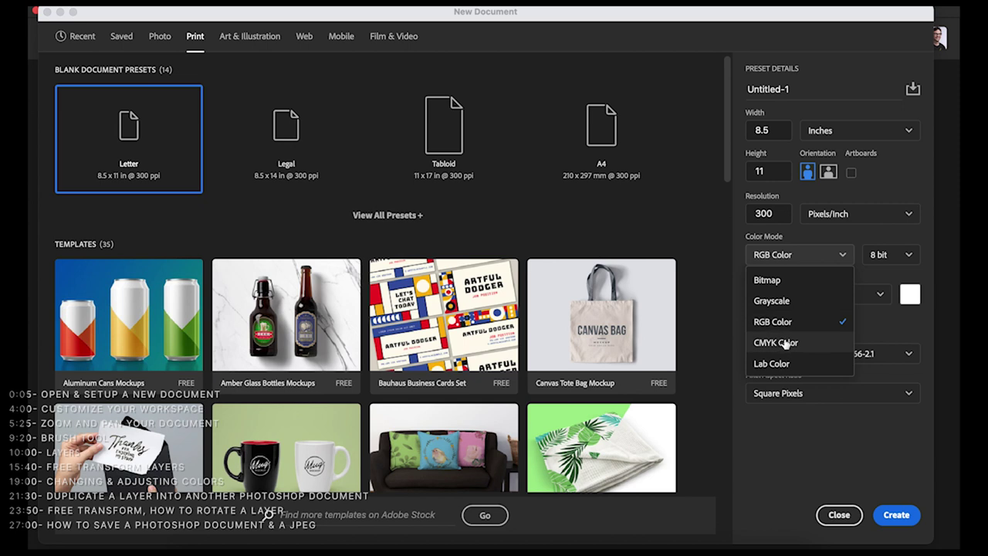
{"action": "left_click", "coordinate": [803, 235]}
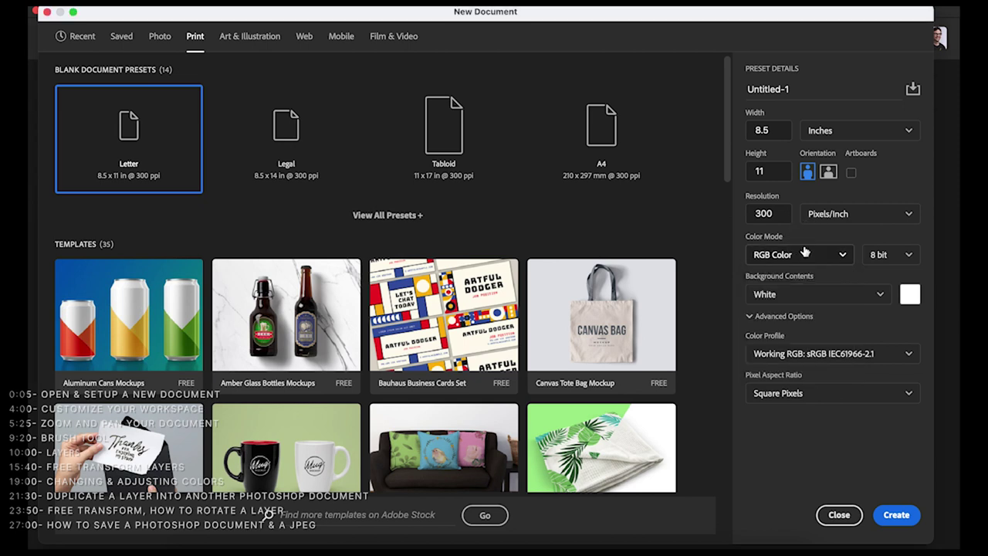
{"action": "left_click", "coordinate": [890, 257]}
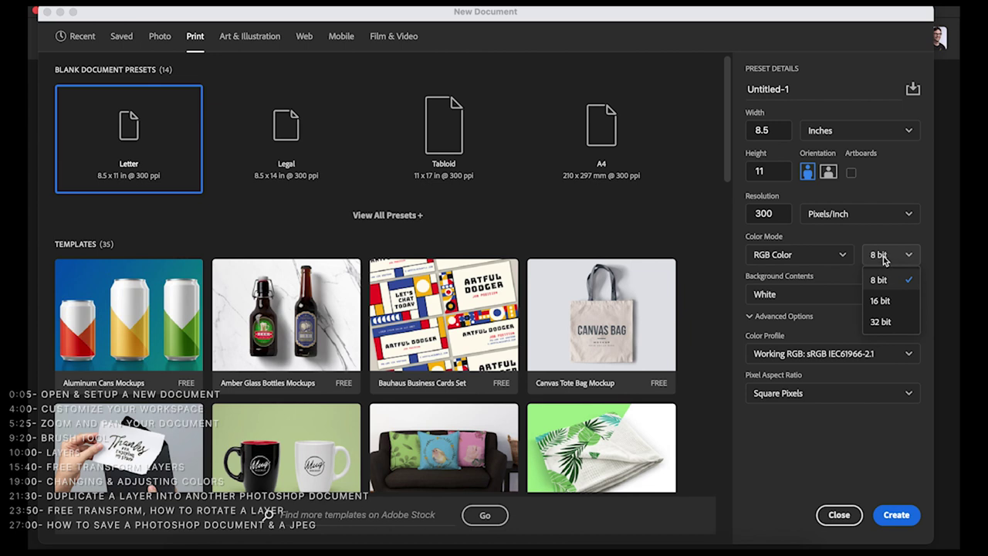
{"action": "left_click", "coordinate": [881, 302]}
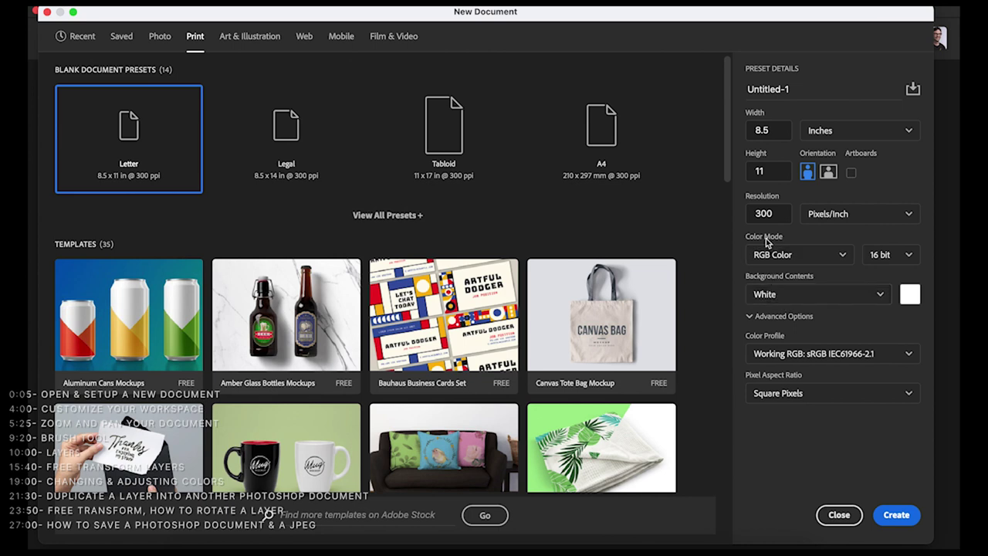
Step: Compare the Legal preset and create a blank document from the Letter preset, 8.5 x 11 in at 300 ppi
{"action": "left_click", "coordinate": [274, 133]}
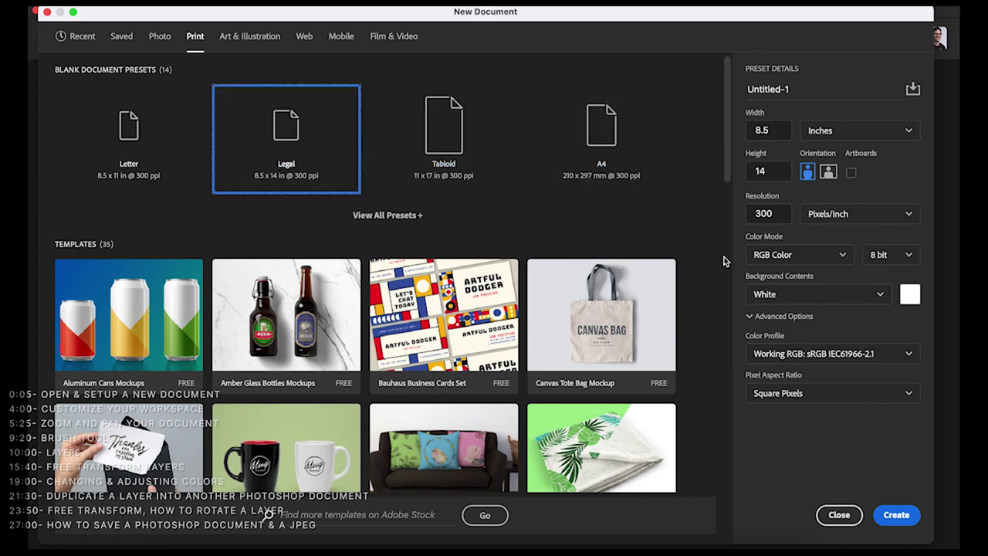
{"action": "left_click", "coordinate": [130, 133]}
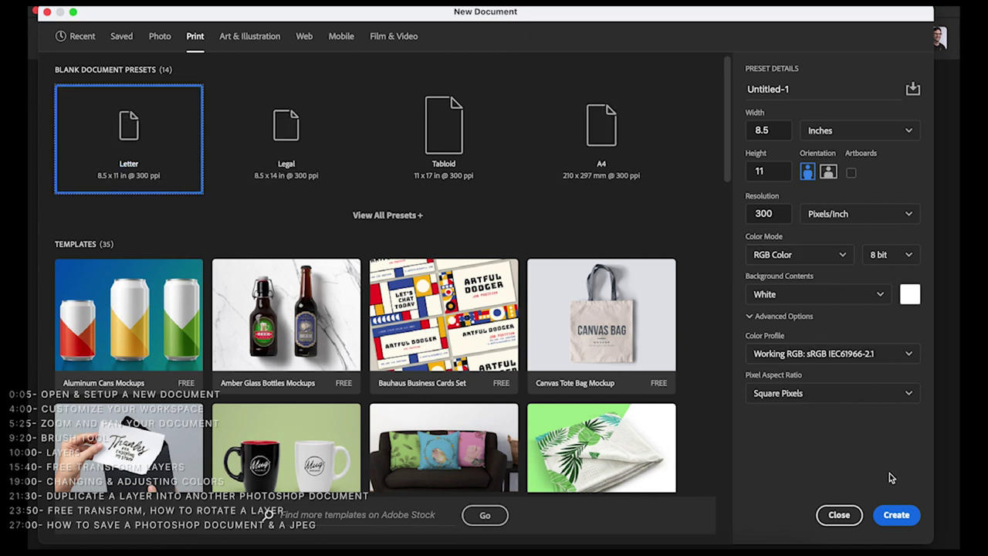
{"action": "left_click", "coordinate": [896, 514]}
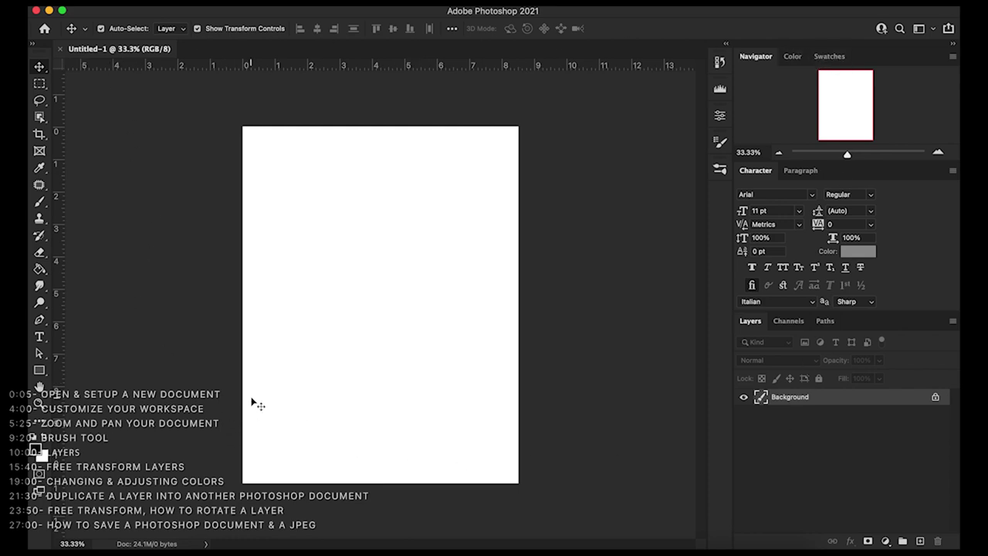
Step: Review the available workspaces, switch to the RD_3 workspace and return to Essentials
{"action": "left_click", "coordinate": [934, 30]}
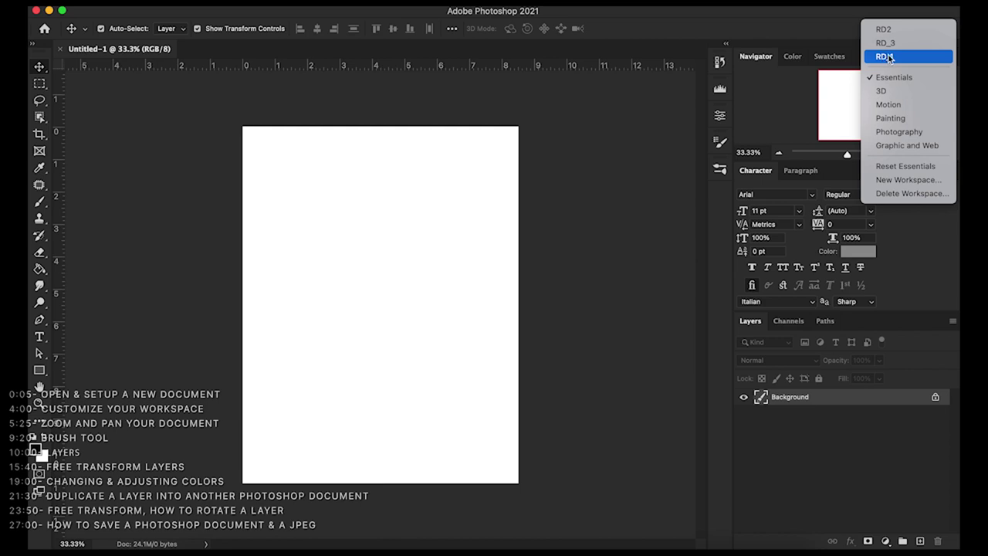
{"action": "left_click", "coordinate": [816, 28]}
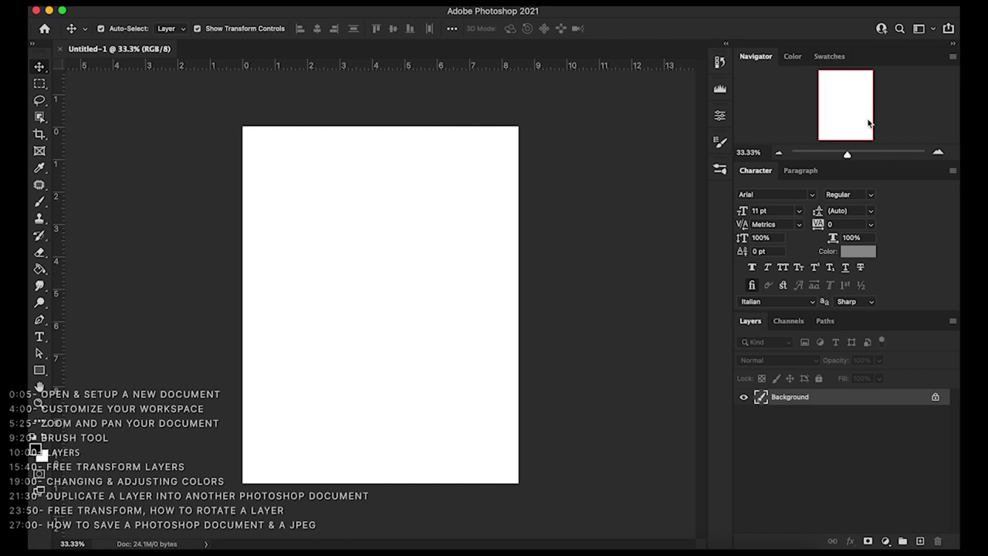
{"action": "left_click", "coordinate": [934, 29]}
{"action": "left_click", "coordinate": [907, 82]}
{"action": "left_click", "coordinate": [933, 32]}
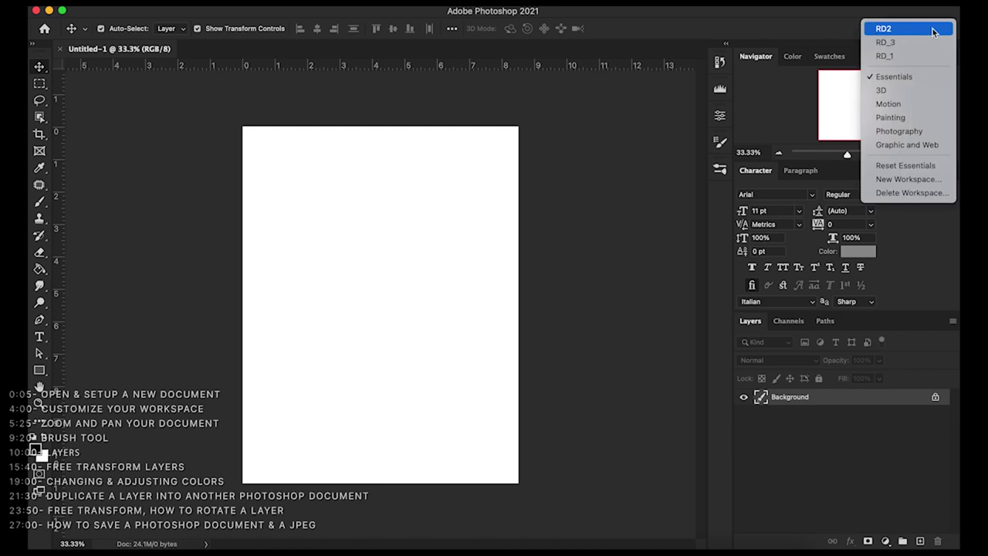
{"action": "left_click", "coordinate": [890, 44]}
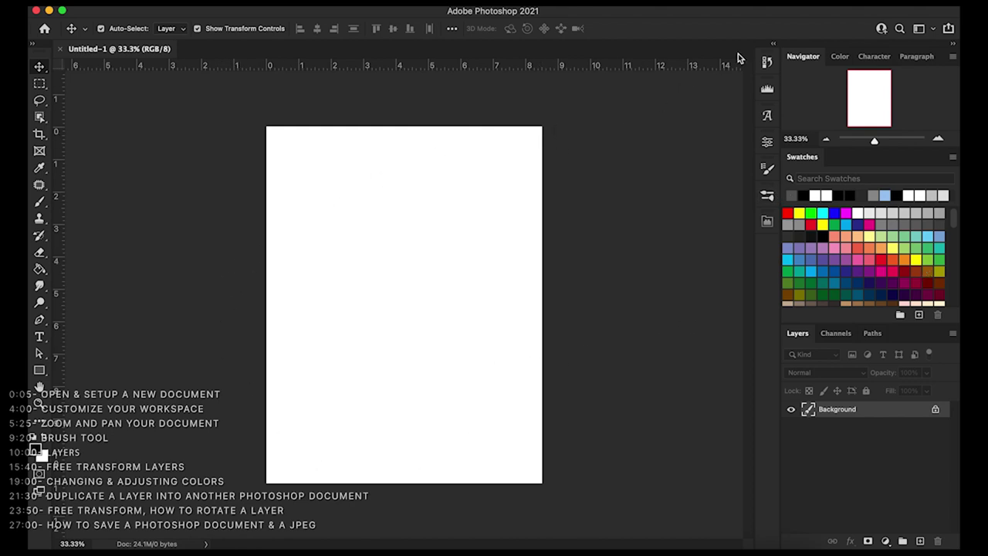
{"action": "left_click", "coordinate": [933, 30]}
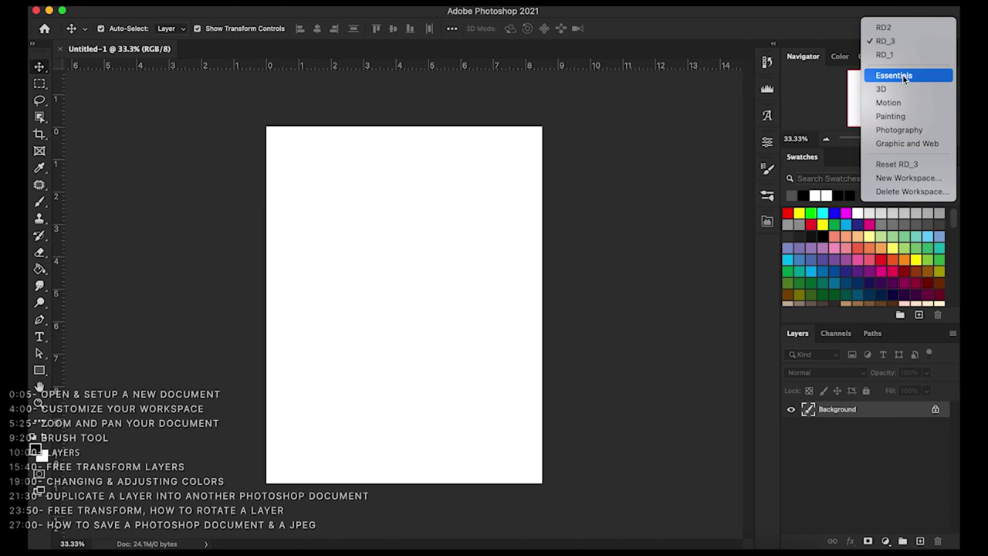
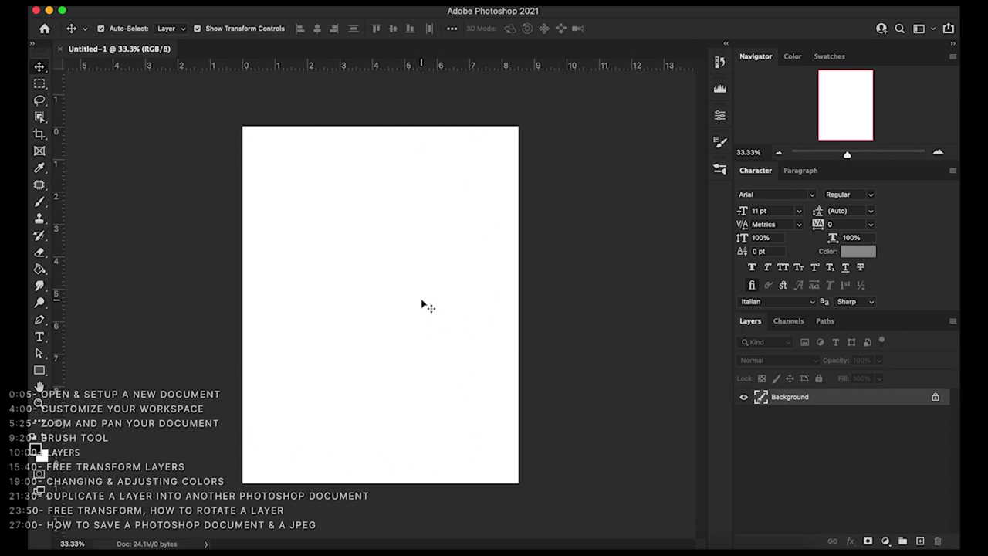
Step: Zoom in on the middle of the blank page to 50% with the Zoom tool
{"action": "key", "text": "z"}
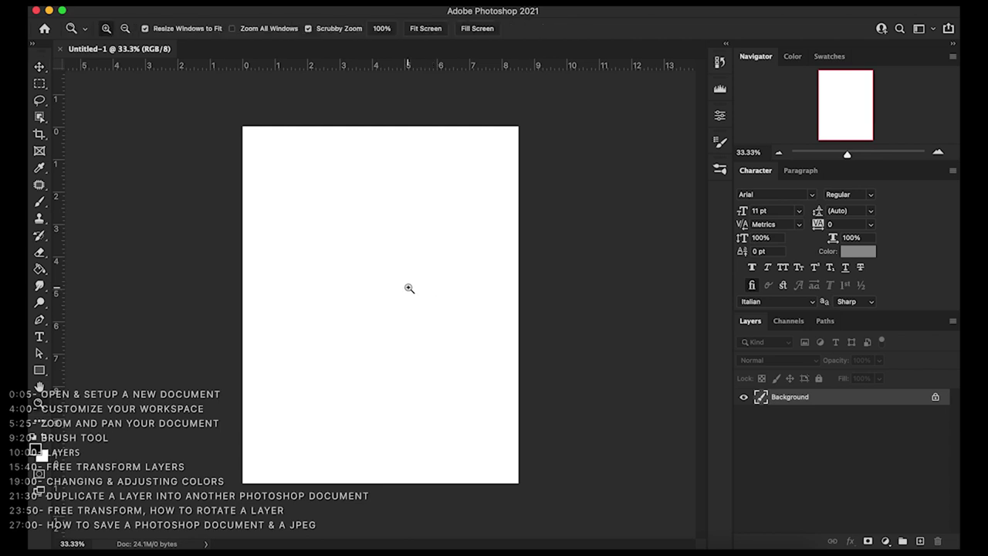
{"action": "left_click", "coordinate": [363, 278]}
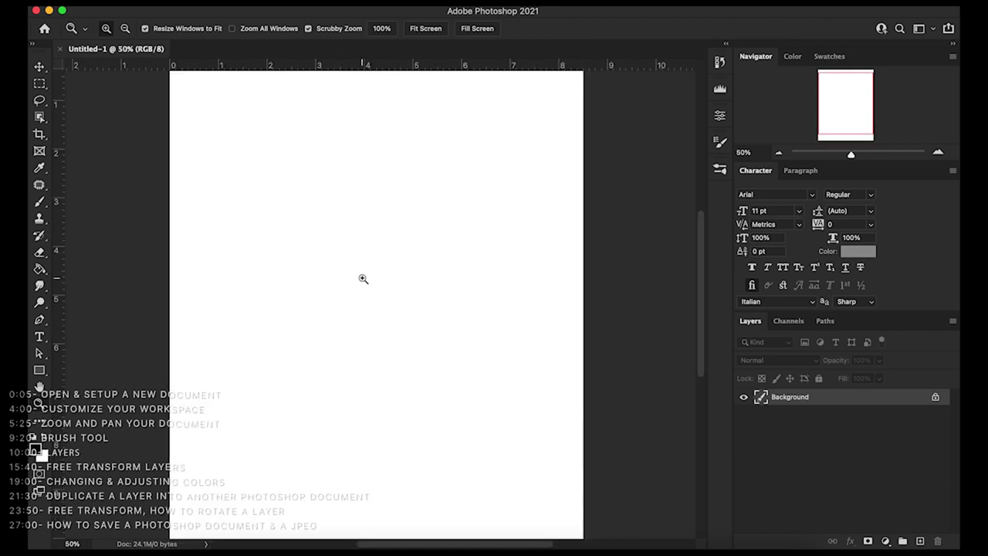
Step: Zoom in on the middle of the blank page to 200% with the Zoom tool
{"action": "left_click", "coordinate": [354, 282]}
{"action": "left_click", "coordinate": [358, 284]}
{"action": "left_click", "coordinate": [359, 284]}
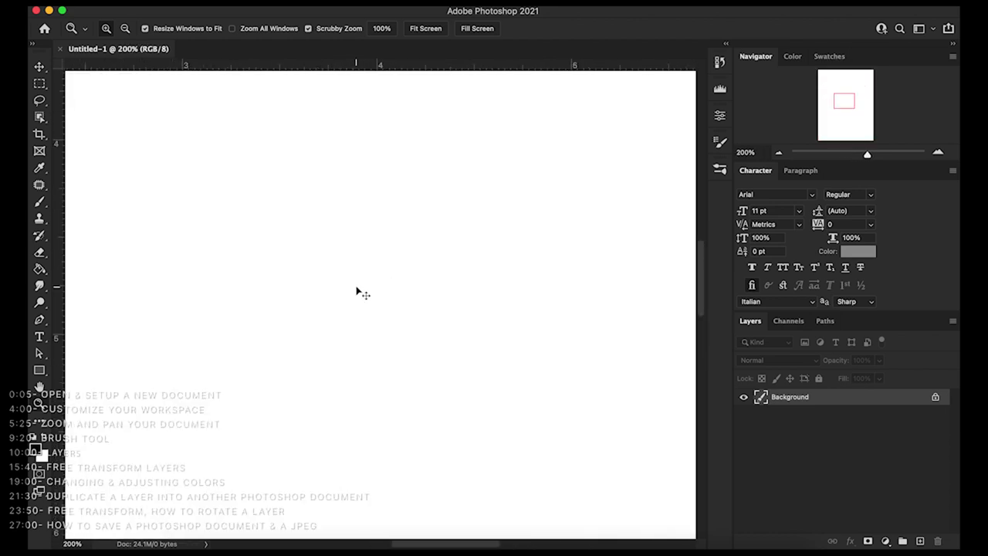
Step: Switch briefly to the Move tool, return to the Zoom tool and zoom the page out to 33.3%
{"action": "key", "text": "v"}
{"action": "key", "text": "z"}
{"action": "key", "text": "alt"}
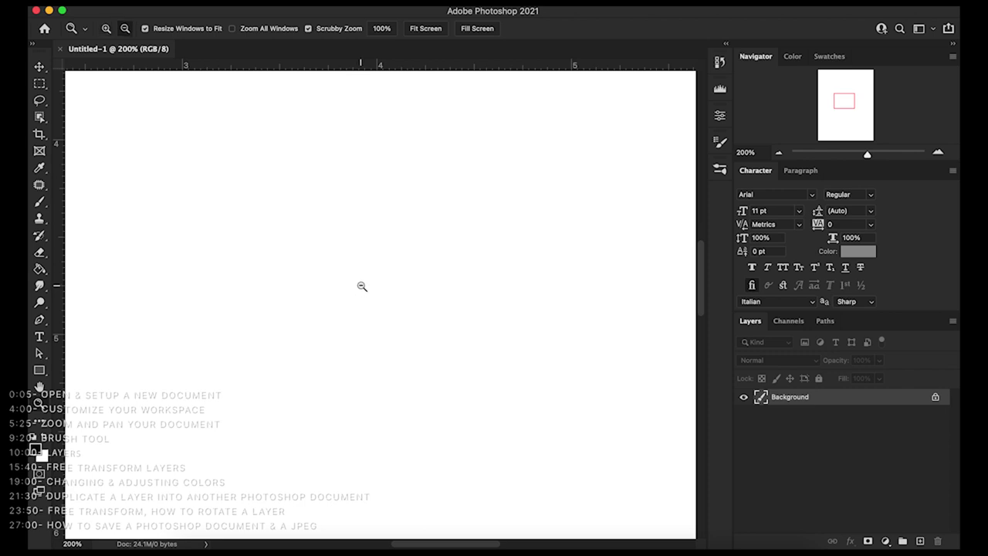
{"action": "left_click", "coordinate": [365, 285], "text": "alt"}
{"action": "left_click", "coordinate": [366, 284], "text": "alt"}
{"action": "left_click", "coordinate": [367, 284], "text": "alt"}
{"action": "left_click", "coordinate": [368, 285], "text": "alt"}
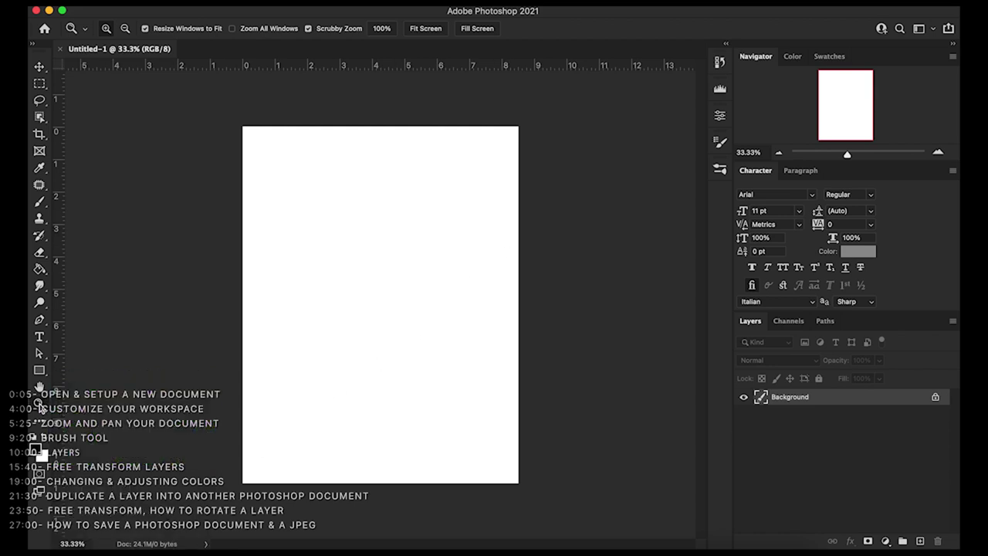
Step: Open the built-in help article for the Zoom tool, look it over and close it
{"action": "mouse_move", "coordinate": [41, 404]}
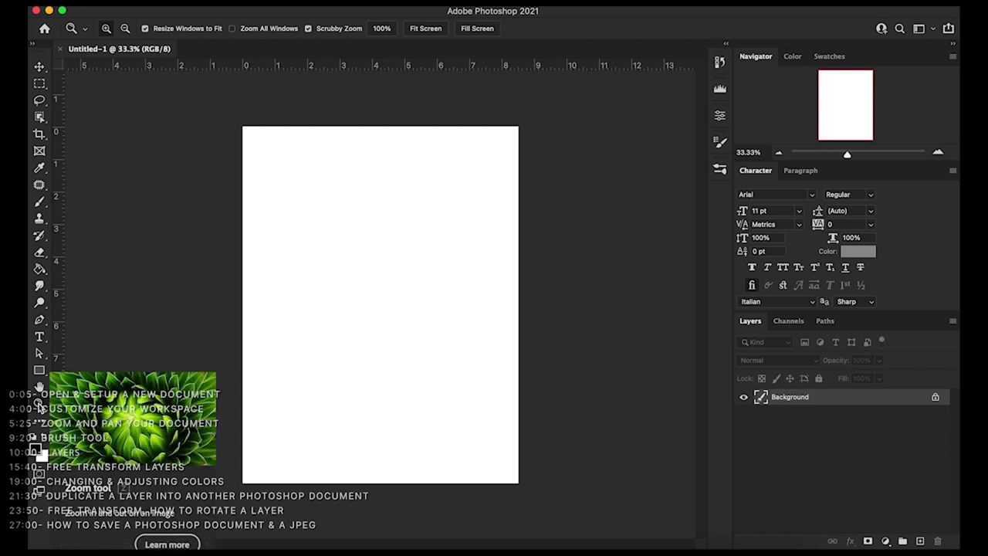
{"action": "left_click", "coordinate": [166, 543]}
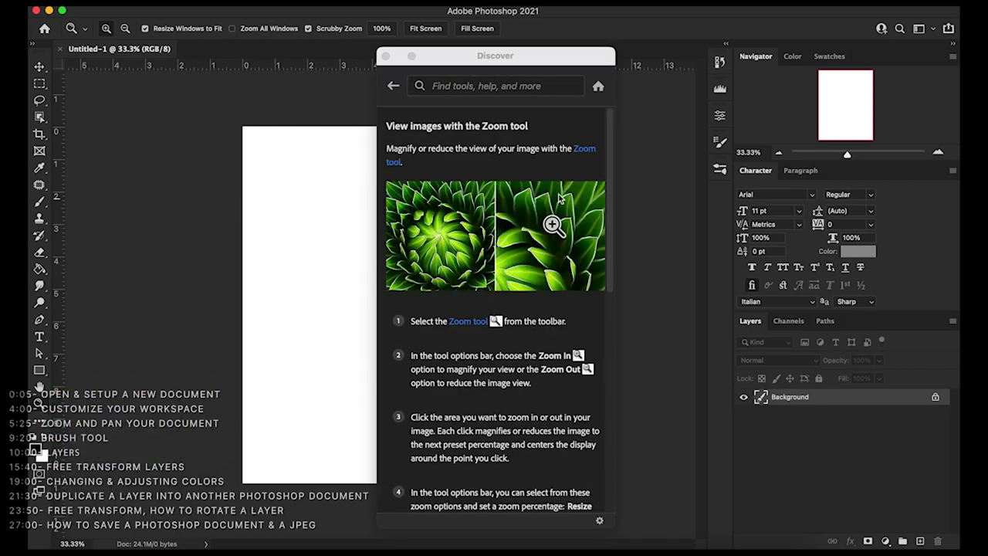
{"action": "left_click_drag", "start_coordinate": [608, 160], "coordinate": [620, 124]}
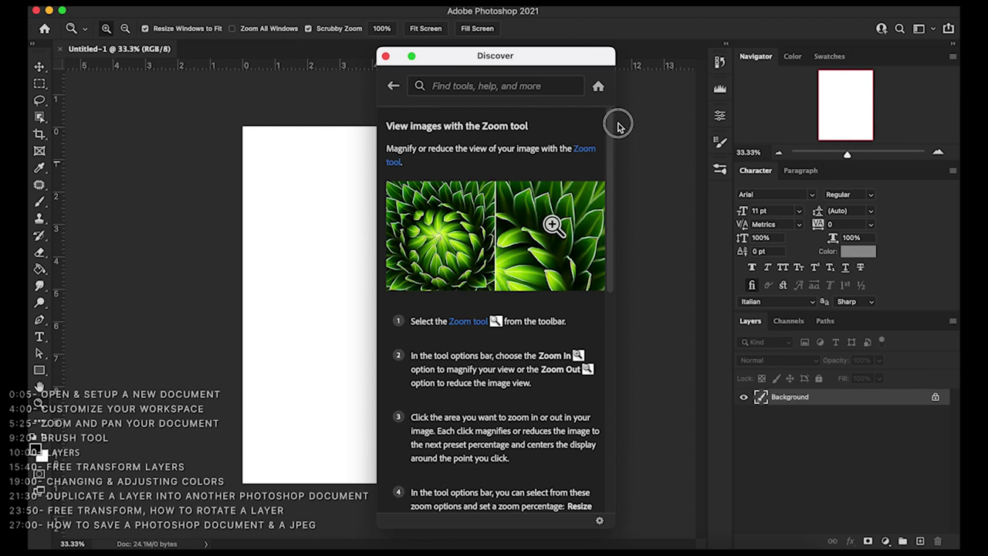
{"action": "left_click", "coordinate": [385, 58]}
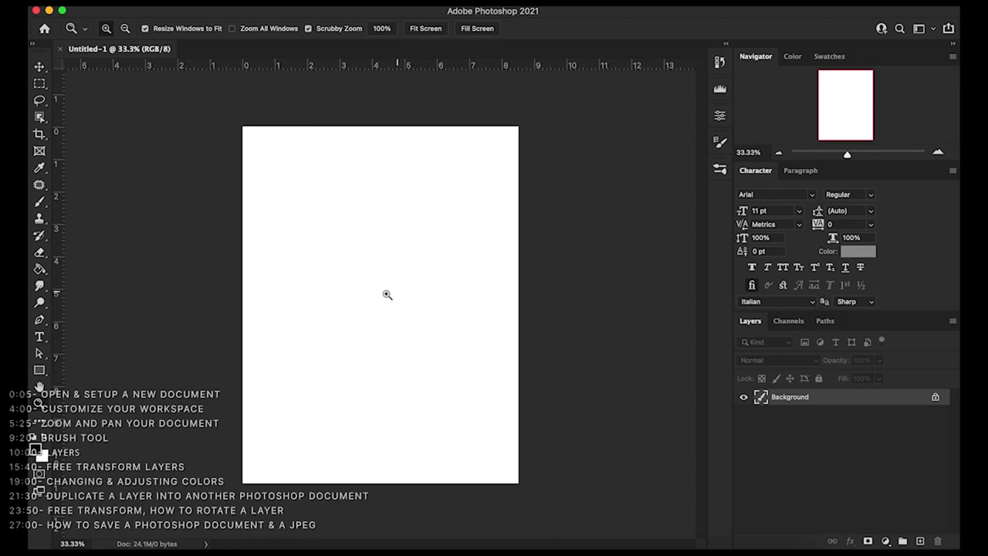
Step: Zoom in to 100% and pan to the upper-left corner of the page with the Hand tool
{"action": "left_click", "coordinate": [378, 283]}
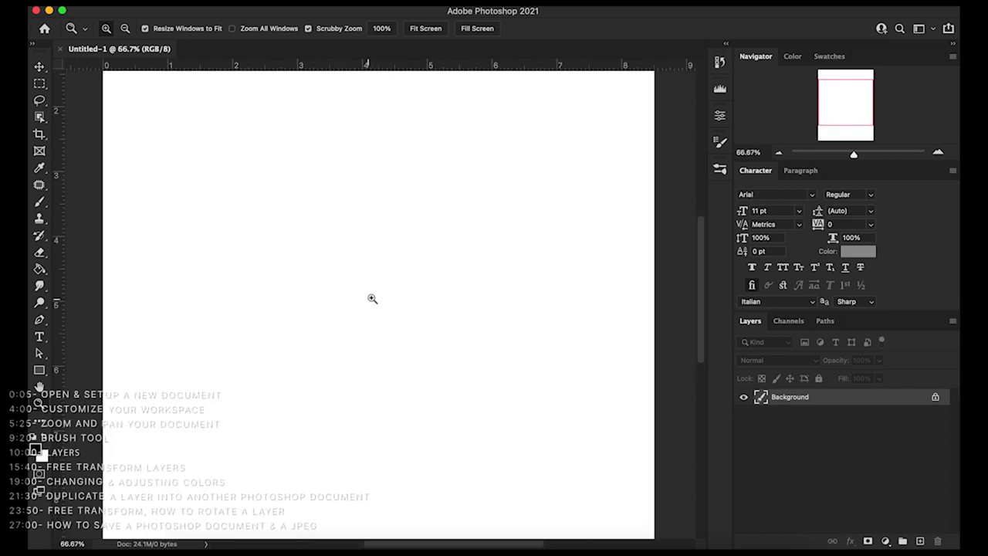
{"action": "left_click", "coordinate": [154, 372]}
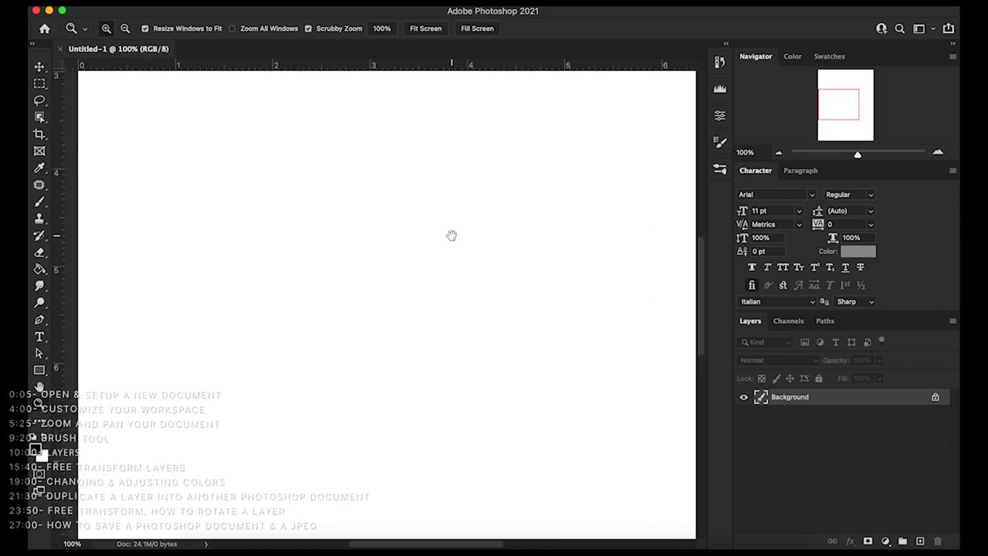
{"action": "key", "text": "h"}
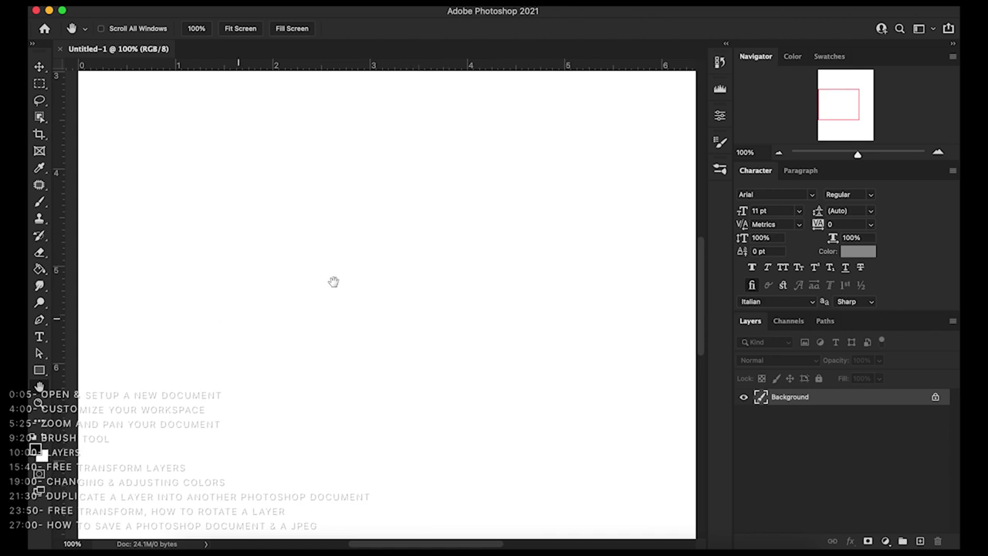
{"action": "left_click_drag", "start_coordinate": [386, 302], "coordinate": [424, 347]}
{"action": "left_click_drag", "start_coordinate": [421, 273], "coordinate": [483, 270]}
{"action": "left_click_drag", "start_coordinate": [308, 258], "coordinate": [494, 251]}
{"action": "left_click_drag", "start_coordinate": [191, 256], "coordinate": [336, 204]}
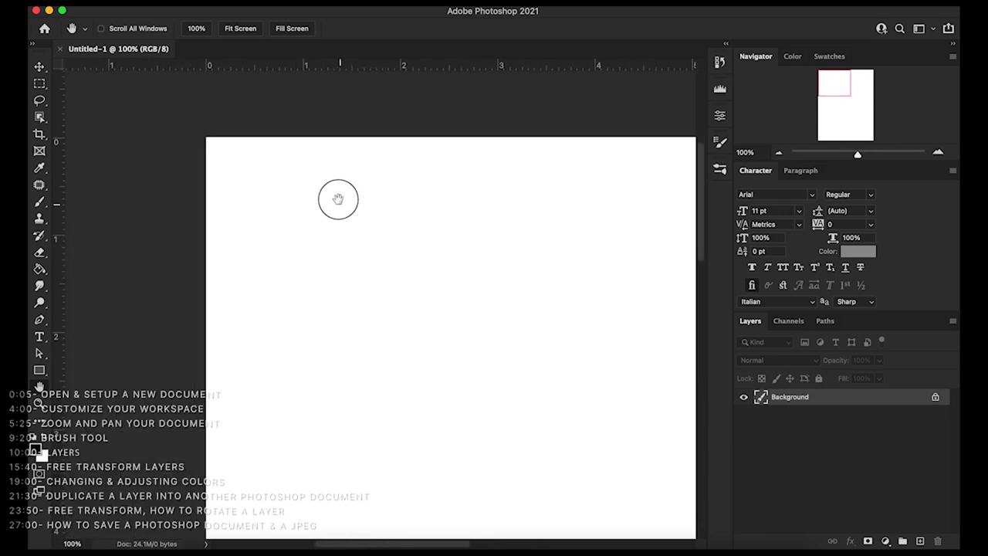
Step: Activate the Zoom tool briefly, choose the Hand tool again and pan across the page
{"action": "left_click", "coordinate": [40, 404]}
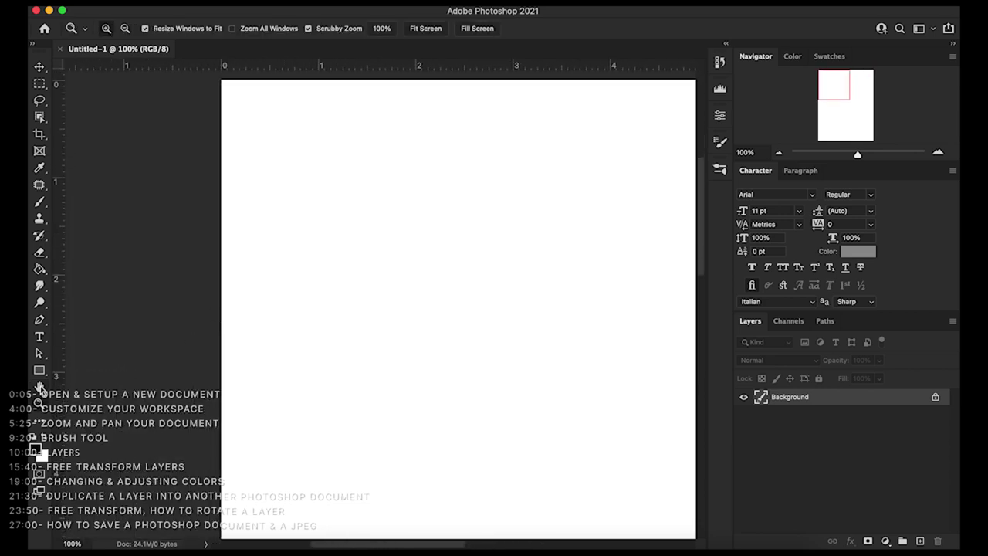
{"action": "left_click", "coordinate": [40, 387]}
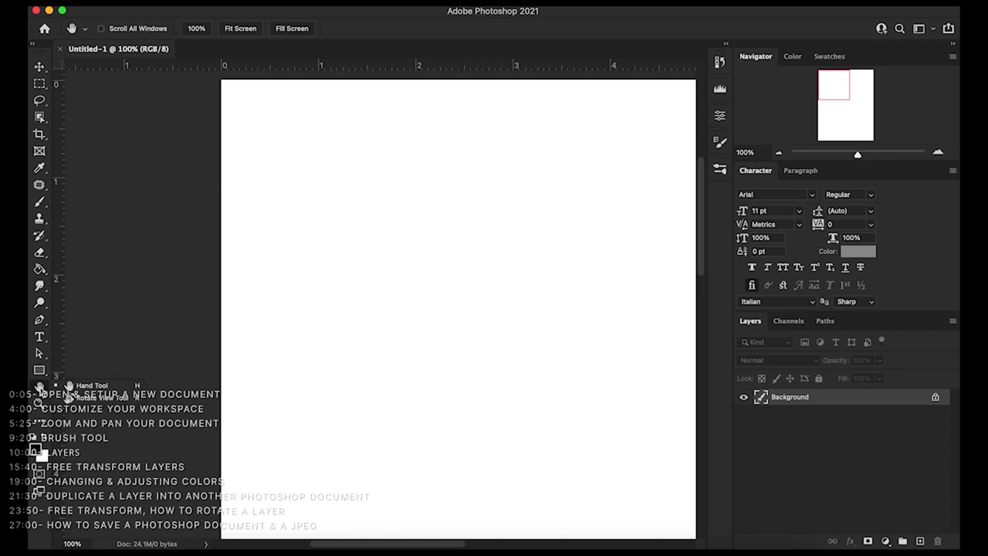
{"action": "left_click", "coordinate": [91, 385]}
{"action": "left_click_drag", "start_coordinate": [276, 256], "coordinate": [229, 263]}
Step: Zoom the view out to 50% and return to the Hand tool
{"action": "left_click", "coordinate": [360, 307], "text": "alt"}
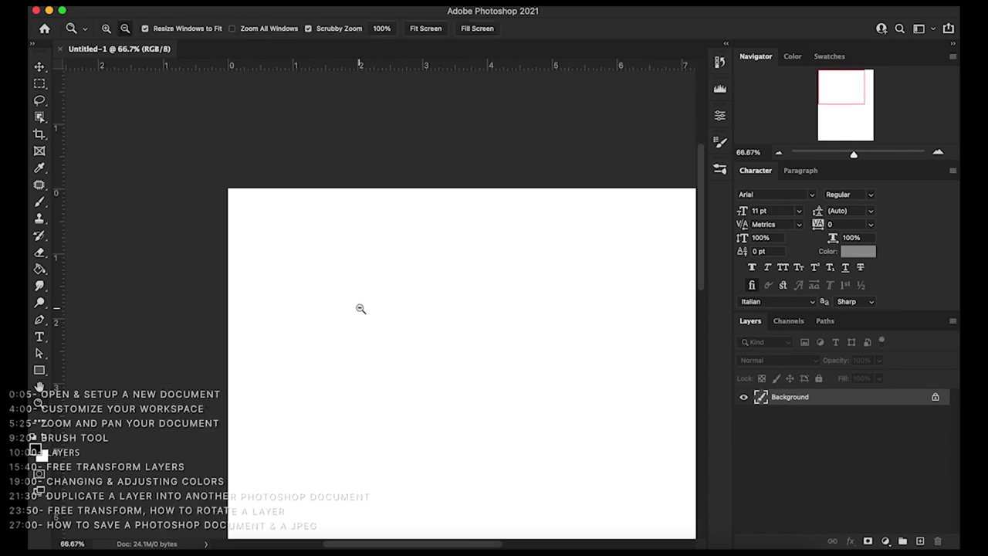
{"action": "key", "text": "z"}
{"action": "left_click", "coordinate": [420, 332], "text": "alt"}
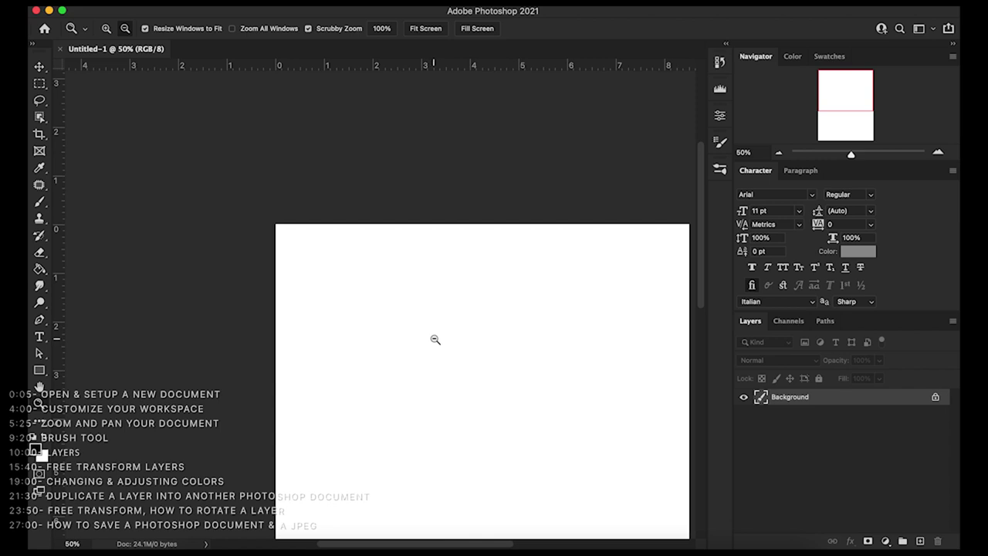
{"action": "key", "text": "h"}
Step: Fit the page on screen, magnify it to about 1100% with the Navigator and fit it on screen again
{"action": "key", "text": "super+0"}
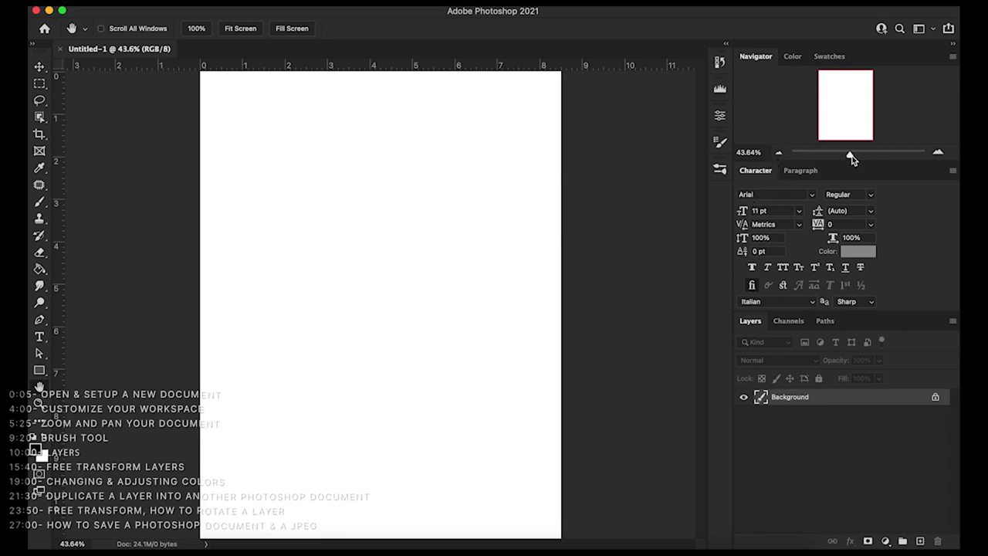
{"action": "left_click_drag", "start_coordinate": [851, 155], "coordinate": [890, 154]}
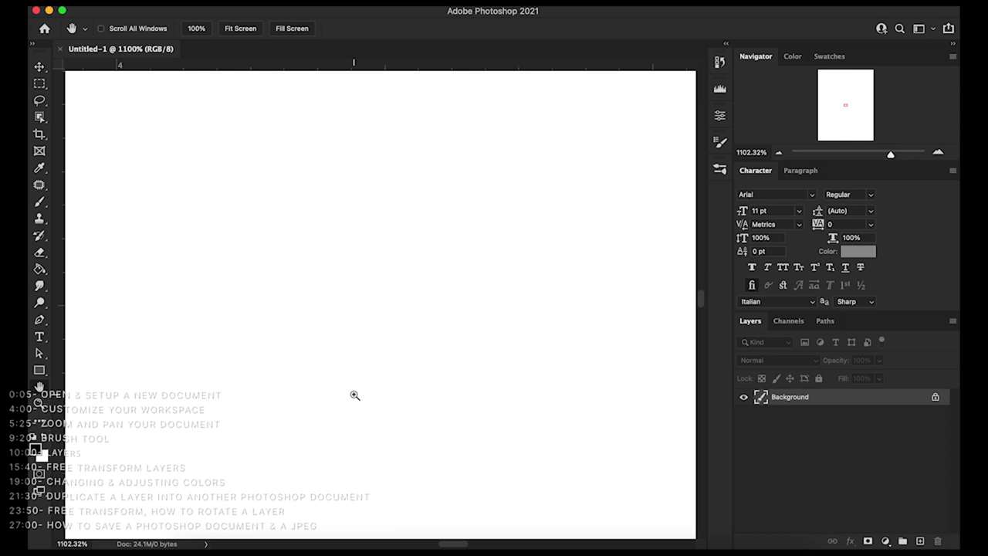
{"action": "key", "text": "super+0"}
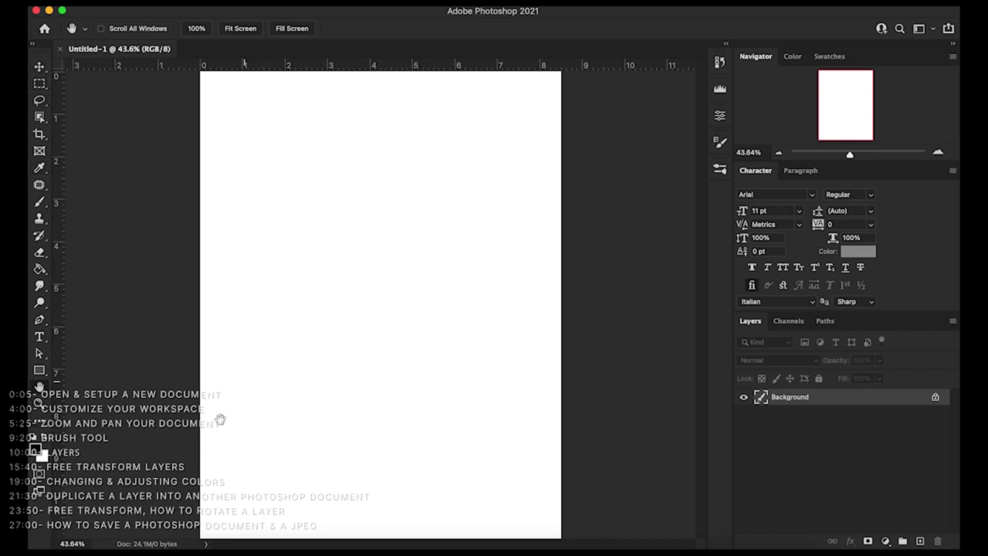
Step: Zoom in repeatedly on the upper-right area of the page with the Zoom tool
{"action": "left_click", "coordinate": [37, 405]}
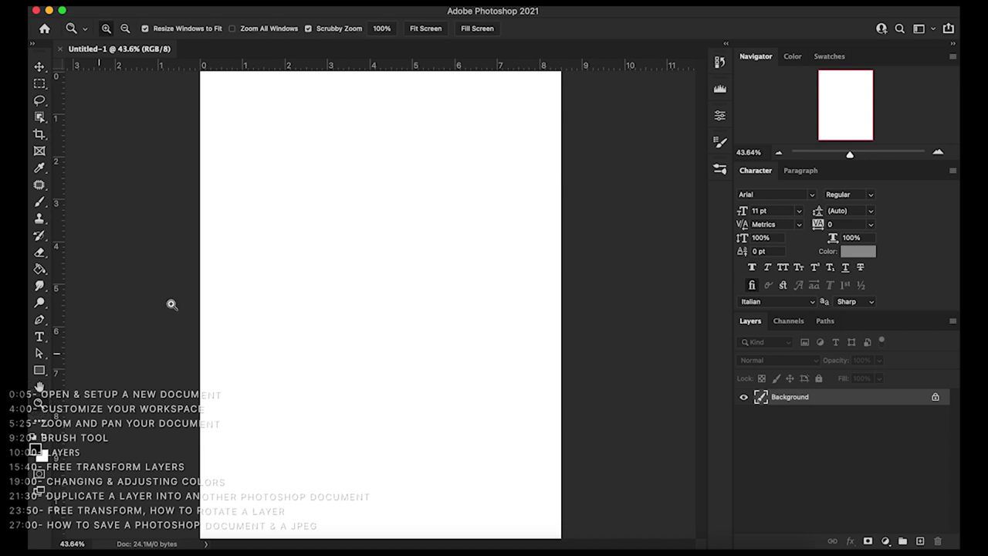
{"action": "left_click", "coordinate": [529, 192]}
{"action": "left_click", "coordinate": [532, 204]}
{"action": "left_click", "coordinate": [525, 214]}
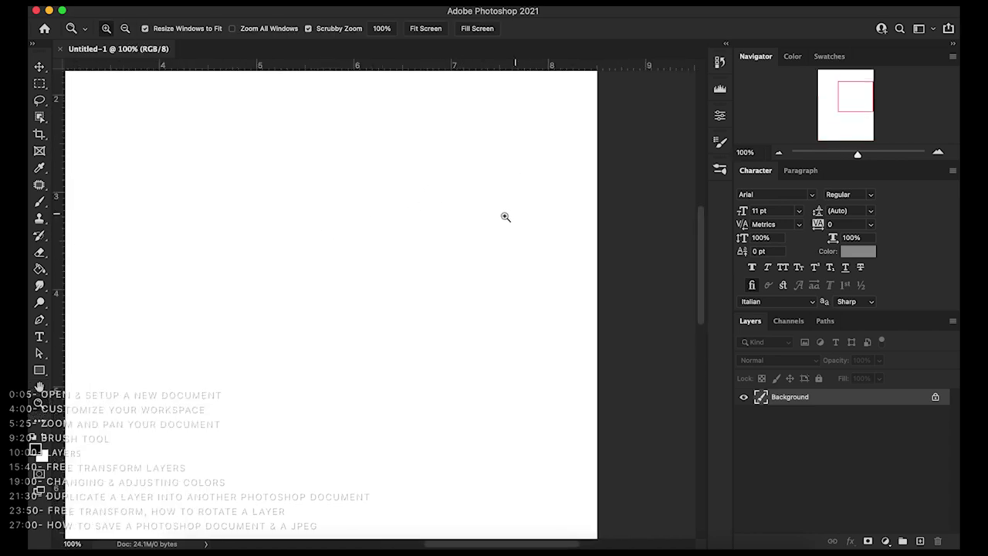
{"action": "left_click", "coordinate": [509, 221]}
{"action": "left_click", "coordinate": [541, 229]}
Step: Zoom the page out to 25% and try Scrubby Zoom on it
{"action": "left_click", "coordinate": [549, 261], "text": "alt"}
{"action": "left_click", "coordinate": [546, 251], "text": "alt"}
{"action": "left_click", "coordinate": [539, 255], "text": "alt"}
{"action": "left_click", "coordinate": [494, 263], "text": "alt"}
{"action": "left_click", "coordinate": [452, 268], "text": "alt"}
{"action": "left_click", "coordinate": [428, 267], "text": "alt"}
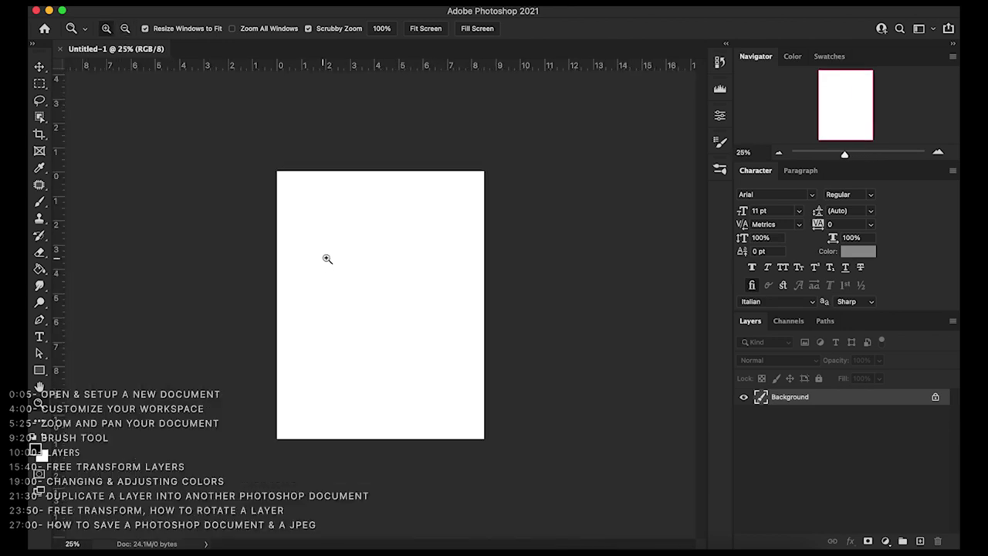
{"action": "left_click_drag", "start_coordinate": [321, 229], "coordinate": [340, 247]}
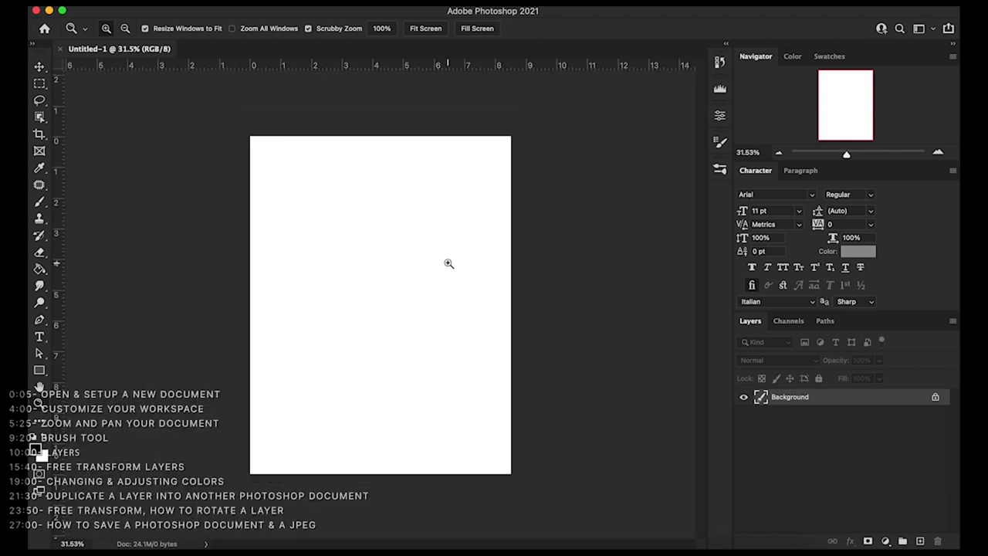
{"action": "left_click_drag", "start_coordinate": [448, 267], "coordinate": [448, 264]}
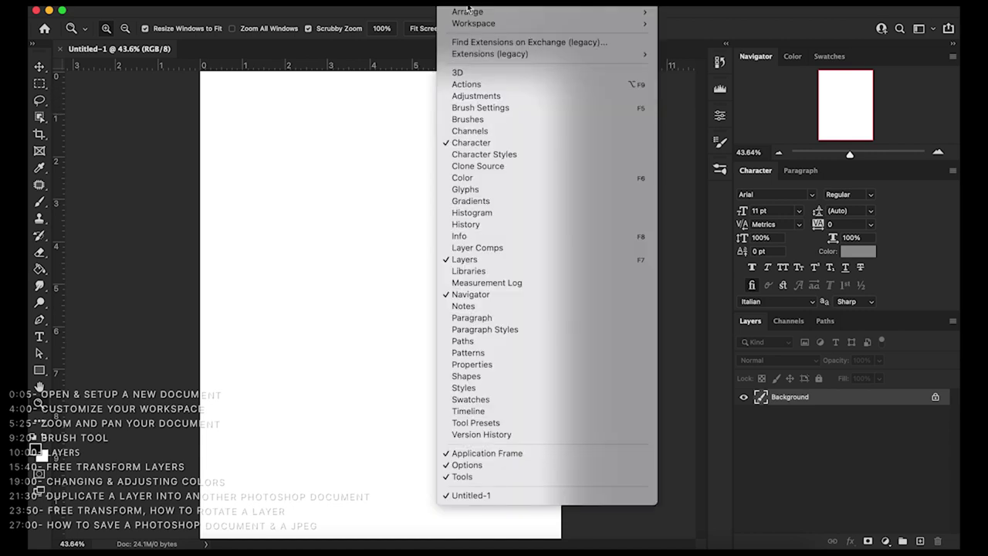
Step: Hide the Navigator panel and show it again
{"action": "left_click", "coordinate": [478, 296]}
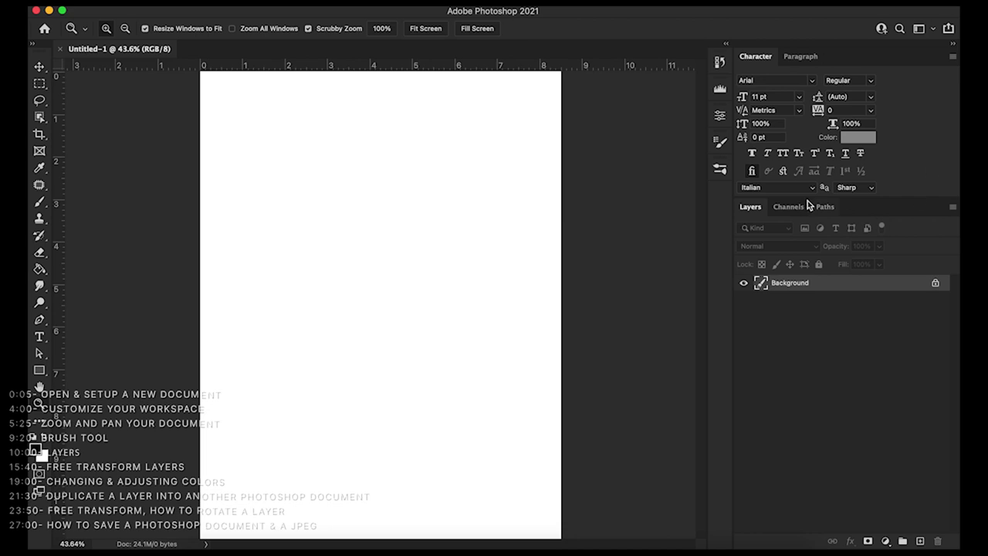
{"action": "left_click", "coordinate": [456, 11]}
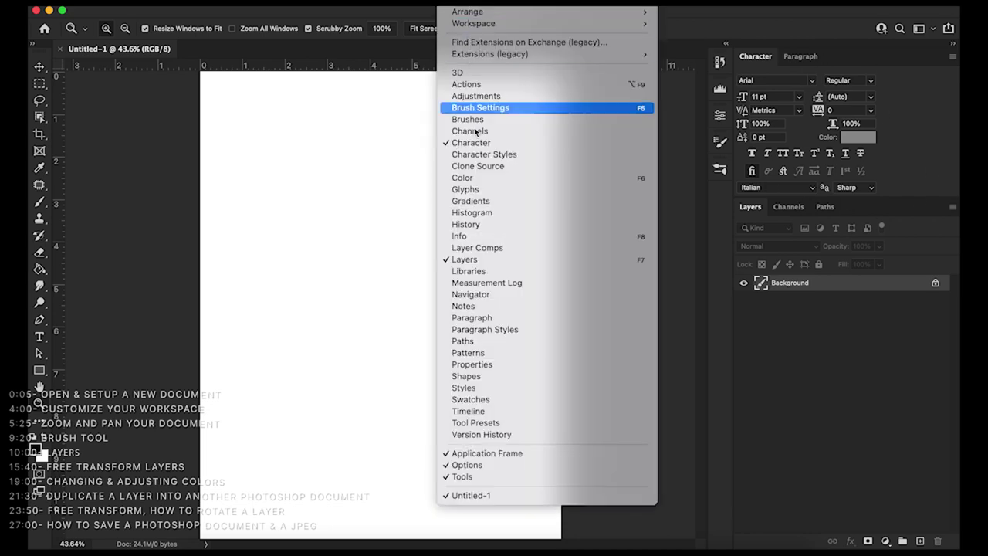
{"action": "left_click", "coordinate": [483, 298]}
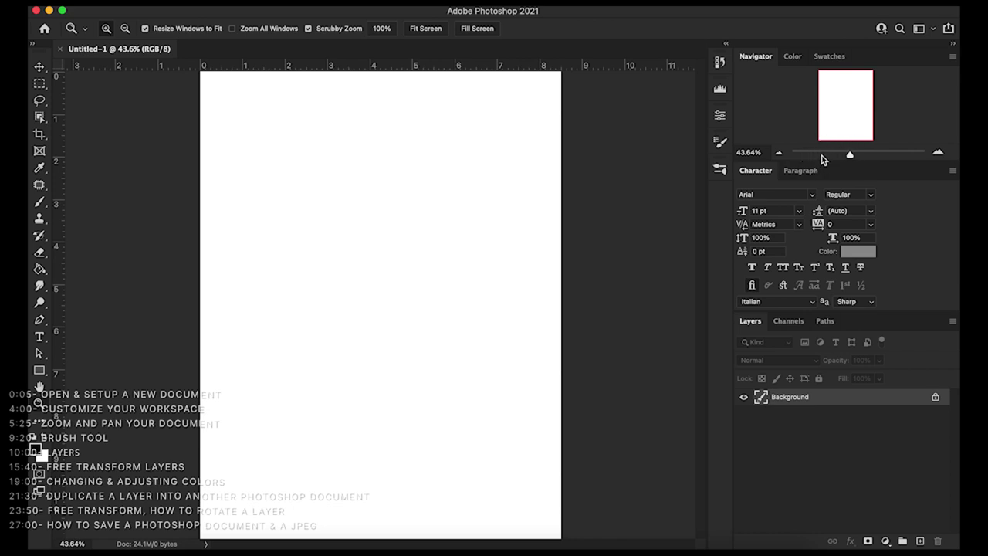
Step: Use the Navigator to zoom to about 182%, shift the visible area down the page and magnify to 400%
{"action": "mouse_move", "coordinate": [848, 160]}
{"action": "left_mouse_down"}
{"action": "mouse_move", "coordinate": [835, 157]}
{"action": "mouse_move", "coordinate": [867, 156]}
{"action": "left_mouse_up"}
{"action": "mouse_move", "coordinate": [845, 106]}
{"action": "left_mouse_down"}
{"action": "mouse_move", "coordinate": [819, 108]}
{"action": "mouse_move", "coordinate": [815, 73]}
{"action": "mouse_move", "coordinate": [870, 72]}
{"action": "mouse_move", "coordinate": [882, 93]}
{"action": "mouse_move", "coordinate": [867, 121]}
{"action": "mouse_move", "coordinate": [844, 125]}
{"action": "mouse_move", "coordinate": [839, 115]}
{"action": "left_mouse_up"}
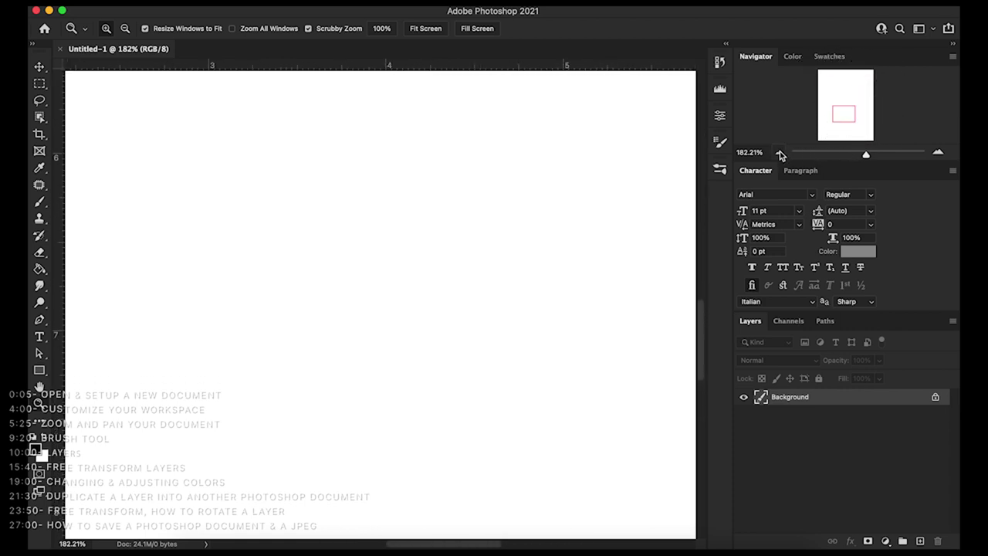
{"action": "left_click_drag", "start_coordinate": [866, 158], "coordinate": [866, 156]}
{"action": "left_click", "coordinate": [938, 155]}
{"action": "left_click", "coordinate": [938, 155]}
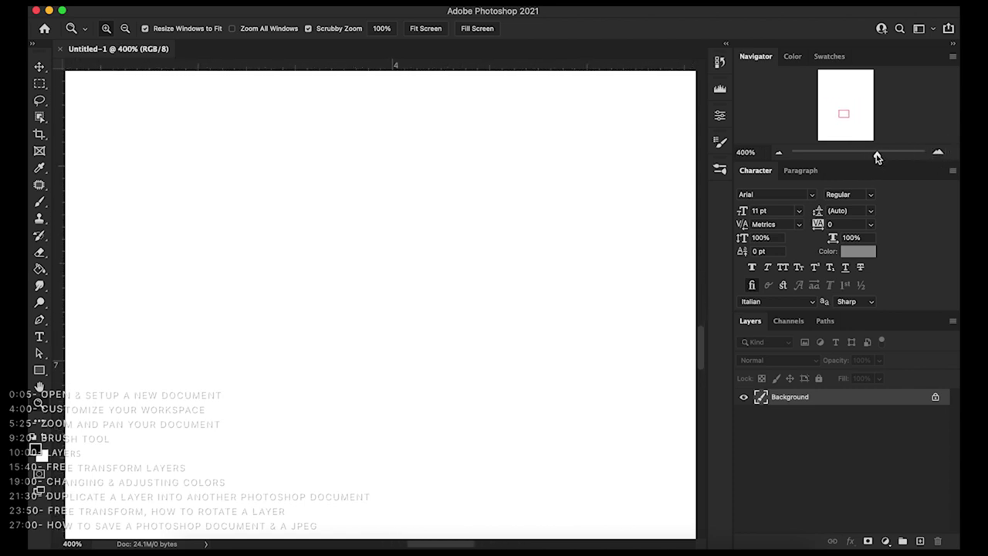
Step: Reduce the zoom to 33.33% with the Navigator so the whole page shows
{"action": "left_click", "coordinate": [778, 155]}
{"action": "left_click", "coordinate": [778, 155]}
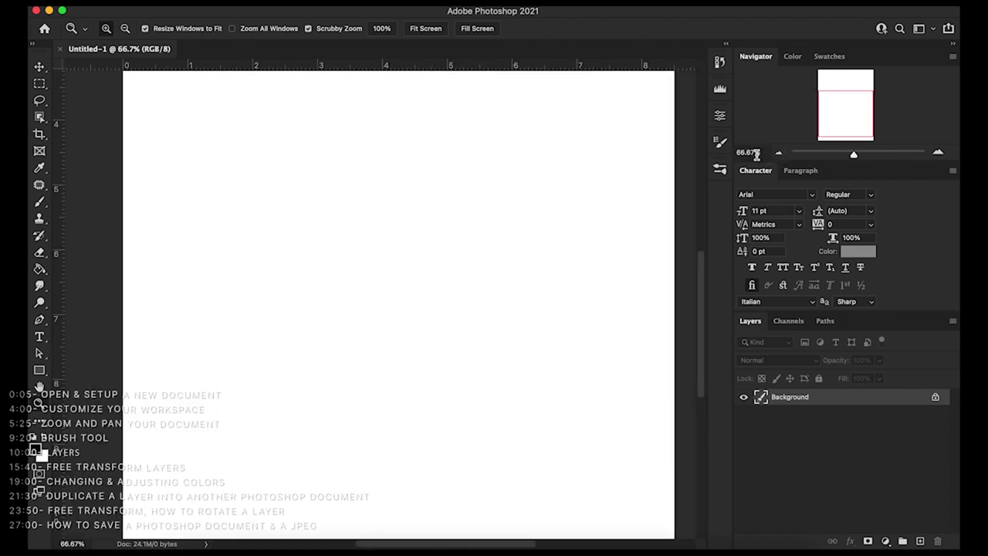
{"action": "left_click", "coordinate": [778, 155]}
{"action": "left_click", "coordinate": [779, 155]}
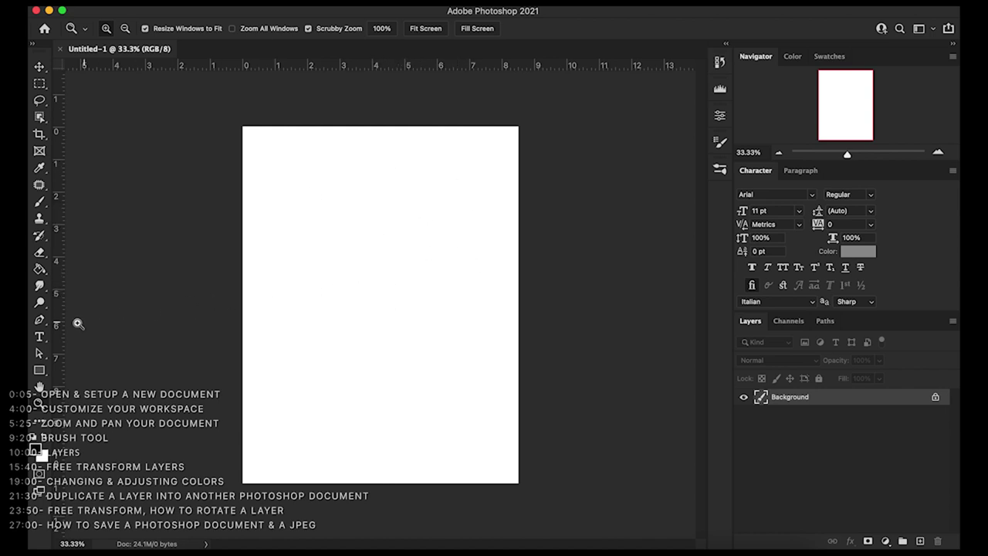
Step: Scribble overlapping loops and a wavy line in black on the page with the Brush tool, then switch to the Move tool
{"action": "left_click", "coordinate": [41, 203]}
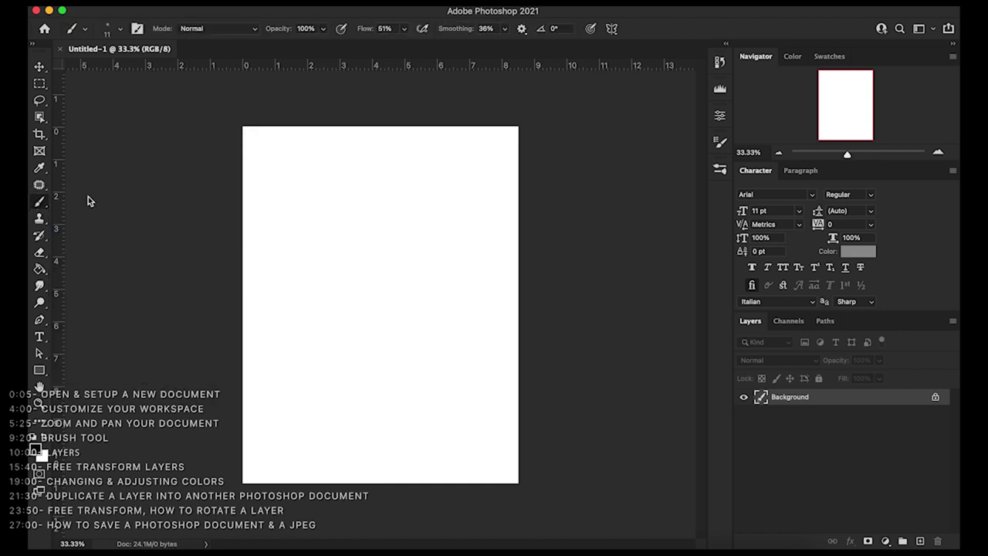
{"action": "mouse_move", "coordinate": [328, 261]}
{"action": "left_mouse_down"}
{"action": "mouse_move", "coordinate": [345, 227]}
{"action": "mouse_move", "coordinate": [370, 282]}
{"action": "mouse_move", "coordinate": [417, 306]}
{"action": "mouse_move", "coordinate": [317, 298]}
{"action": "mouse_move", "coordinate": [379, 396]}
{"action": "mouse_move", "coordinate": [412, 206]}
{"action": "mouse_move", "coordinate": [300, 214]}
{"action": "mouse_move", "coordinate": [337, 269]}
{"action": "mouse_move", "coordinate": [398, 227]}
{"action": "mouse_move", "coordinate": [440, 259]}
{"action": "left_mouse_up"}
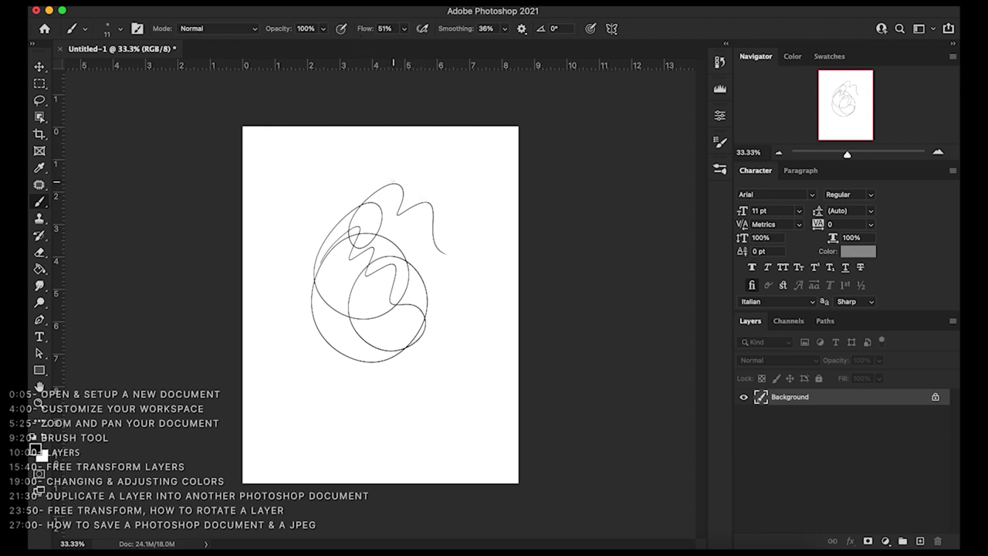
{"action": "left_click", "coordinate": [41, 71]}
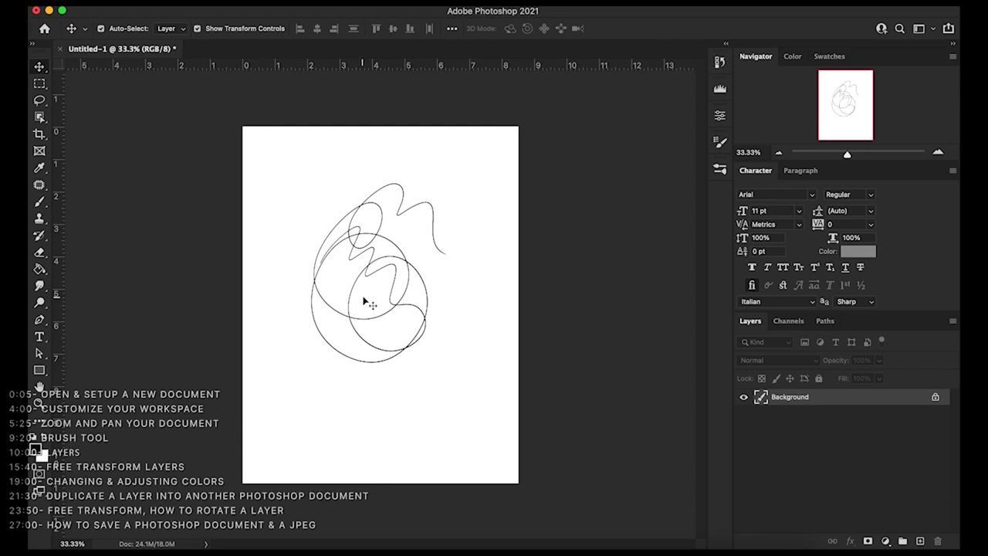
Step: Toggle the Background layer's visibility off and on
{"action": "left_click", "coordinate": [744, 398]}
{"action": "left_click", "coordinate": [745, 398]}
{"action": "left_click", "coordinate": [745, 398]}
Step: Unlock the Background layer to make it a regular layer, then apply the full lock to it
{"action": "left_click", "coordinate": [821, 379]}
{"action": "left_click", "coordinate": [935, 397]}
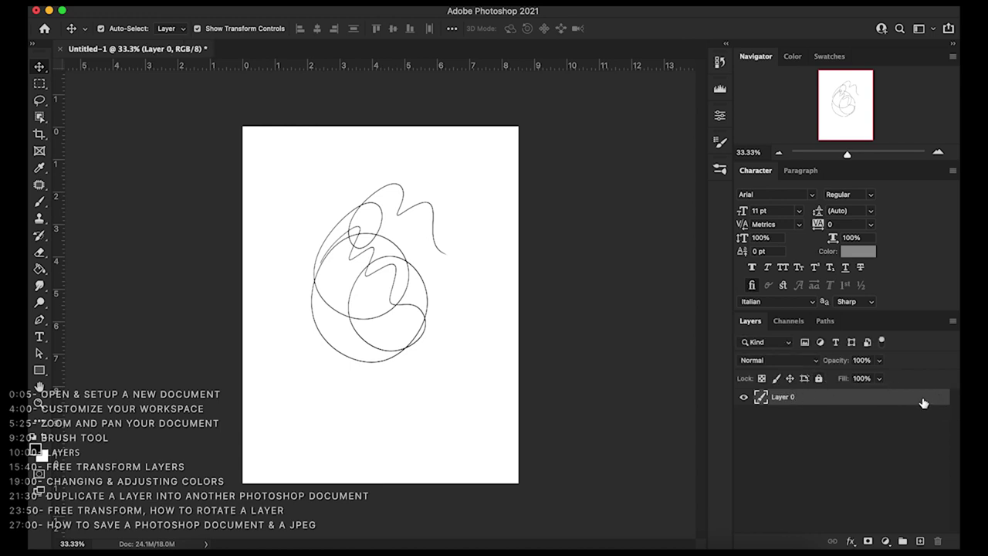
{"action": "left_click", "coordinate": [819, 378]}
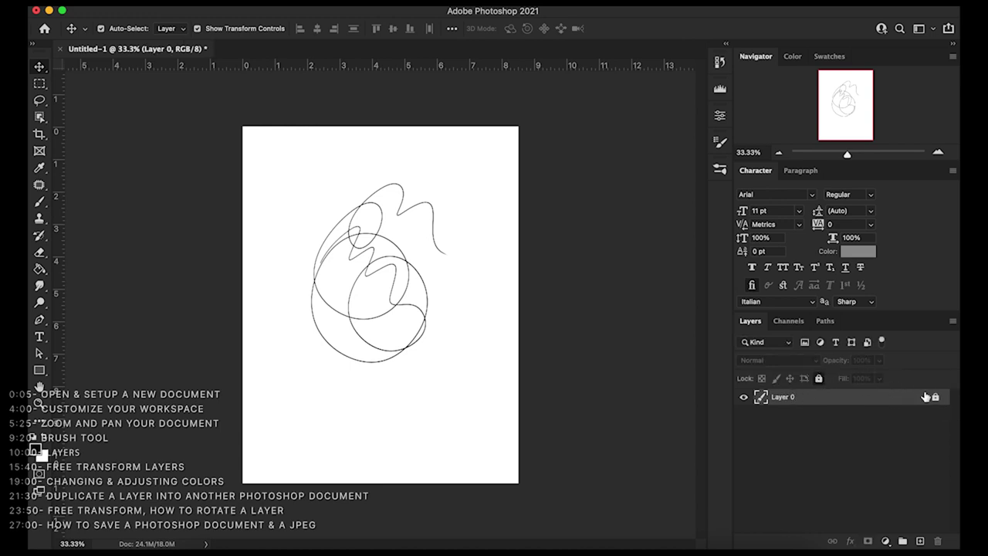
Step: Toggle the visibility of the locked Layer 0 off and on, and remove its full lock
{"action": "left_click", "coordinate": [744, 396]}
{"action": "left_click", "coordinate": [744, 397]}
{"action": "left_click", "coordinate": [744, 396]}
{"action": "left_click", "coordinate": [744, 397]}
{"action": "left_click", "coordinate": [818, 378]}
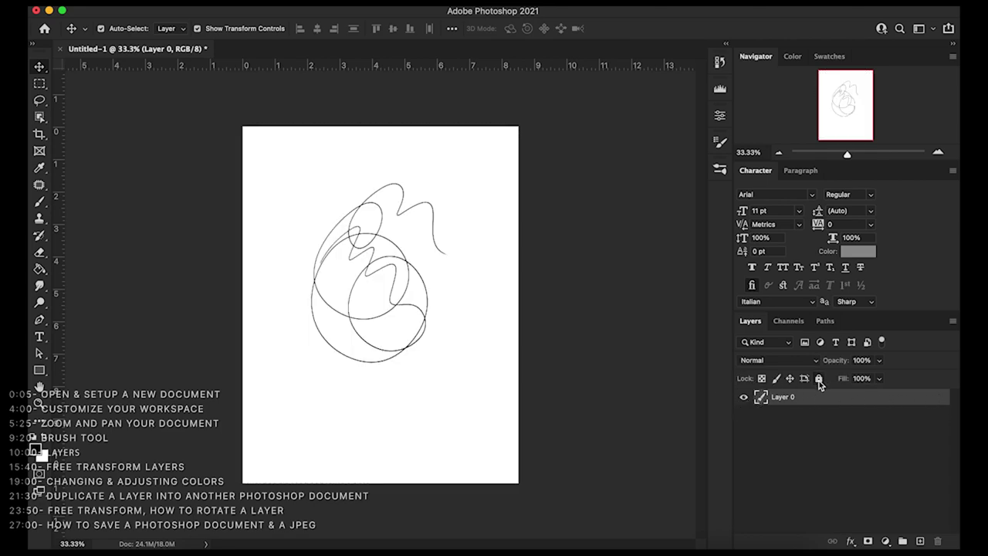
Step: Hide and show the unlocked Layer 0 twice to check its visibility switch
{"action": "left_click", "coordinate": [744, 398]}
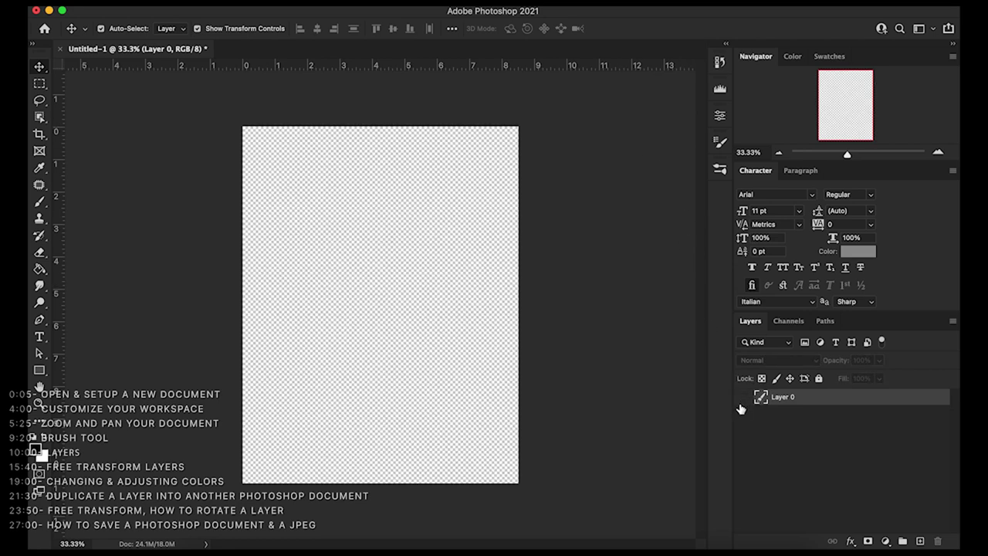
{"action": "left_click", "coordinate": [744, 398]}
{"action": "left_click", "coordinate": [744, 398]}
{"action": "left_click", "coordinate": [744, 397]}
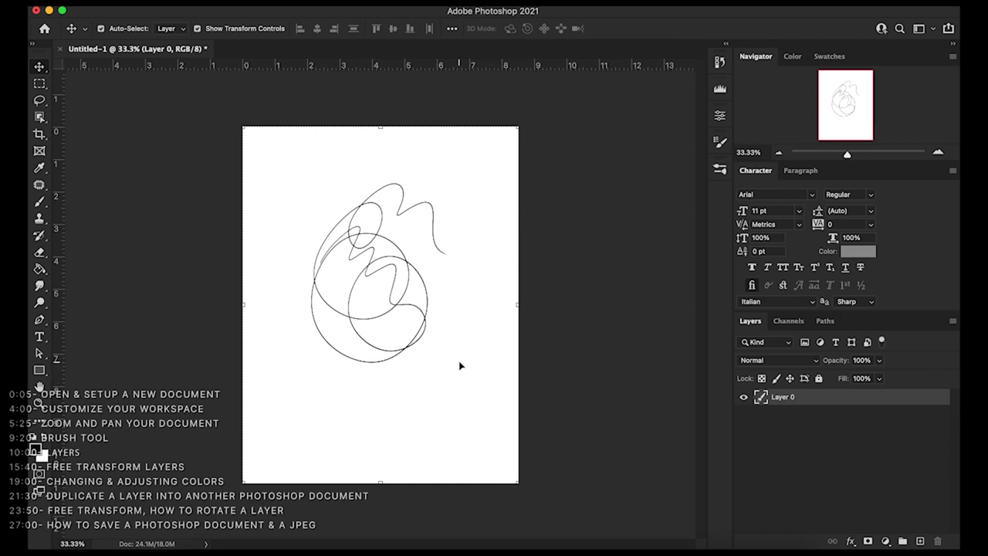
Step: Toggle the lock on Layer 0, and undo the edits back to a blank page with the original Background layer
{"action": "key", "text": "super+slash"}
{"action": "key", "text": "super+slash"}
{"action": "key", "text": "super+z"}
{"action": "key", "text": "super+z"}
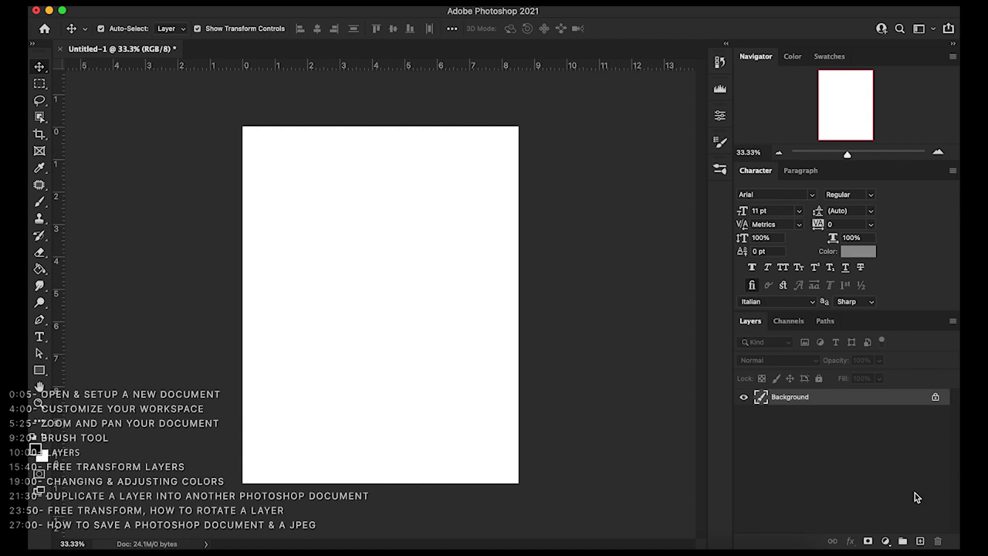
Step: Add a new layer above Background and scribble a looping black line down the page on it with the Brush tool
{"action": "left_click", "coordinate": [920, 542]}
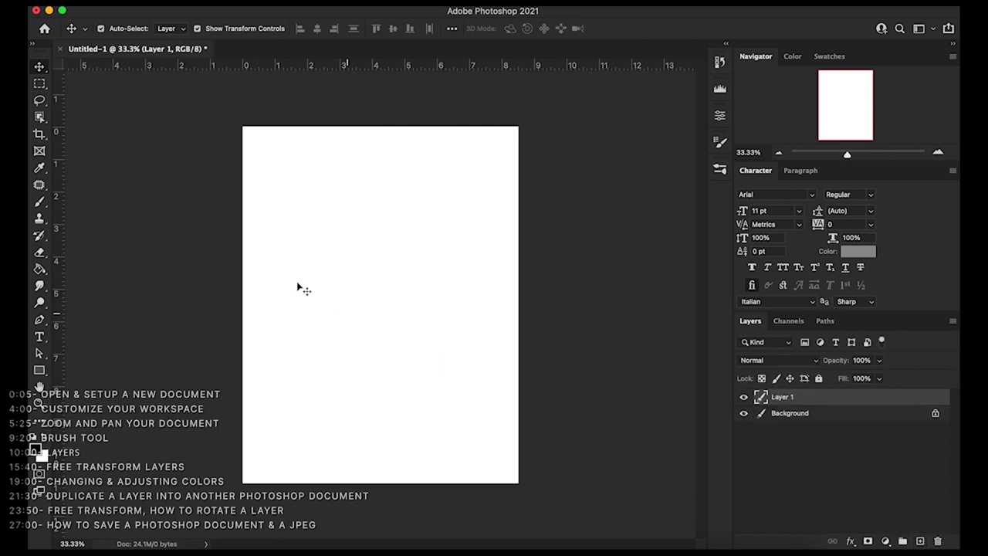
{"action": "left_click", "coordinate": [40, 200]}
{"action": "mouse_move", "coordinate": [331, 262]}
{"action": "left_mouse_down"}
{"action": "mouse_move", "coordinate": [373, 192]}
{"action": "mouse_move", "coordinate": [355, 443]}
{"action": "mouse_move", "coordinate": [441, 333]}
{"action": "mouse_move", "coordinate": [325, 165]}
{"action": "left_mouse_up"}
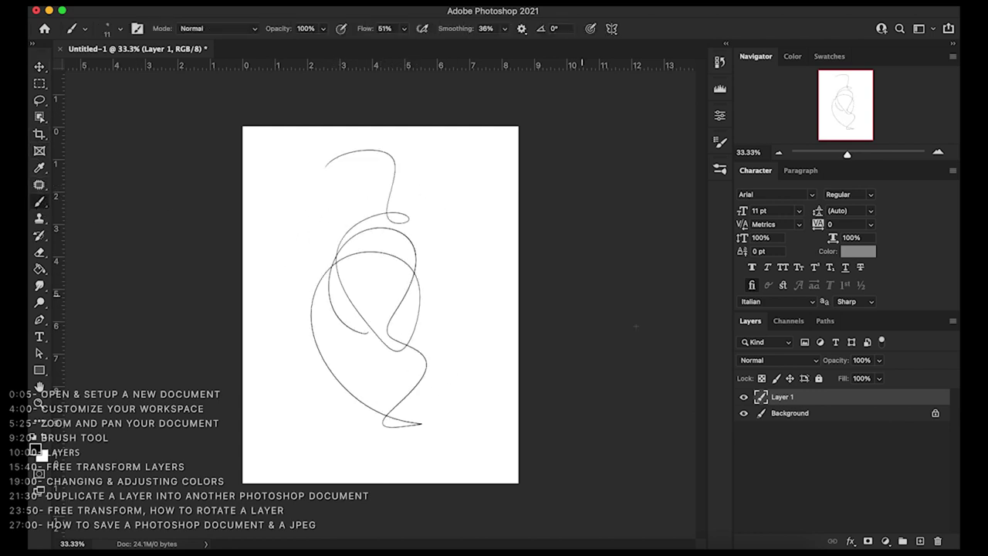
Step: Toggle the visibility of Layer 1 and the Background layer to check what each one contains
{"action": "left_click", "coordinate": [743, 398]}
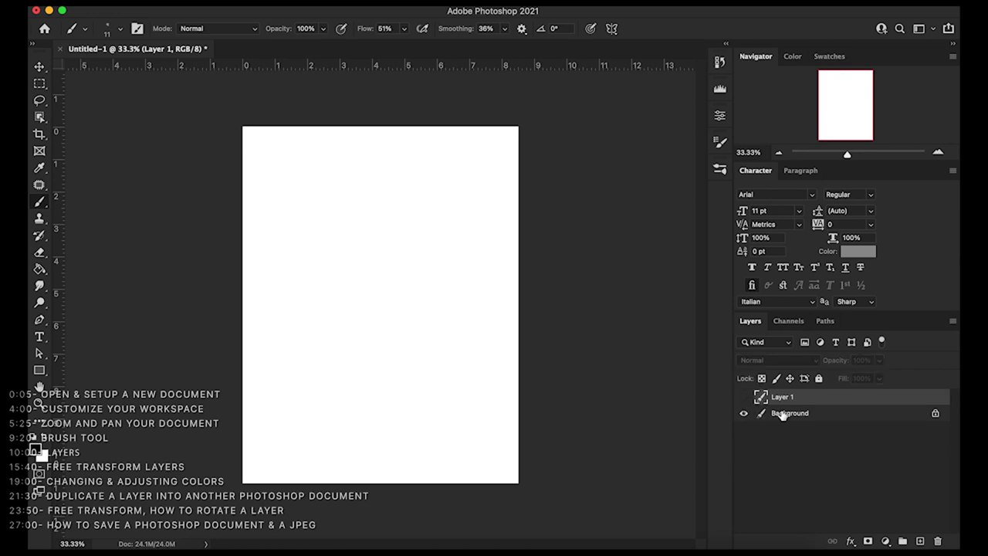
{"action": "left_click", "coordinate": [744, 415]}
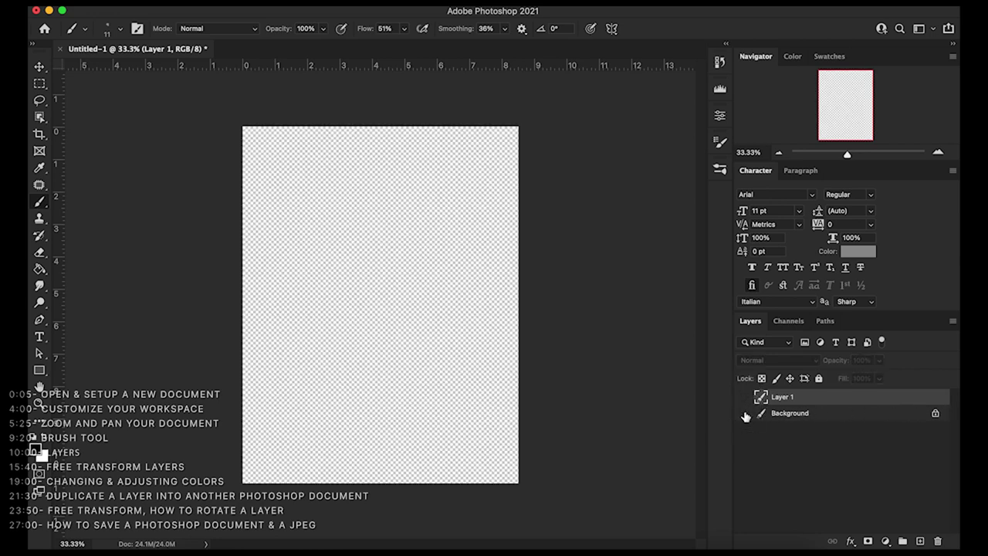
{"action": "left_click", "coordinate": [744, 415]}
{"action": "left_click", "coordinate": [743, 398]}
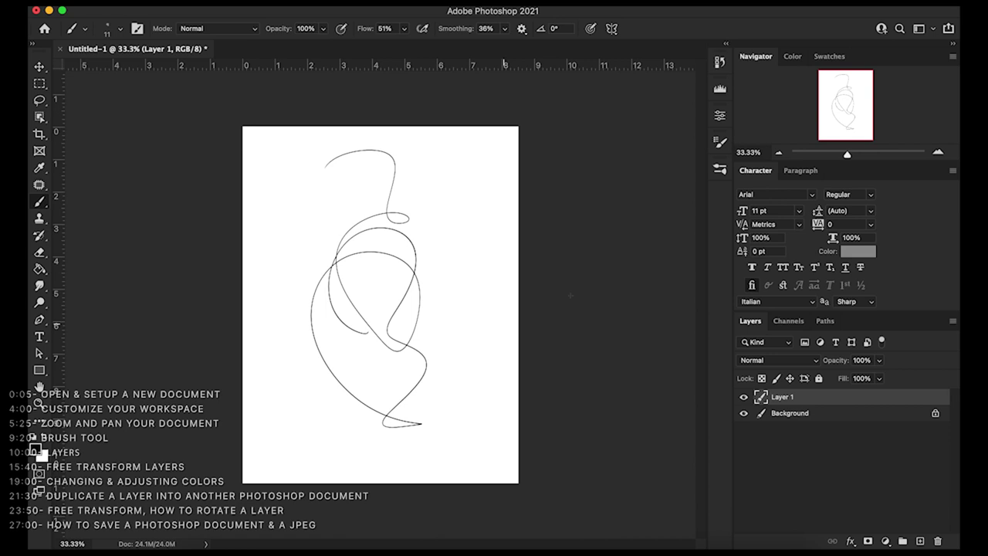
{"action": "left_click", "coordinate": [743, 396]}
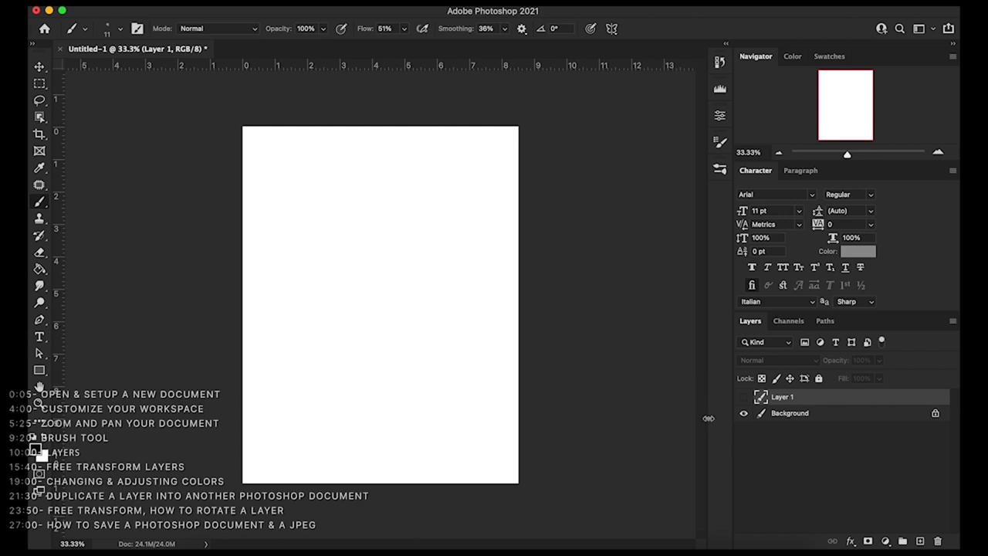
{"action": "left_click", "coordinate": [743, 397]}
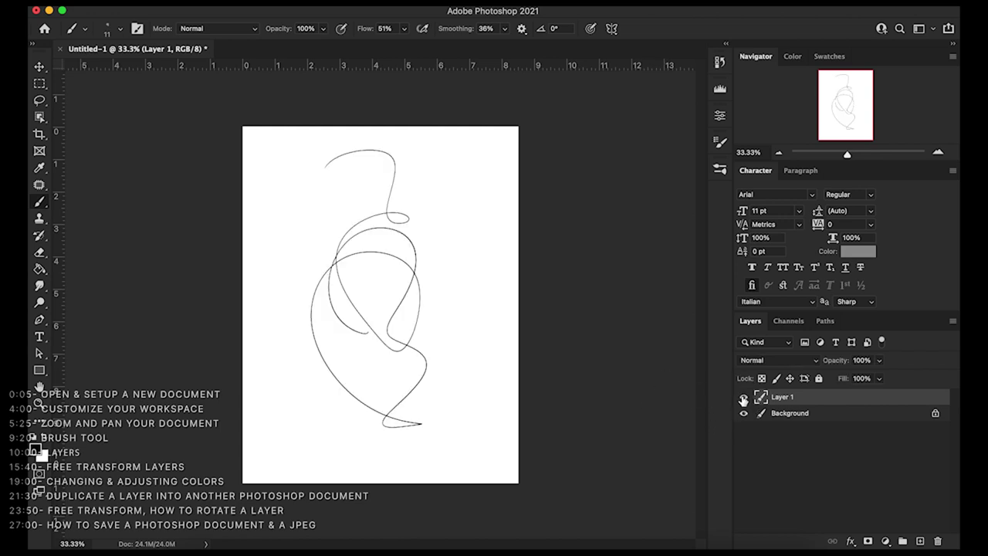
{"action": "left_click", "coordinate": [743, 398]}
{"action": "left_click", "coordinate": [744, 398]}
Step: Rename Layer 1 as "Drawing 1" and toggle its visibility off and on
{"action": "double_click", "coordinate": [783, 398]}
{"action": "type", "text": "Drawing"}
{"action": "key", "text": "Return"}
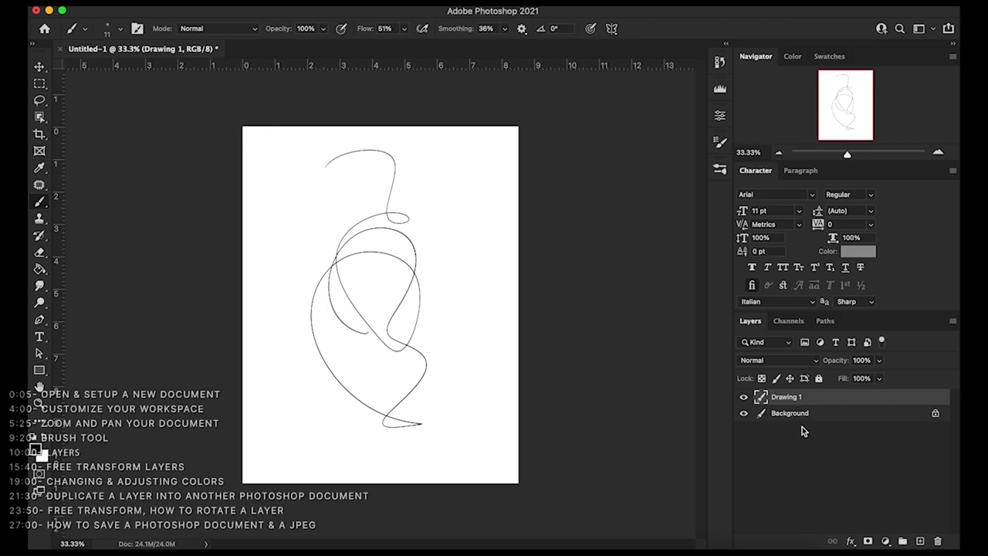
{"action": "left_click", "coordinate": [744, 398]}
{"action": "left_click", "coordinate": [744, 398]}
Step: Add a new layer above Drawing 1 and combine both layers into a group
{"action": "left_click", "coordinate": [920, 542]}
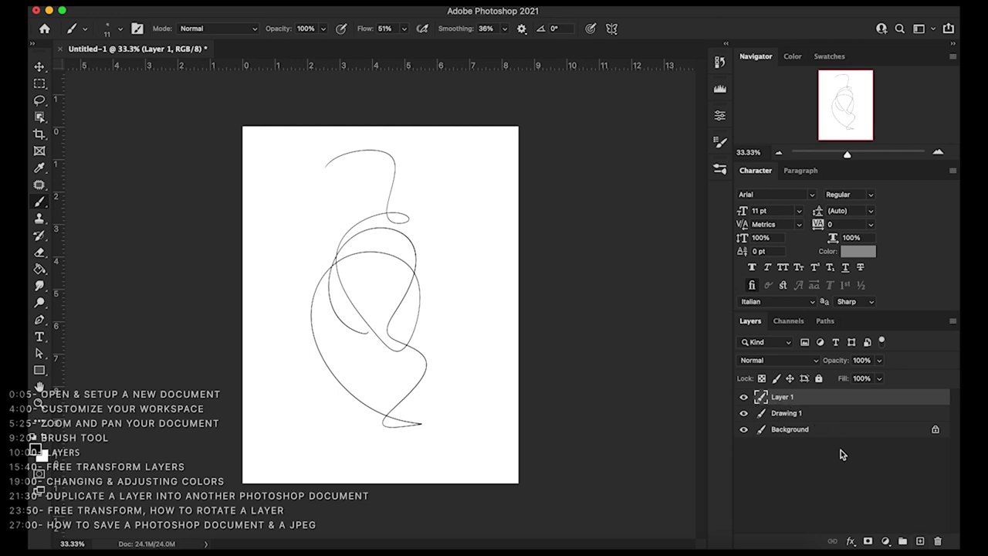
{"action": "left_click", "coordinate": [795, 415], "text": "shift"}
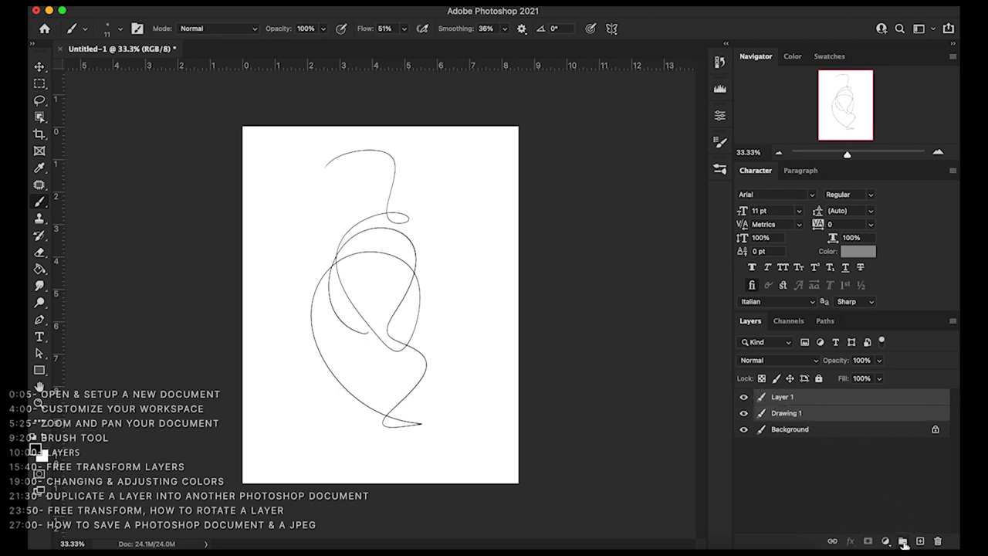
{"action": "left_click", "coordinate": [902, 542]}
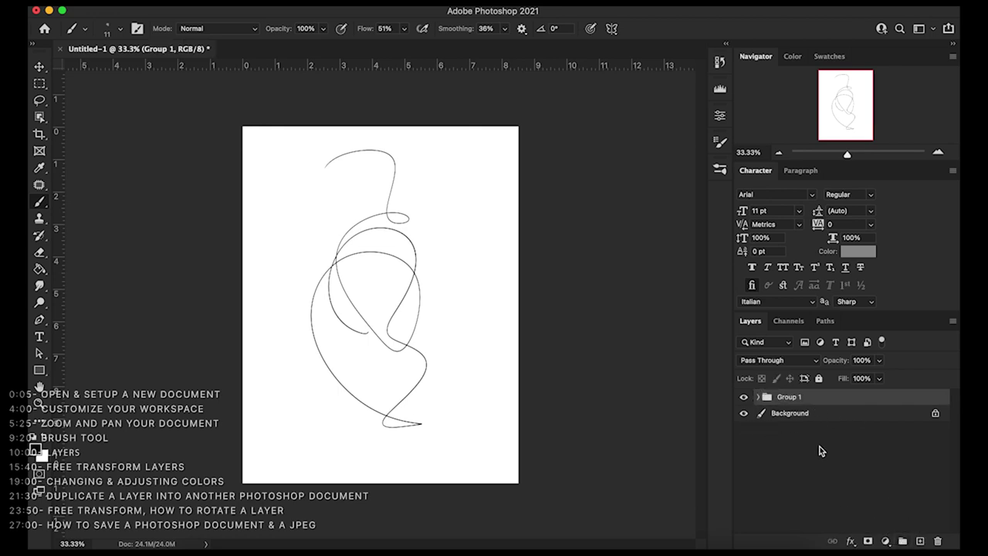
Step: Toggle Group 1's visibility, and expand and collapse the group to inspect the layers inside
{"action": "left_click", "coordinate": [744, 398]}
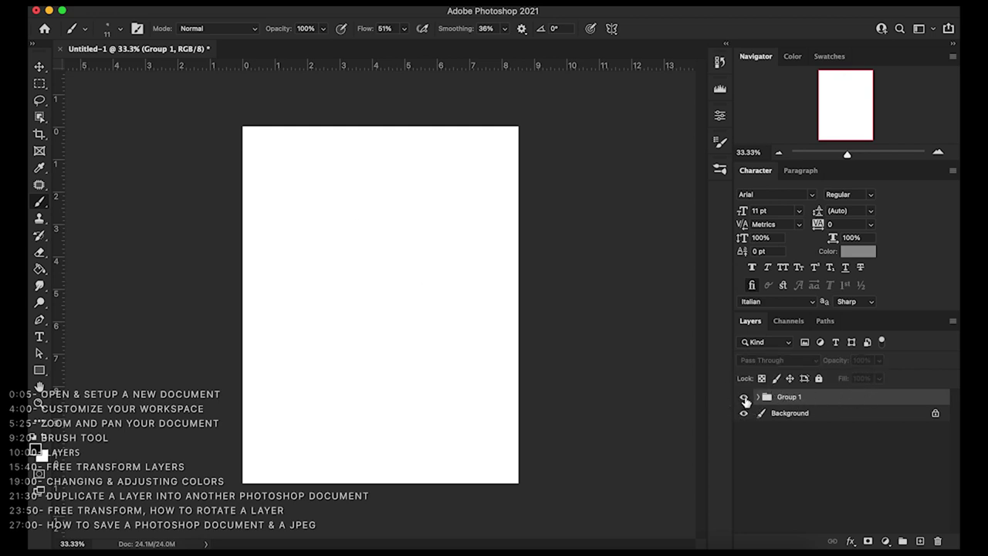
{"action": "left_click", "coordinate": [744, 397]}
{"action": "left_click", "coordinate": [758, 396]}
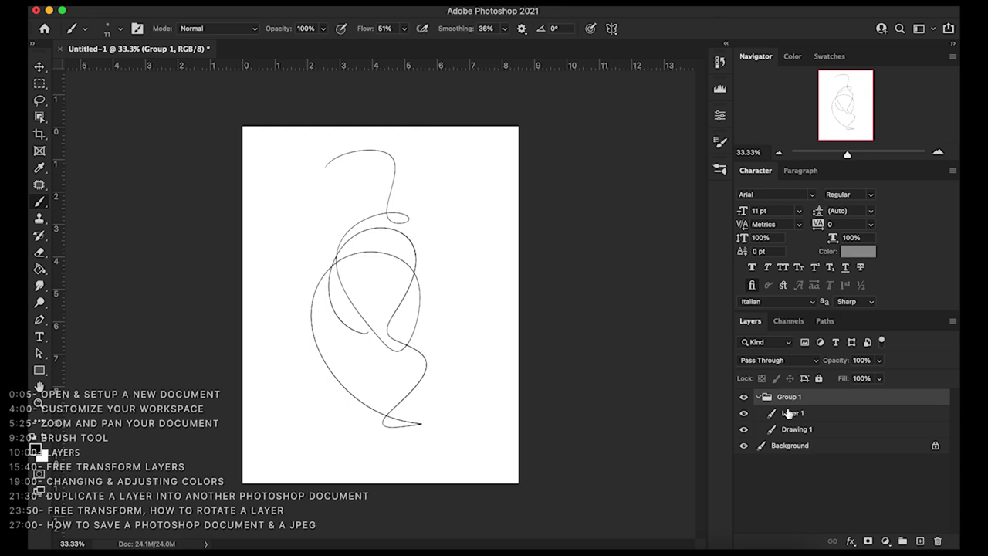
{"action": "left_click", "coordinate": [758, 397]}
{"action": "left_click", "coordinate": [743, 397]}
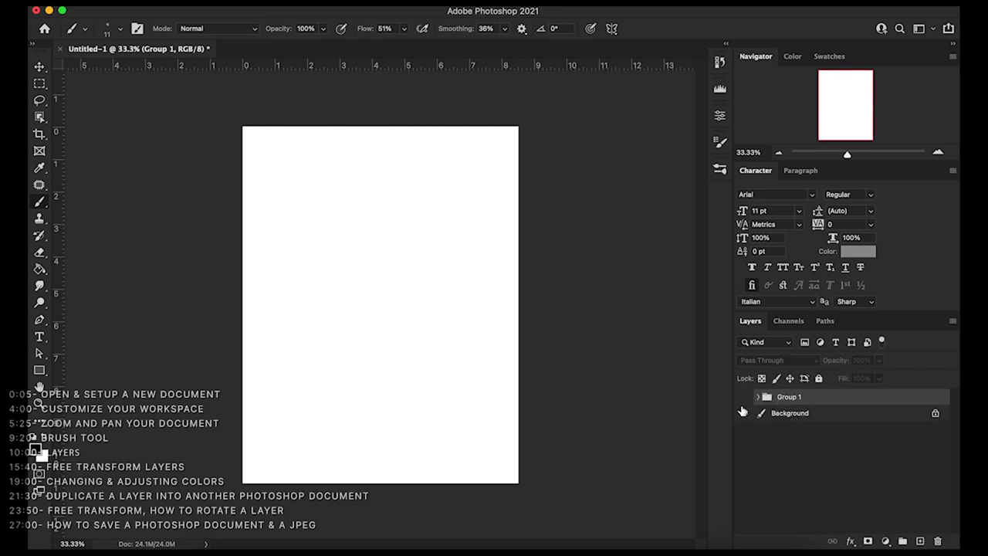
{"action": "left_click", "coordinate": [743, 397]}
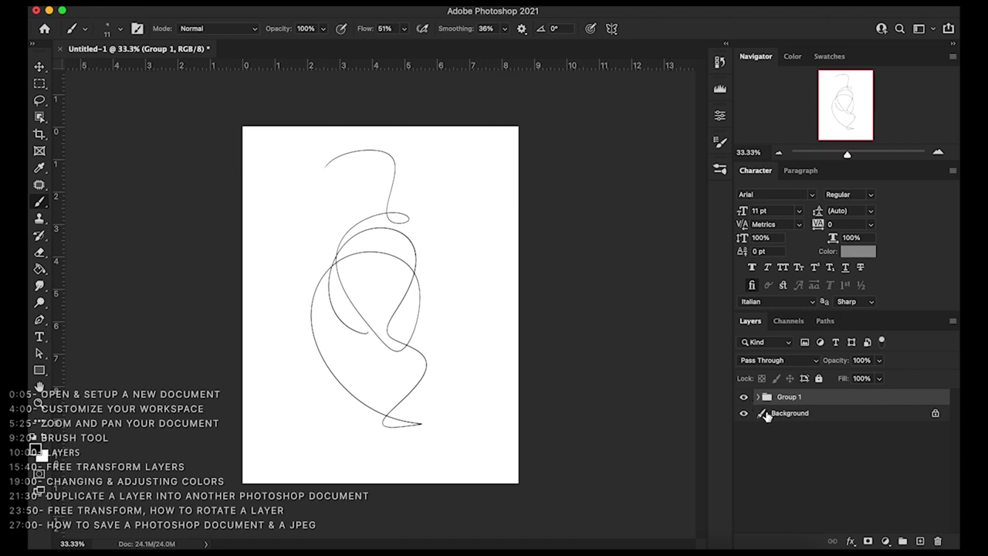
Step: Remove the group and the empty Layer 1, keeping Drawing 1 selected above the Background layer
{"action": "key", "text": "super+shift+g"}
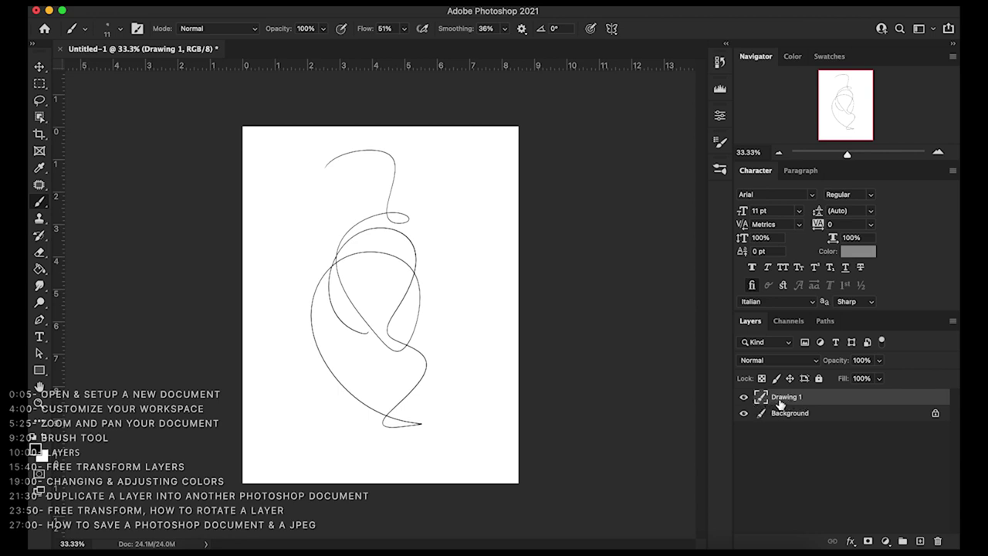
{"action": "left_click", "coordinate": [783, 401]}
{"action": "left_click_drag", "start_coordinate": [784, 400], "coordinate": [758, 415]}
{"action": "right_click", "coordinate": [796, 403]}
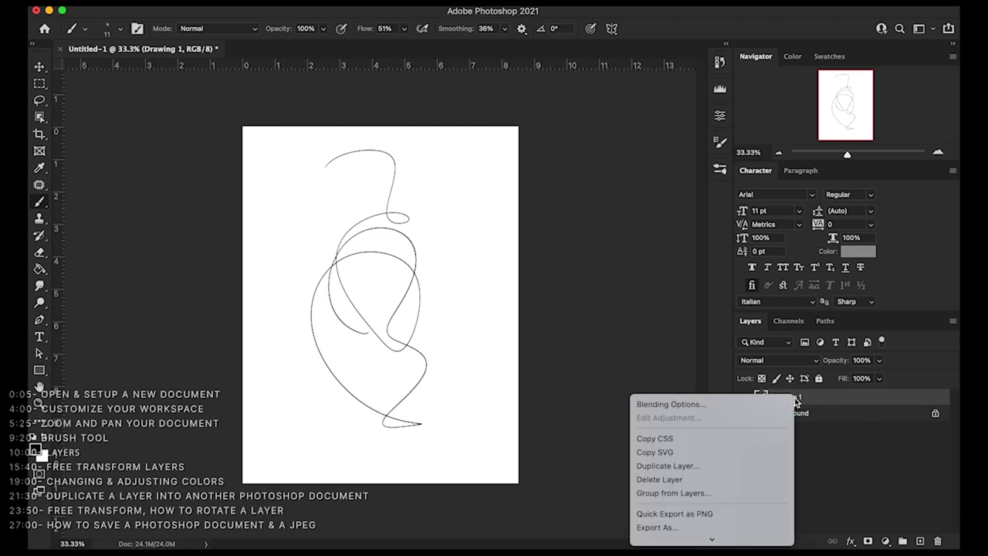
{"action": "mouse_move", "coordinate": [743, 540]}
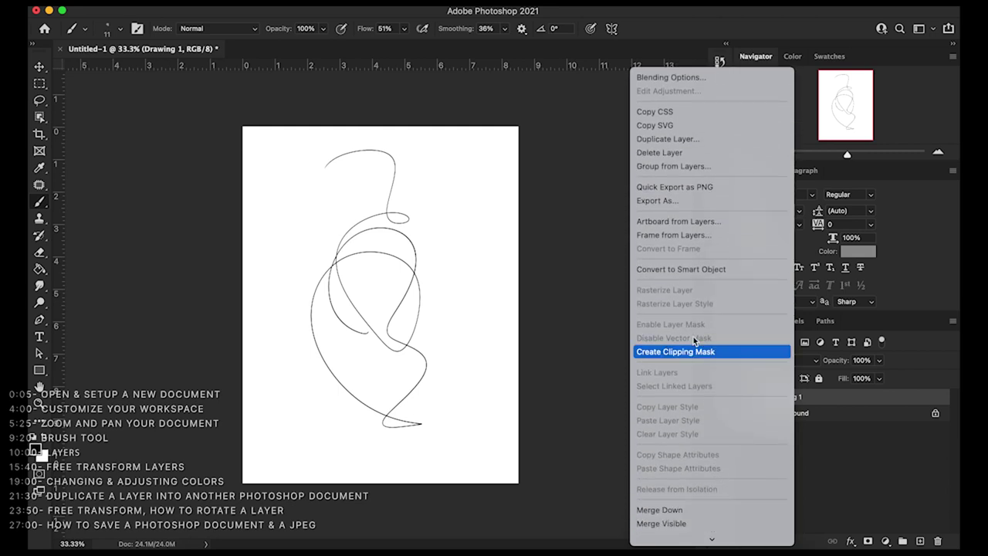
{"action": "left_click", "coordinate": [836, 446]}
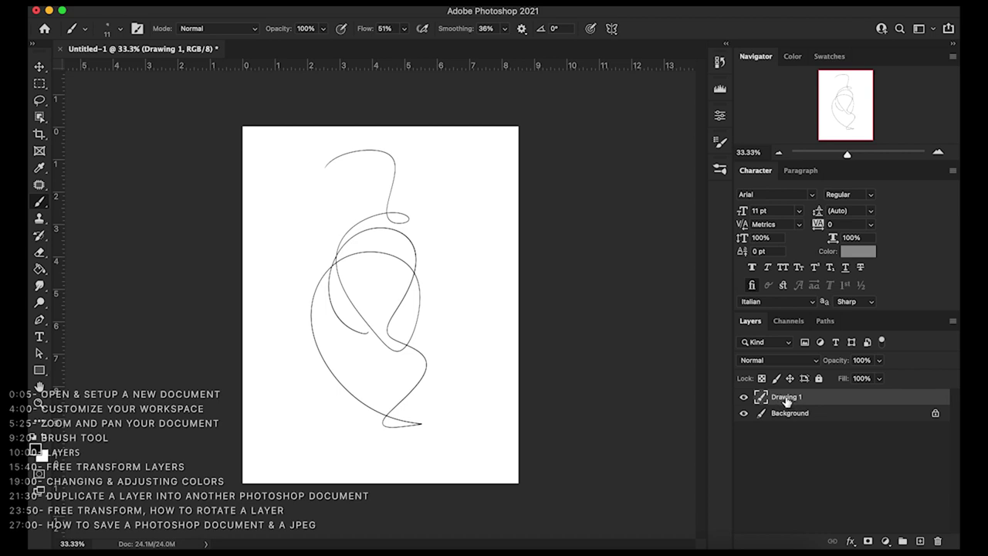
Step: Duplicate the Drawing 1 layer as "Drawing 1 copy" with Untitled-1 as the destination document
{"action": "right_click", "coordinate": [786, 399]}
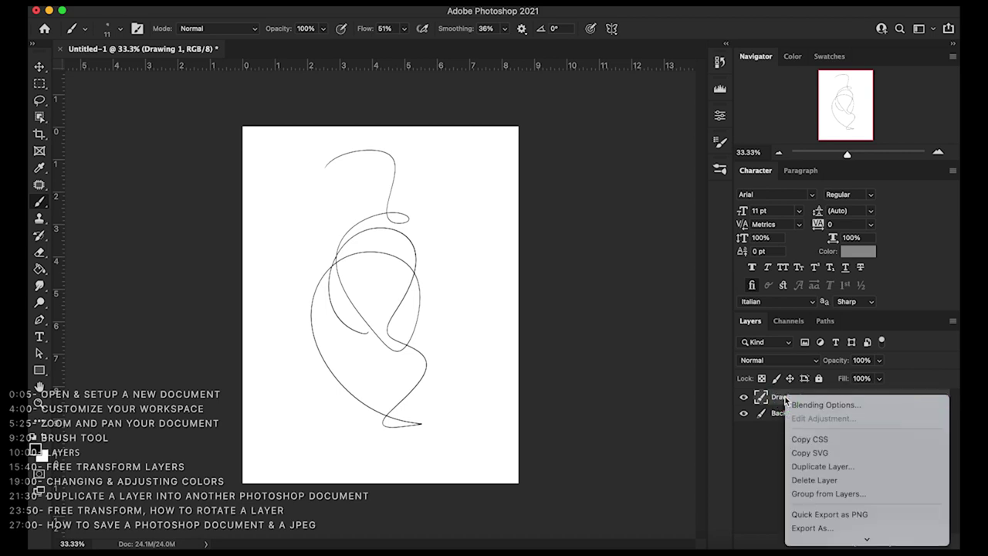
{"action": "left_click", "coordinate": [806, 467]}
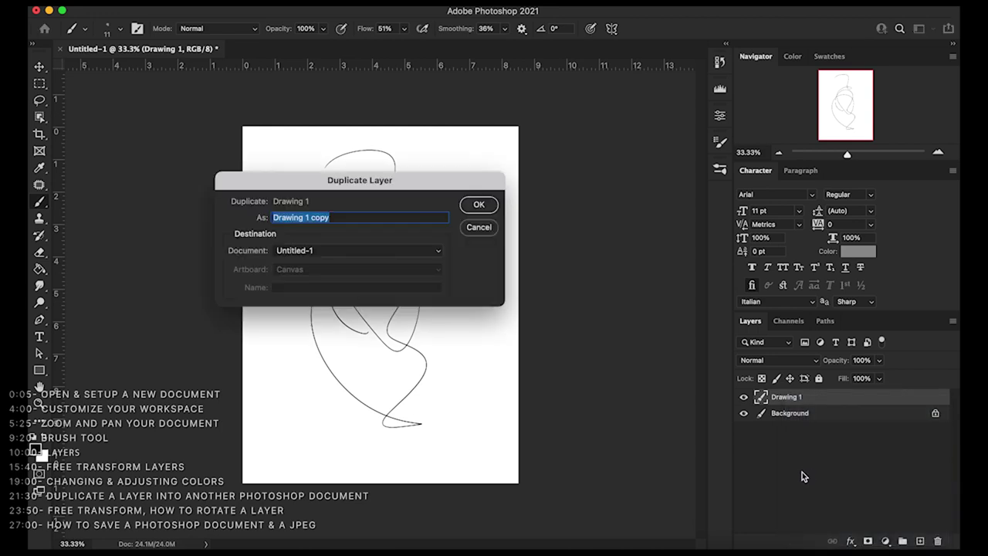
{"action": "left_click_drag", "start_coordinate": [298, 184], "coordinate": [362, 175]}
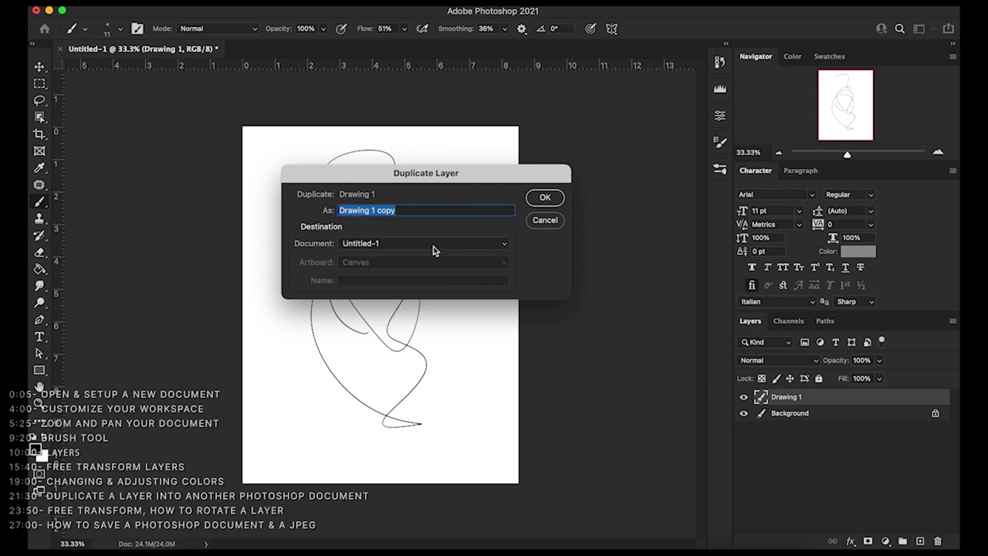
{"action": "left_click", "coordinate": [468, 244]}
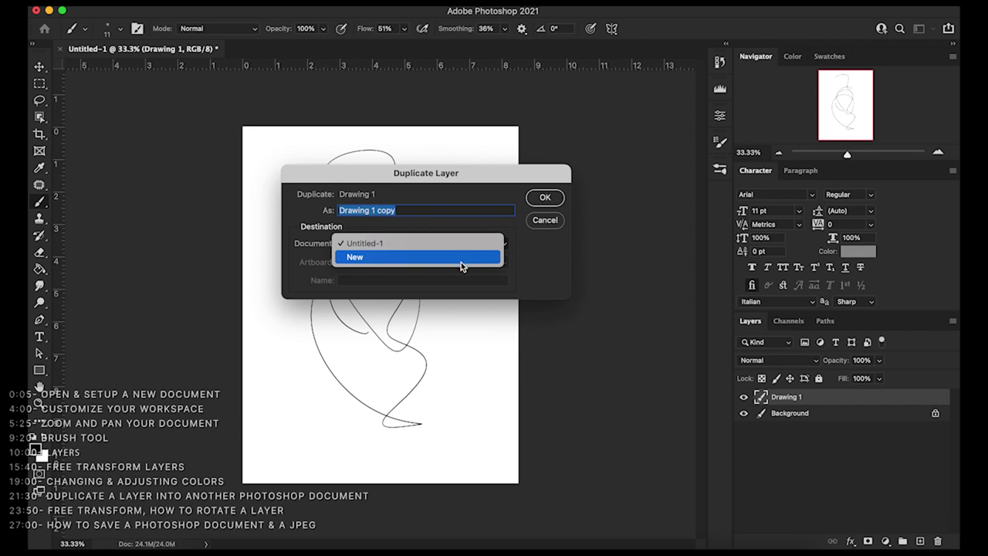
{"action": "left_click", "coordinate": [460, 262]}
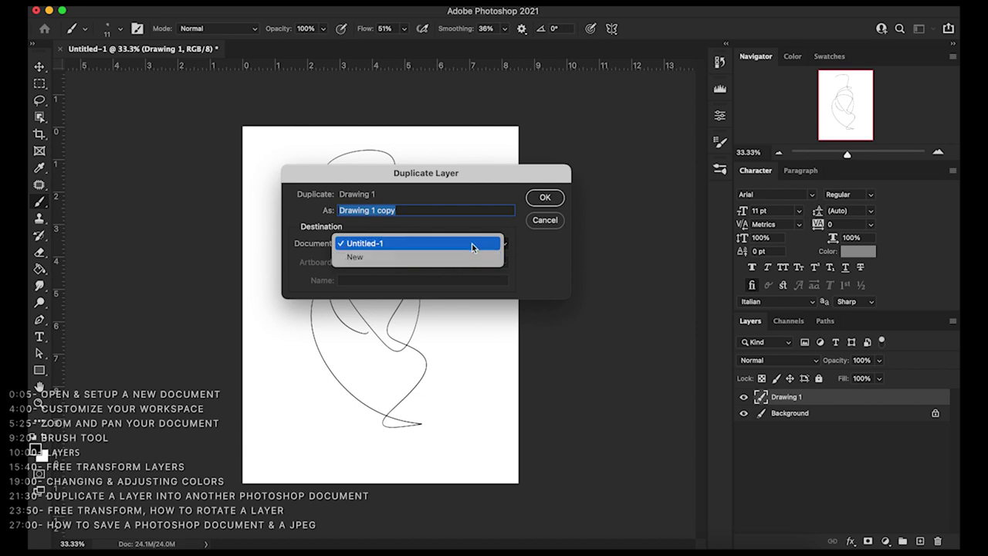
{"action": "left_click", "coordinate": [471, 243]}
{"action": "left_click", "coordinate": [543, 199]}
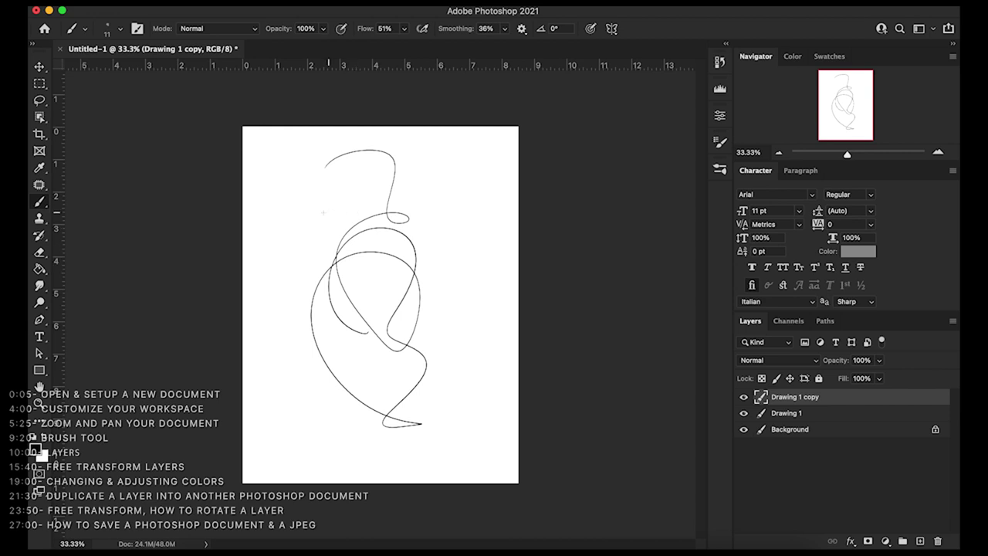
Step: Switch to the Move tool, try shifting the copied drawing down and to the right, then undo the move and deselect the layer
{"action": "left_click", "coordinate": [40, 69]}
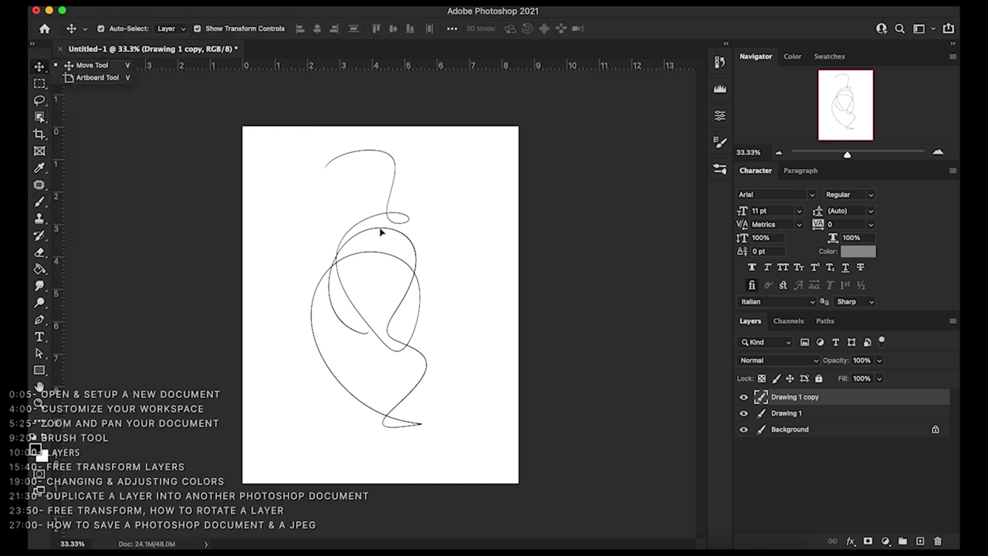
{"action": "left_click_drag", "start_coordinate": [373, 231], "coordinate": [441, 257]}
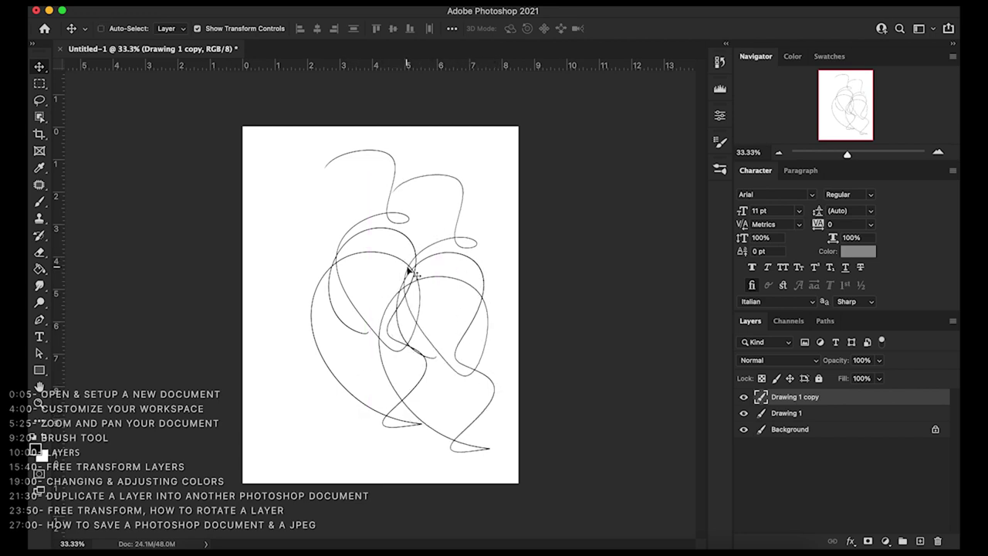
{"action": "key", "text": "ctrl+z"}
{"action": "key", "text": "ctrl+t"}
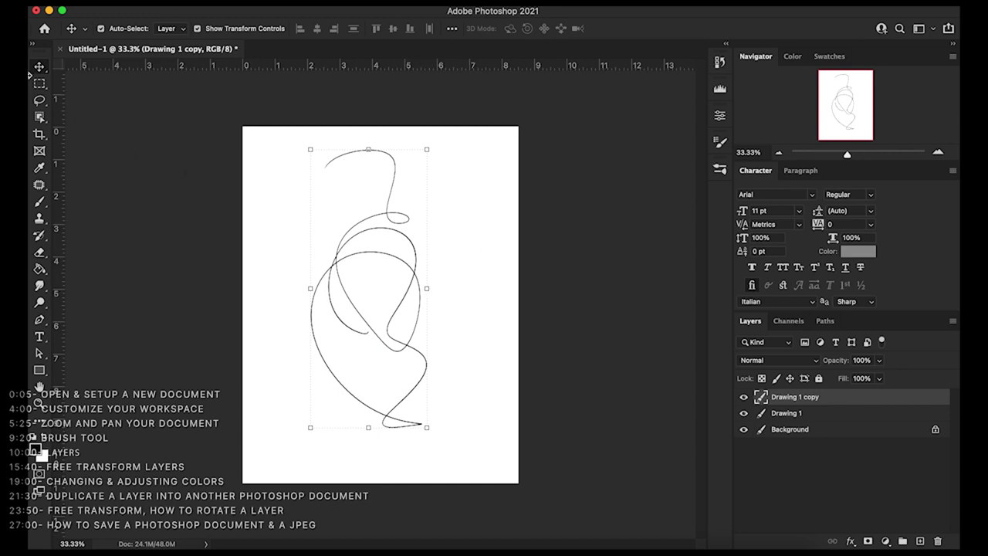
{"action": "left_click", "coordinate": [143, 176]}
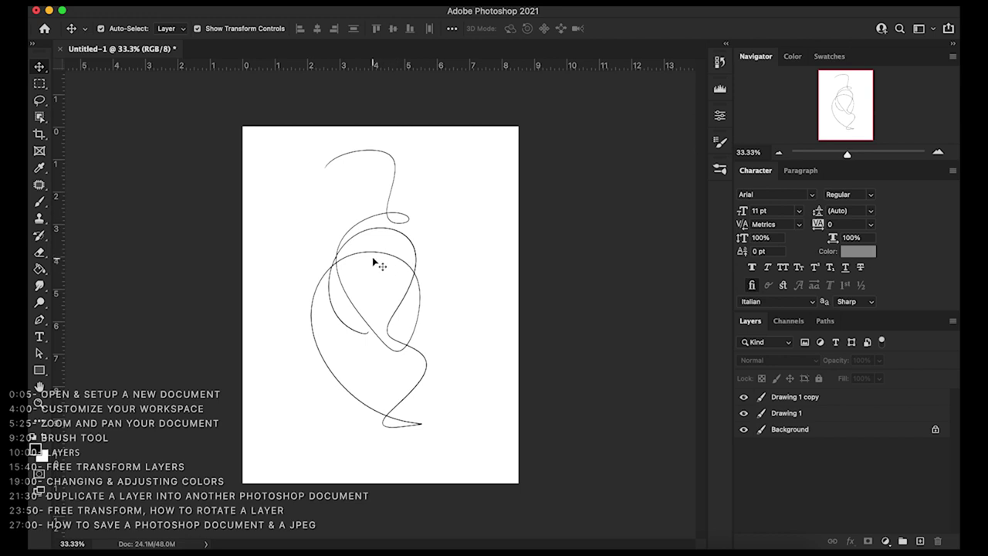
Step: Move the Drawing 1 copy about 2 inches right and 0.6 inch down from the original, and reduce the zoom to 25%
{"action": "mouse_move", "coordinate": [362, 257]}
{"action": "left_mouse_down"}
{"action": "mouse_move", "coordinate": [424, 275]}
{"action": "mouse_move", "coordinate": [427, 290]}
{"action": "left_mouse_up"}
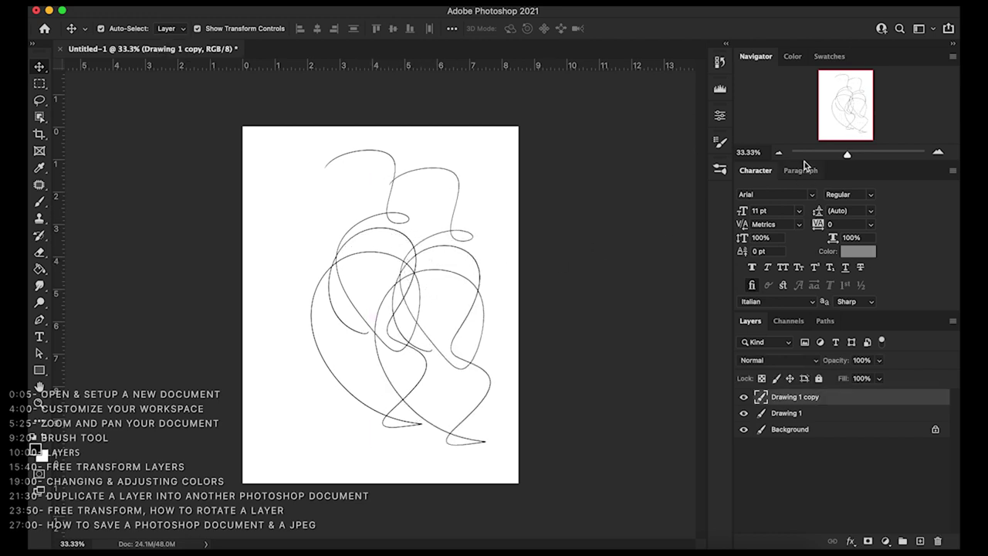
{"action": "left_click", "coordinate": [778, 153]}
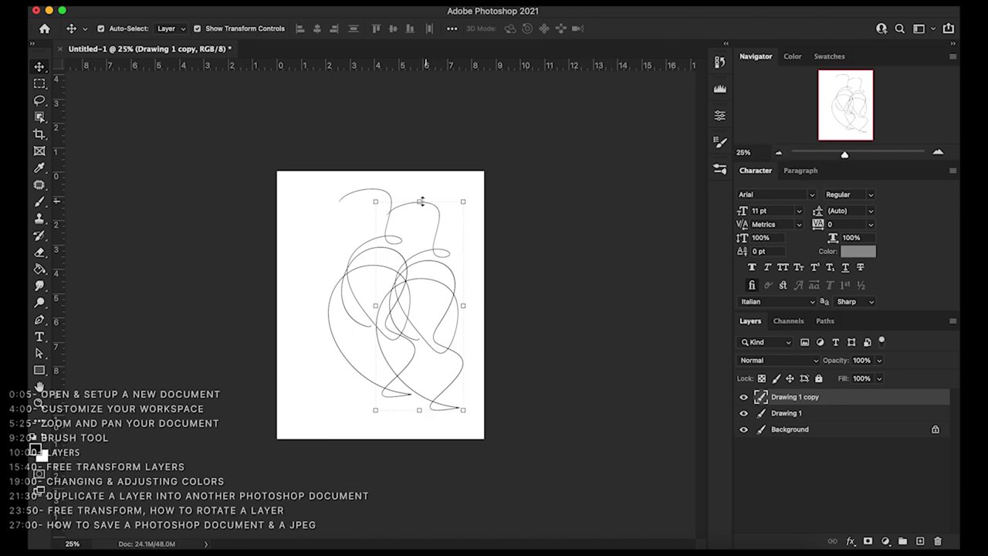
Step: Undo the last move of the Drawing 1 copy, keep that layer selected, and switch to the Rectangular Marquee tool
{"action": "key", "text": "super+z"}
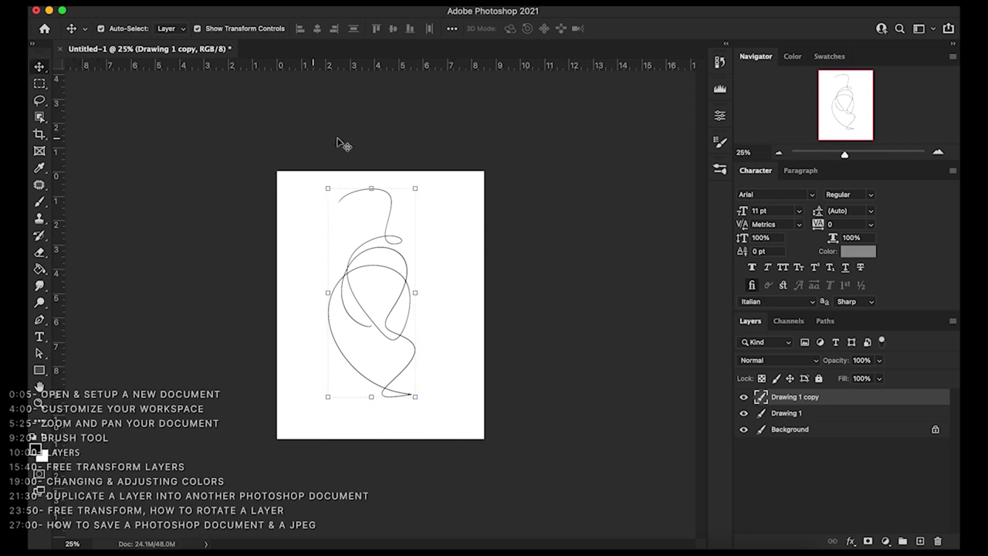
{"action": "left_click", "coordinate": [781, 417]}
{"action": "left_click", "coordinate": [790, 399]}
{"action": "left_click", "coordinate": [39, 83]}
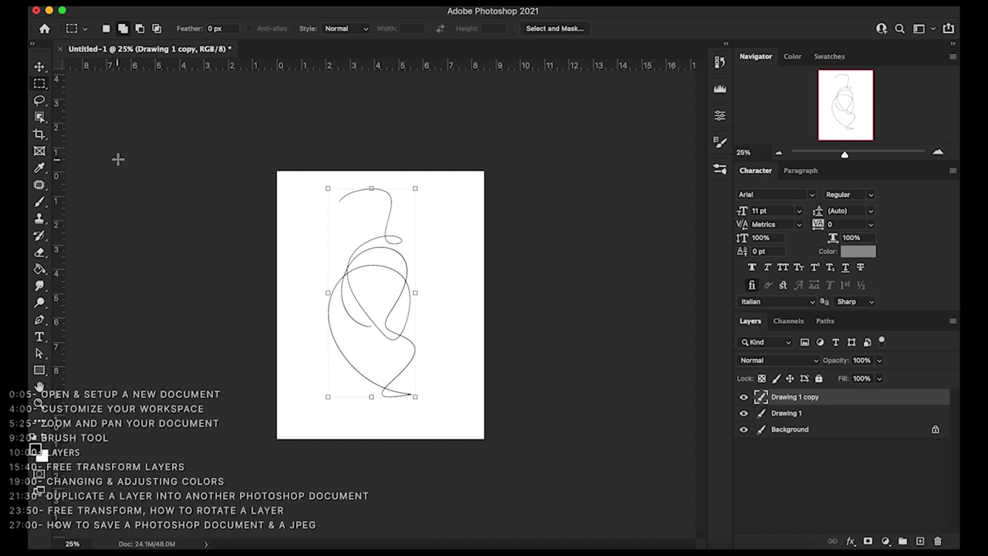
{"action": "key", "text": "super+t"}
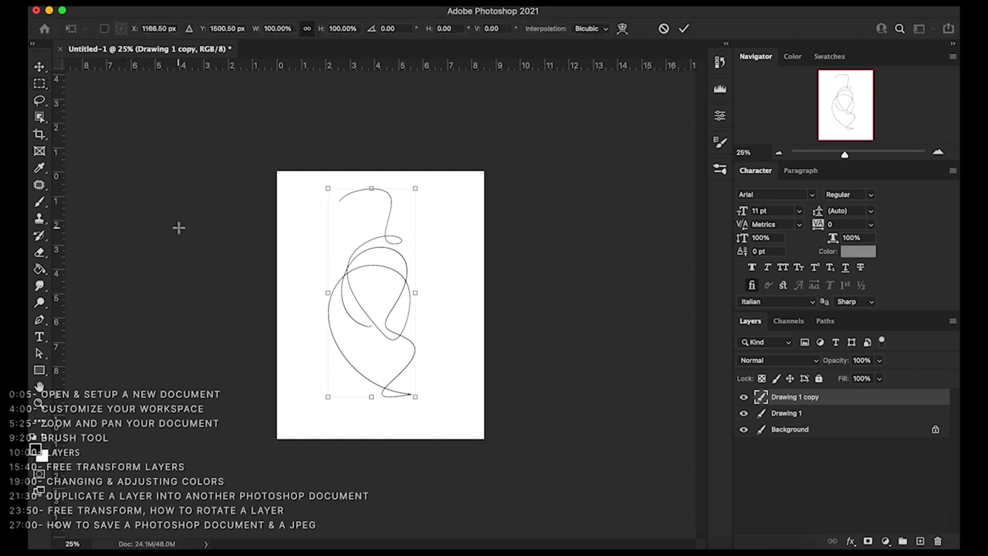
{"action": "key", "text": "Return"}
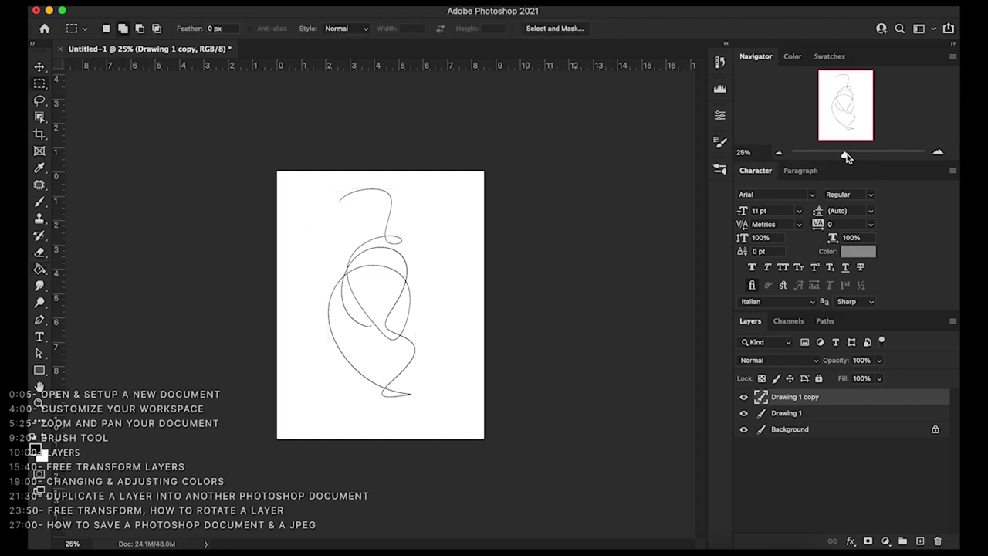
{"action": "left_click_drag", "start_coordinate": [844, 154], "coordinate": [847, 154]}
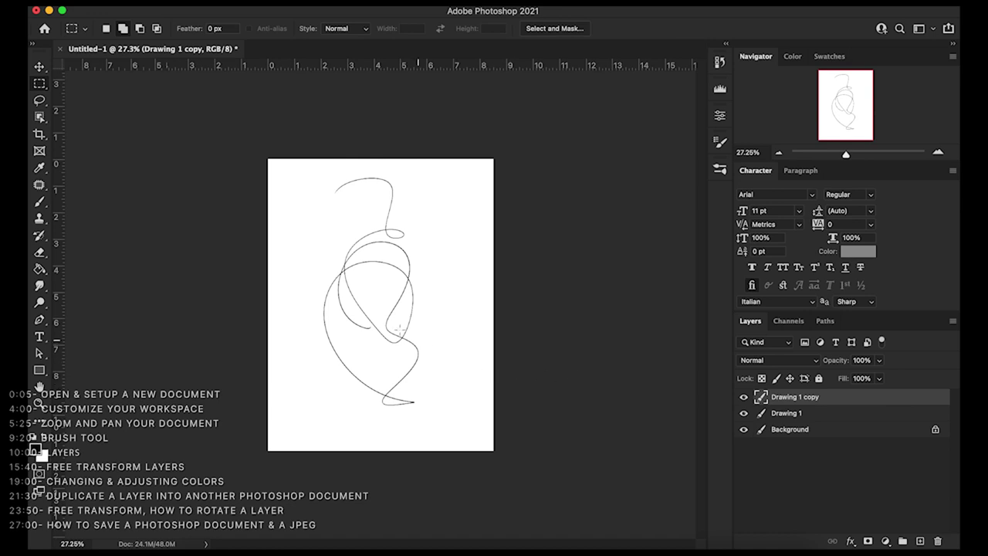
Step: Move the Drawing 1 copy about 1.5 inches right with Free Transform, apply it, and hide the Drawing 1 layer
{"action": "left_click", "coordinate": [171, 6]}
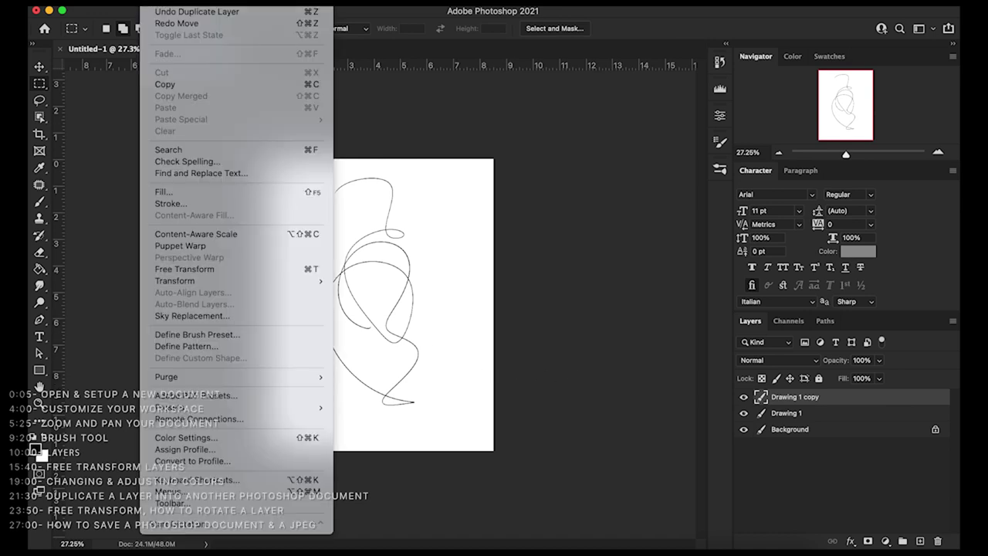
{"action": "left_click", "coordinate": [214, 270]}
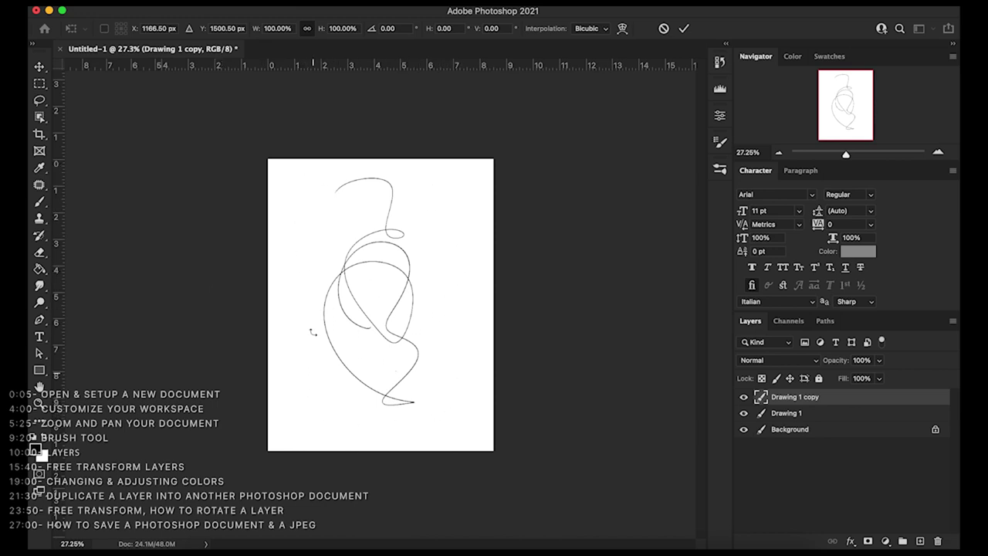
{"action": "left_click", "coordinate": [779, 153]}
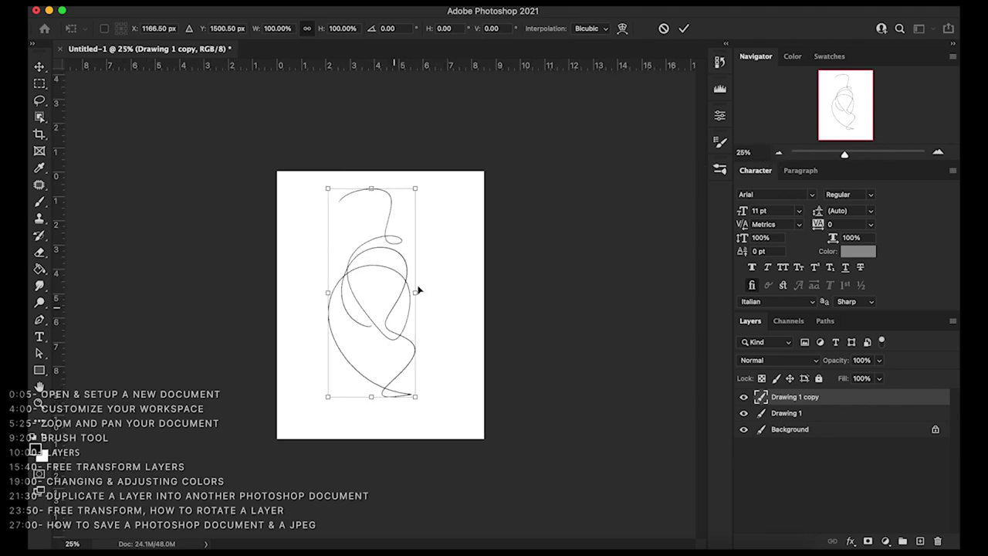
{"action": "left_click", "coordinate": [936, 153]}
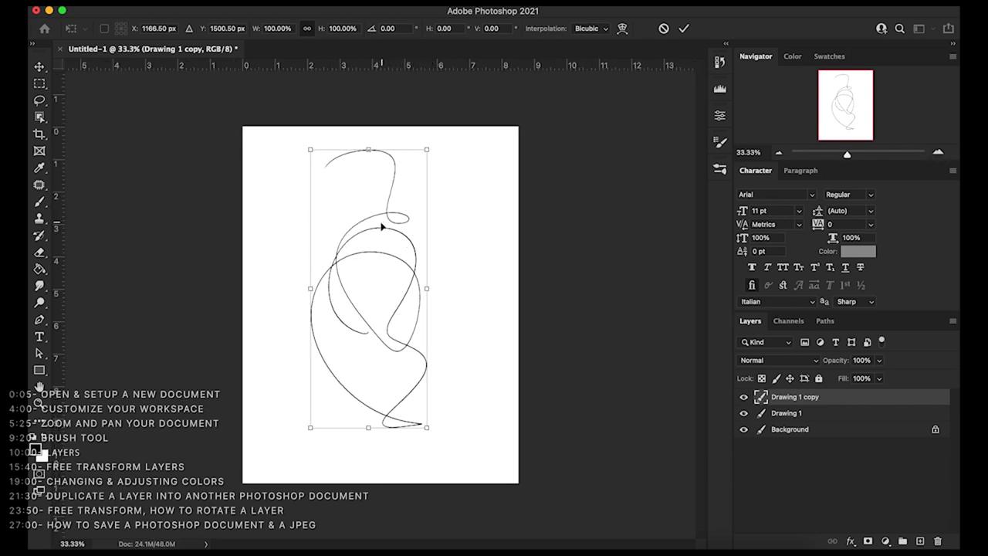
{"action": "left_click_drag", "start_coordinate": [384, 267], "coordinate": [420, 276]}
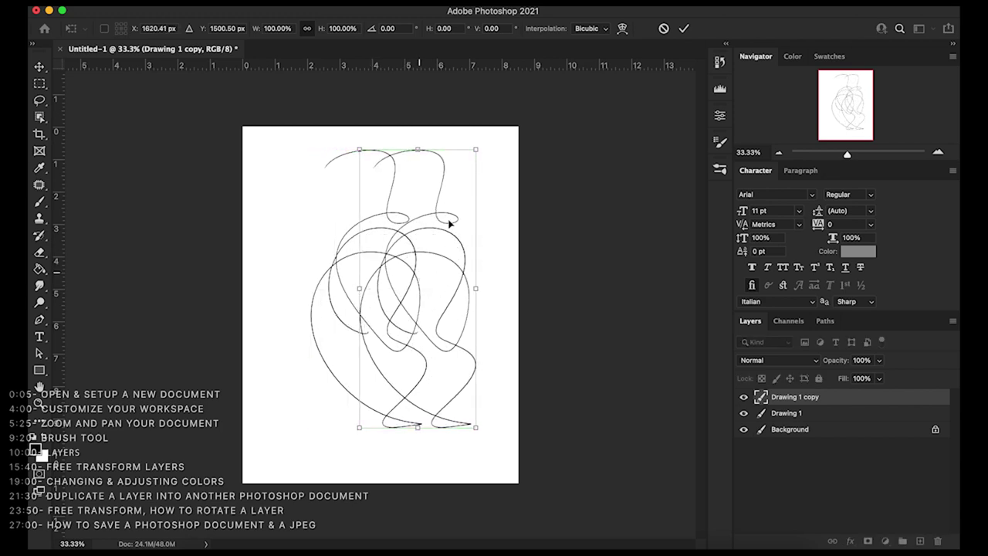
{"action": "left_click", "coordinate": [743, 413]}
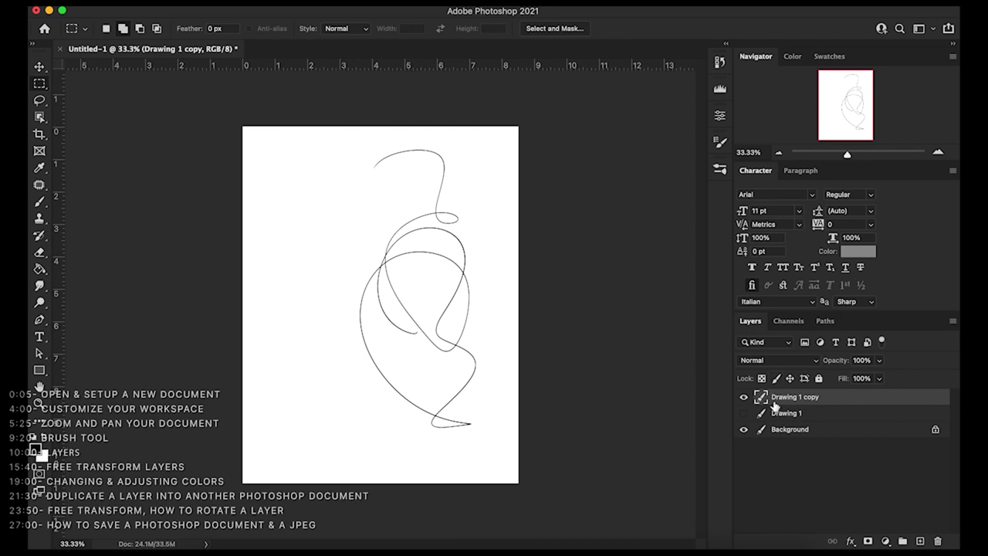
Step: Free-transform the Drawing 1 copy, moving it about 1.1 inches left and 0.6 inch down and scaling it proportionally to about 86%
{"action": "key", "text": "super+t"}
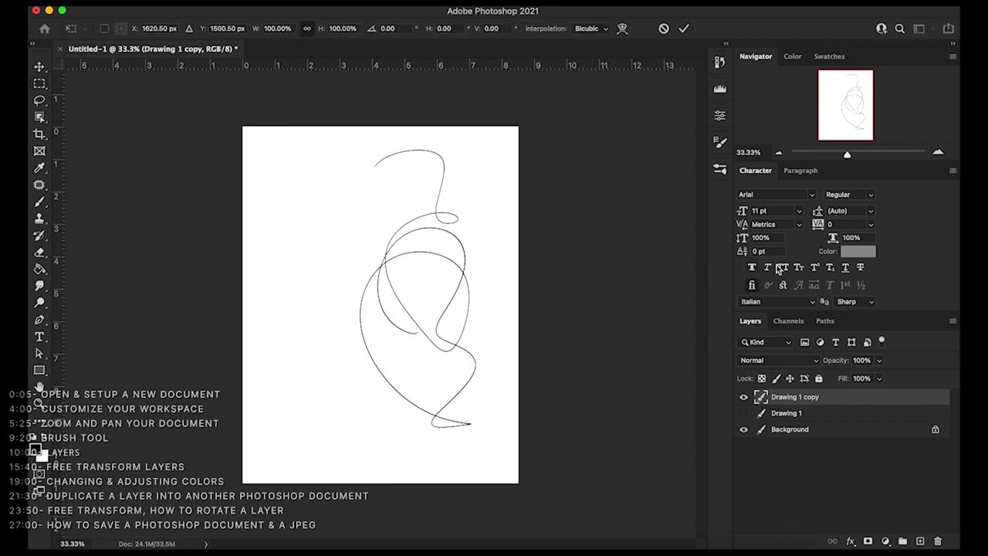
{"action": "left_click", "coordinate": [780, 153]}
{"action": "left_click_drag", "start_coordinate": [845, 156], "coordinate": [846, 158]}
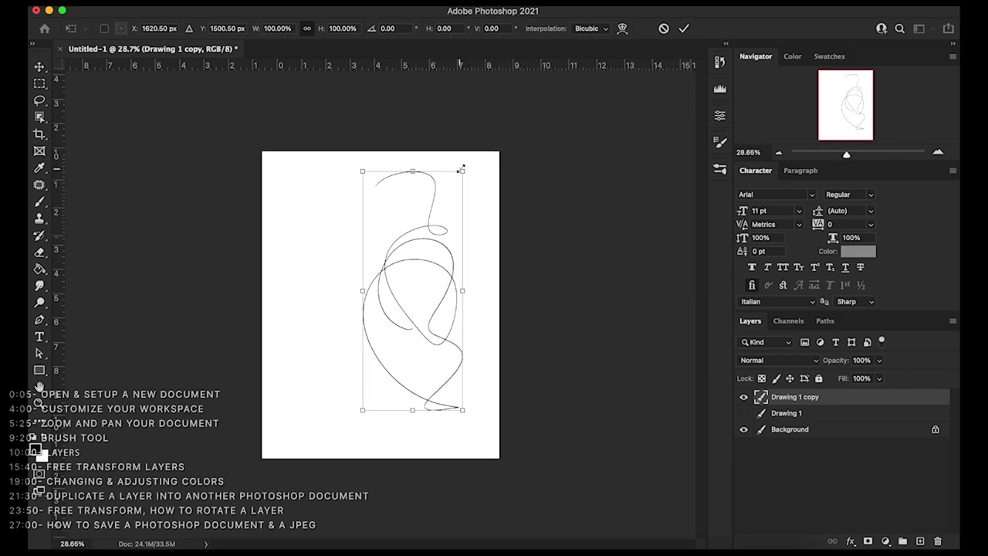
{"action": "mouse_move", "coordinate": [418, 247]}
{"action": "left_mouse_down"}
{"action": "mouse_move", "coordinate": [419, 239]}
{"action": "mouse_move", "coordinate": [388, 278]}
{"action": "mouse_move", "coordinate": [358, 255]}
{"action": "mouse_move", "coordinate": [384, 267]}
{"action": "mouse_move", "coordinate": [393, 256]}
{"action": "mouse_move", "coordinate": [378, 248]}
{"action": "mouse_move", "coordinate": [391, 259]}
{"action": "left_mouse_up"}
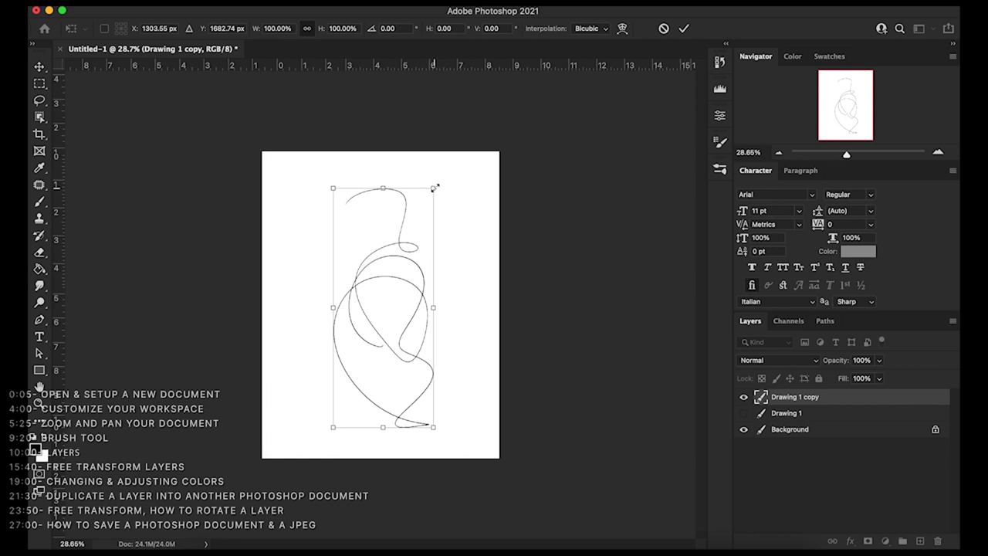
{"action": "mouse_move", "coordinate": [433, 188]}
{"action": "left_mouse_down"}
{"action": "mouse_move", "coordinate": [377, 246]}
{"action": "mouse_move", "coordinate": [309, 362]}
{"action": "mouse_move", "coordinate": [485, 160]}
{"action": "mouse_move", "coordinate": [425, 231]}
{"action": "mouse_move", "coordinate": [420, 222]}
{"action": "mouse_move", "coordinate": [429, 224]}
{"action": "left_mouse_up"}
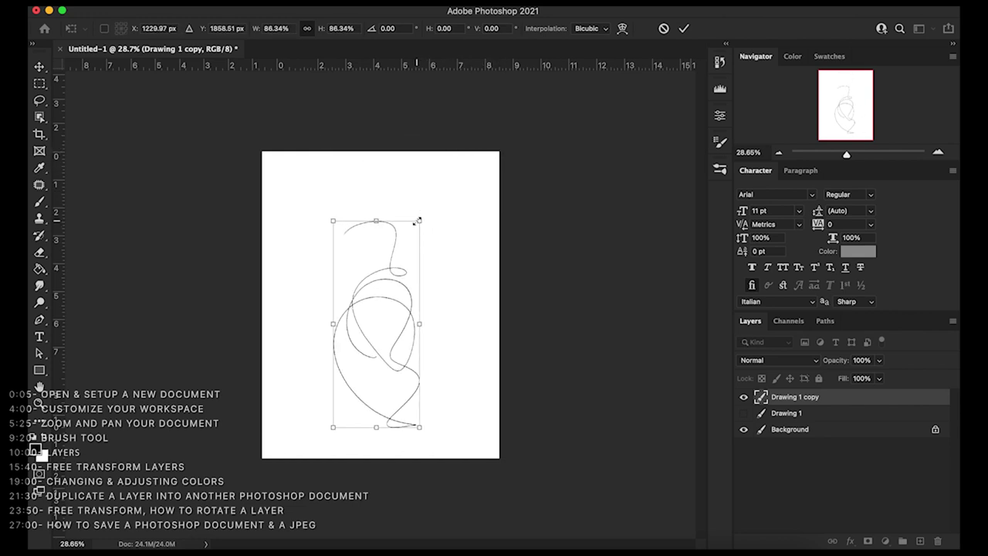
Step: Try resizing the Drawing 1 copy from its corner, top and right-side handles, undoing each attempt
{"action": "mouse_move", "coordinate": [421, 221]}
{"action": "left_mouse_down"}
{"action": "mouse_move", "coordinate": [436, 177]}
{"action": "mouse_move", "coordinate": [479, 227]}
{"action": "mouse_move", "coordinate": [396, 269]}
{"action": "mouse_move", "coordinate": [345, 246]}
{"action": "mouse_move", "coordinate": [376, 192]}
{"action": "mouse_move", "coordinate": [483, 209]}
{"action": "mouse_move", "coordinate": [479, 256]}
{"action": "mouse_move", "coordinate": [430, 227]}
{"action": "mouse_move", "coordinate": [440, 214]}
{"action": "mouse_move", "coordinate": [432, 237]}
{"action": "left_mouse_up"}
{"action": "key", "text": "super+z"}
{"action": "left_click_drag", "start_coordinate": [377, 220], "coordinate": [376, 270]}
{"action": "mouse_move", "coordinate": [369, 229]}
{"action": "left_mouse_down"}
{"action": "mouse_move", "coordinate": [378, 219]}
{"action": "mouse_move", "coordinate": [380, 305]}
{"action": "left_mouse_up"}
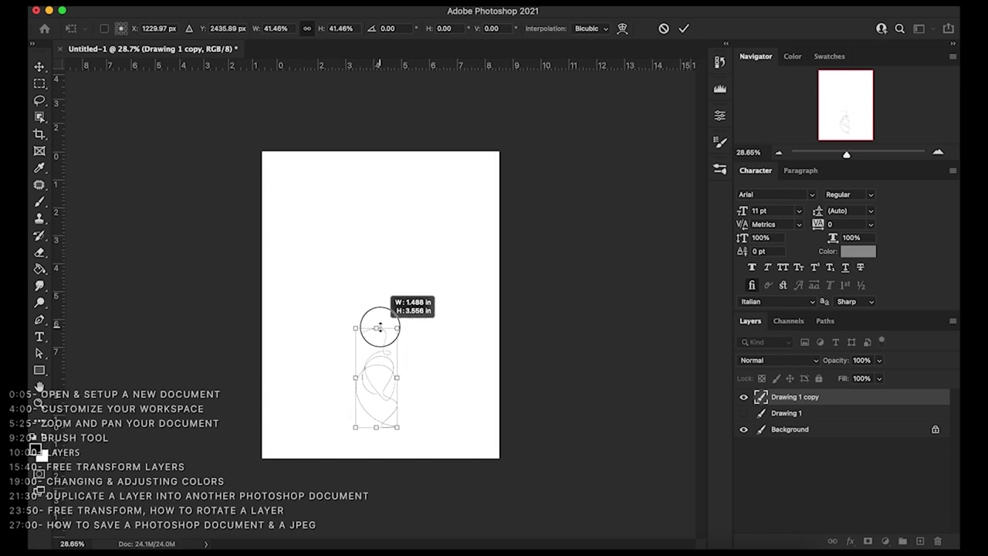
{"action": "mouse_move", "coordinate": [375, 263]}
{"action": "left_mouse_down"}
{"action": "mouse_move", "coordinate": [371, 154]}
{"action": "mouse_move", "coordinate": [385, 371]}
{"action": "left_mouse_up"}
{"action": "key", "text": "super+z"}
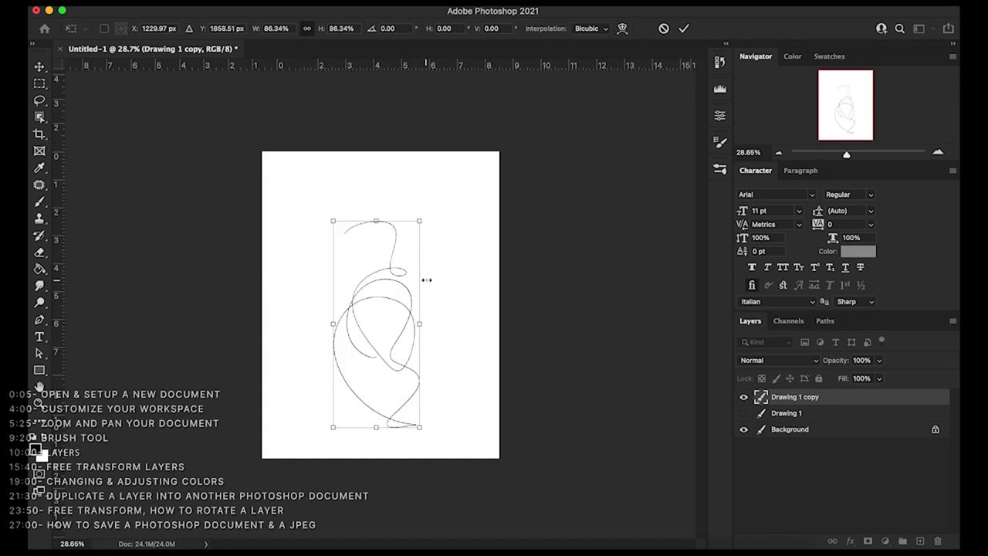
{"action": "mouse_move", "coordinate": [419, 324]}
{"action": "left_mouse_down"}
{"action": "mouse_move", "coordinate": [397, 335]}
{"action": "mouse_move", "coordinate": [456, 324]}
{"action": "mouse_move", "coordinate": [353, 331]}
{"action": "mouse_move", "coordinate": [485, 329]}
{"action": "mouse_move", "coordinate": [459, 340]}
{"action": "left_mouse_up"}
{"action": "key", "text": "super+z"}
{"action": "key", "text": "super+z"}
Step: Move the scaled copy about 0.9 inch up and 0.15 inch right, apply the transform, deselect the layer, and show Drawing 1
{"action": "left_click_drag", "start_coordinate": [379, 309], "coordinate": [392, 291]}
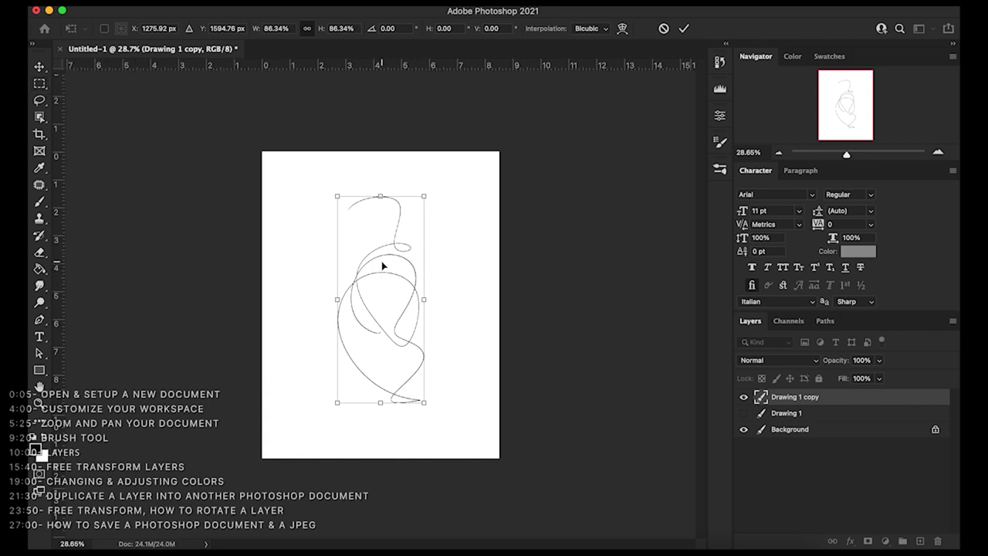
{"action": "left_click", "coordinate": [45, 69]}
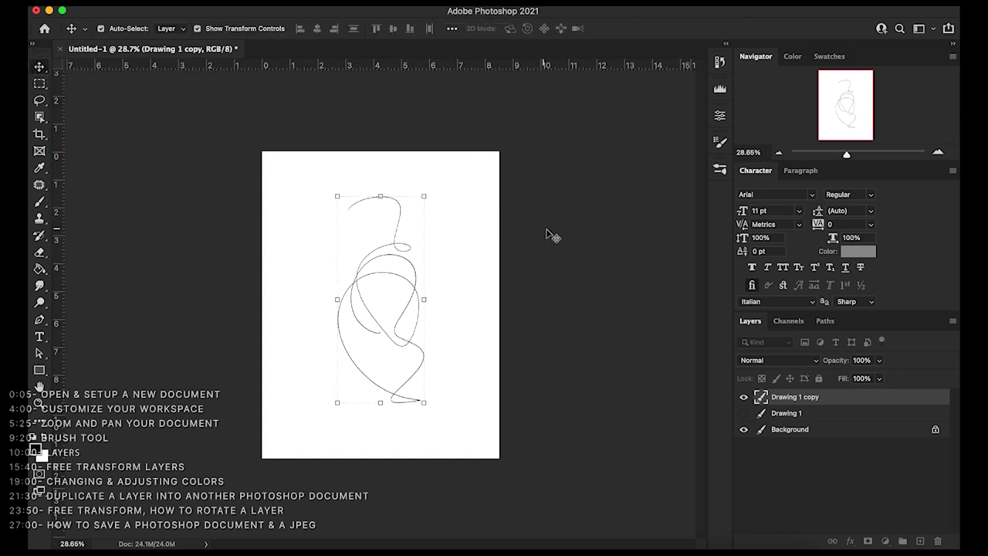
{"action": "left_click", "coordinate": [509, 298]}
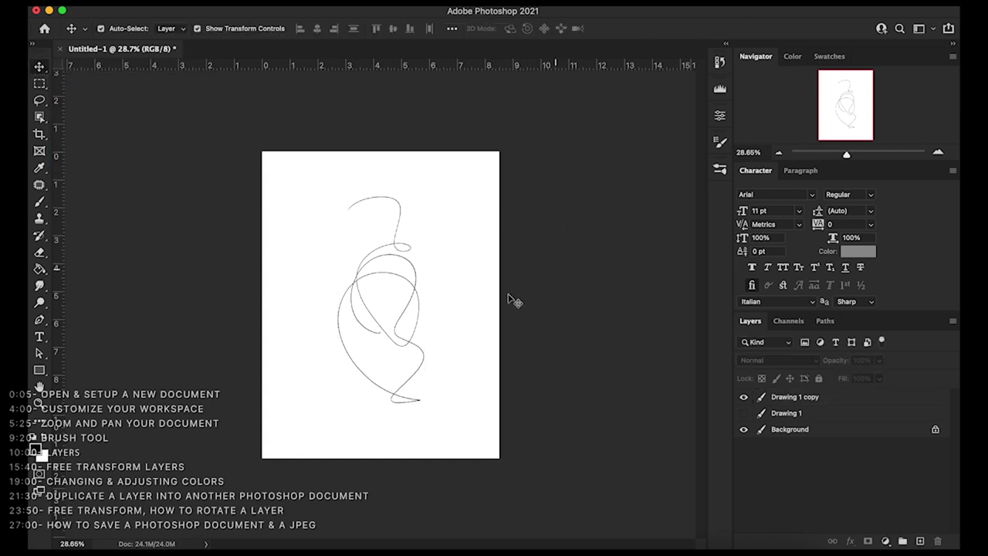
{"action": "left_click", "coordinate": [743, 413]}
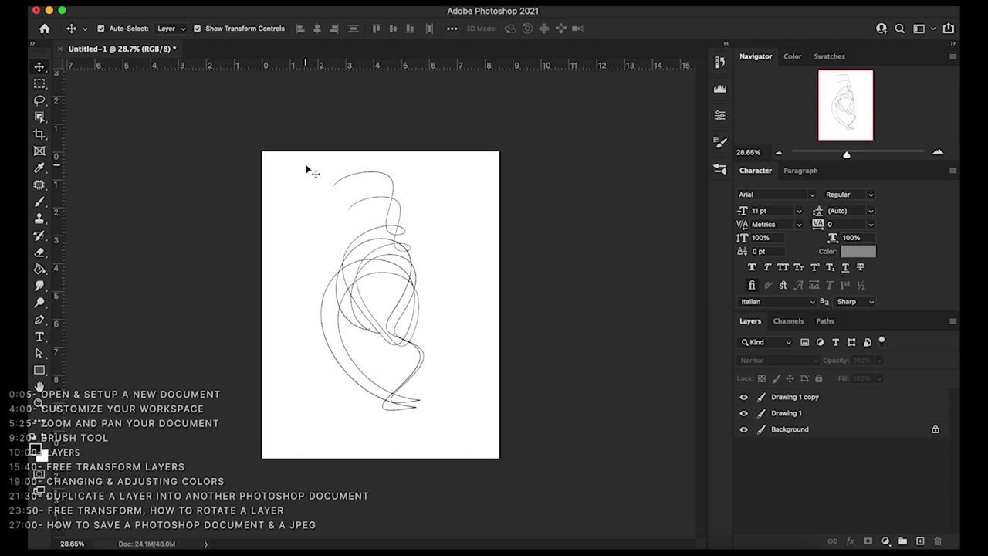
Step: Hide both the Drawing 1 and Drawing 1 copy layers so only the white Background shows
{"action": "left_click_drag", "start_coordinate": [844, 154], "coordinate": [848, 155]}
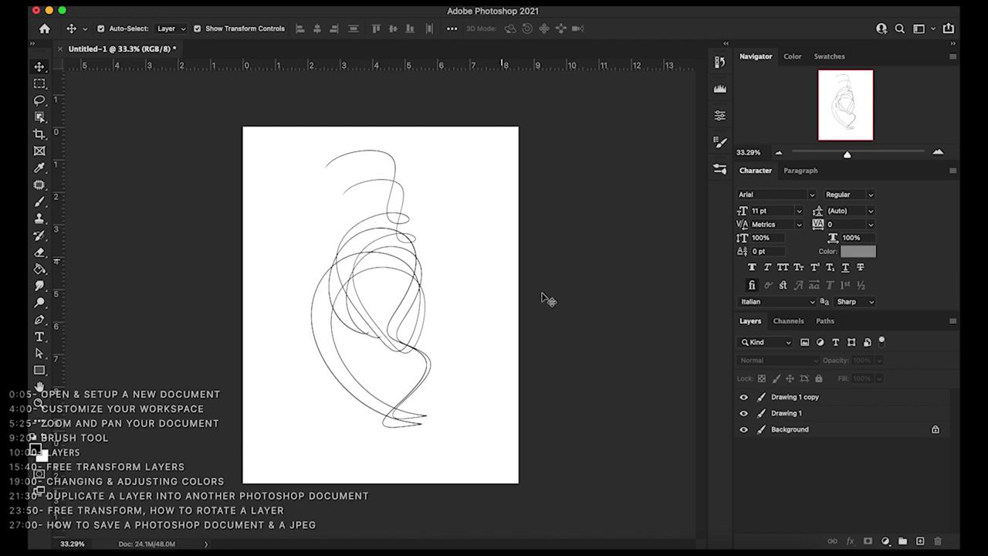
{"action": "left_click", "coordinate": [741, 415]}
{"action": "left_click", "coordinate": [743, 397]}
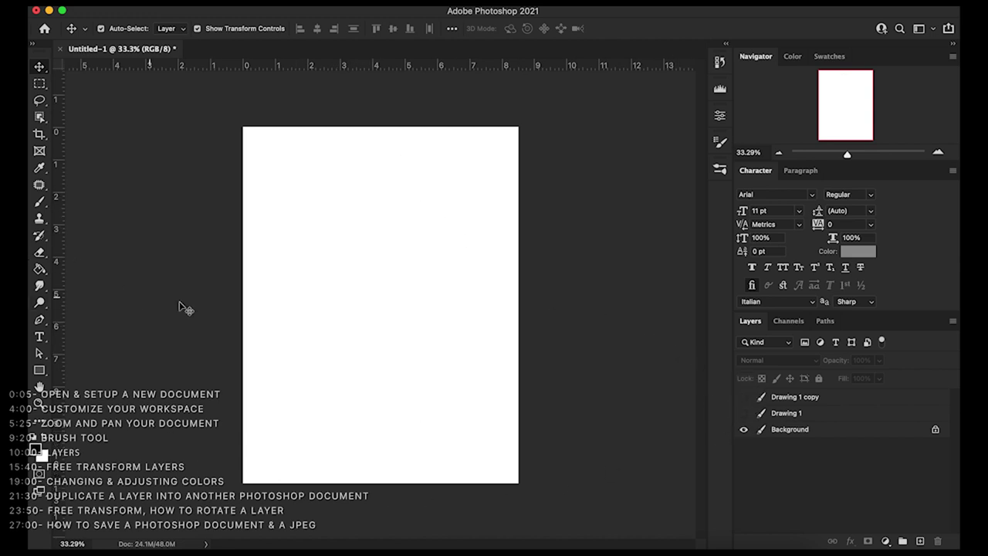
Step: Add a new layer above Drawing 1 copy and name it "Drawing 2"
{"action": "left_click", "coordinate": [803, 398]}
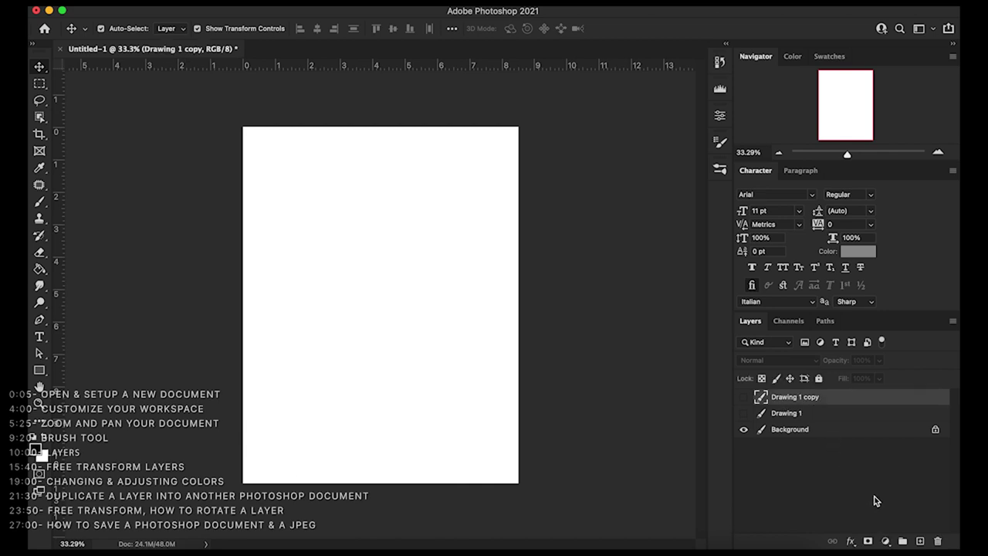
{"action": "left_click", "coordinate": [920, 541]}
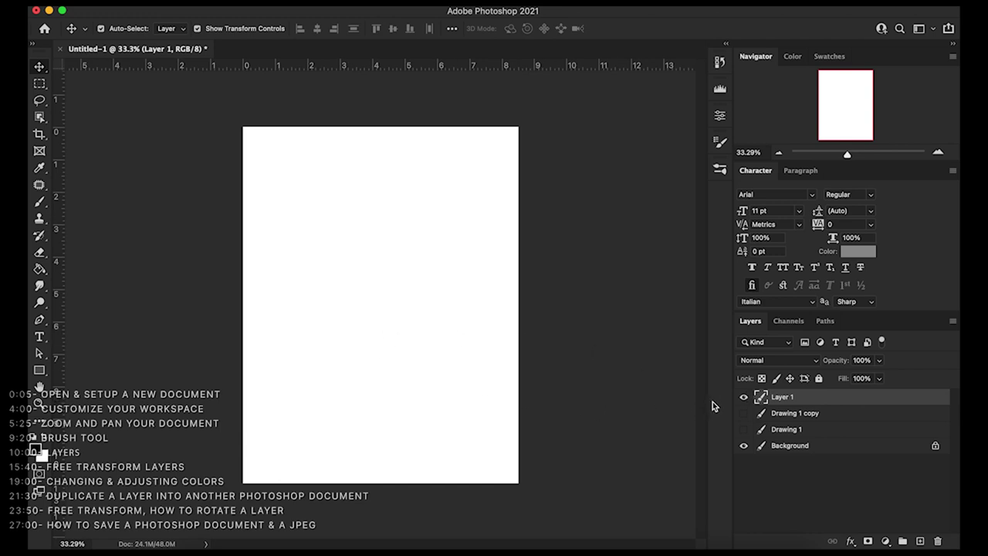
{"action": "double_click", "coordinate": [781, 398]}
{"action": "type", "text": "Drawing 2"}
{"action": "key", "text": "Return"}
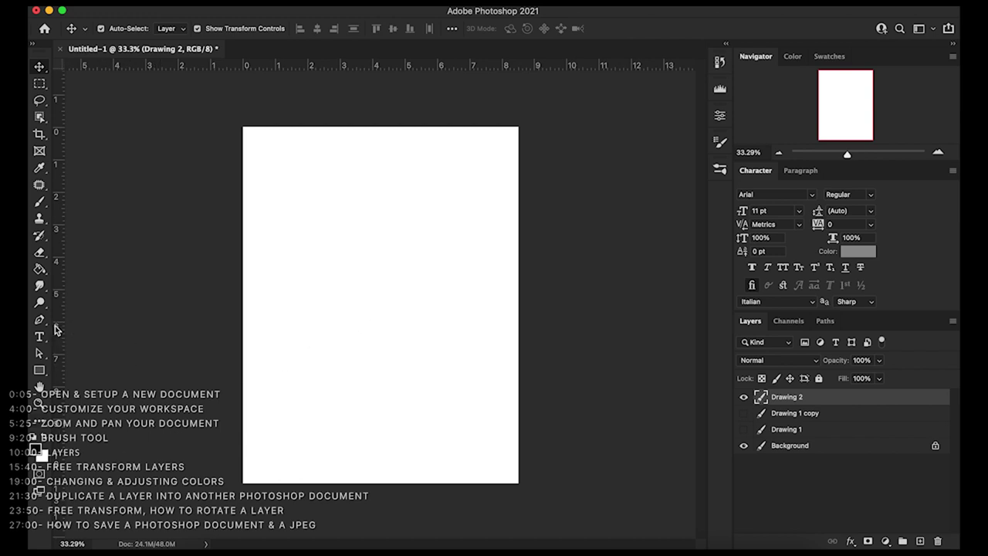
Step: Paint a black zigzag stroke about 3.5 inches wide near the middle of the page with the Brush tool
{"action": "left_click", "coordinate": [43, 203]}
{"action": "mouse_move", "coordinate": [306, 274]}
{"action": "left_mouse_down"}
{"action": "mouse_move", "coordinate": [368, 219]}
{"action": "mouse_move", "coordinate": [373, 265]}
{"action": "mouse_move", "coordinate": [421, 323]}
{"action": "left_mouse_up"}
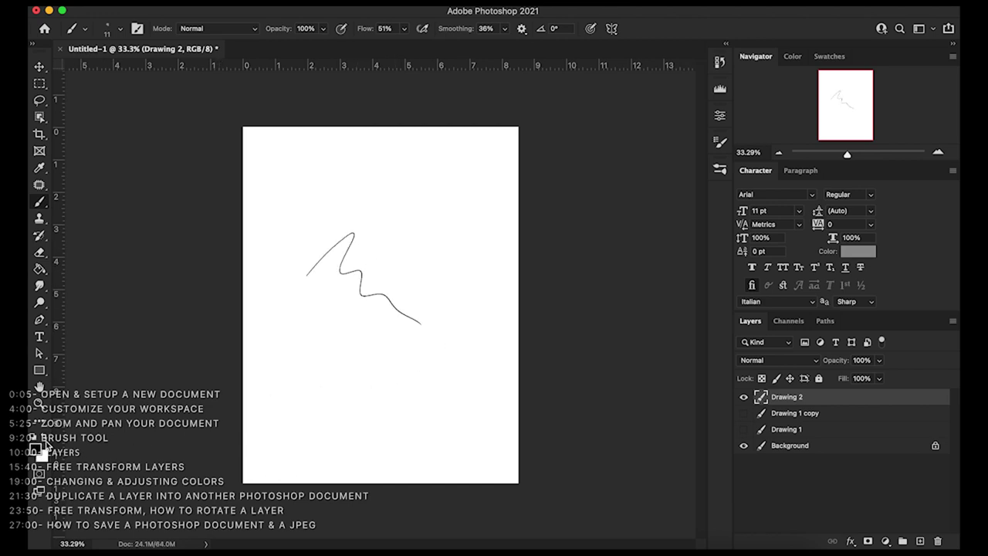
Step: Swap the foreground and background colors back and forth, ending with white as the foreground color
{"action": "left_click", "coordinate": [44, 441]}
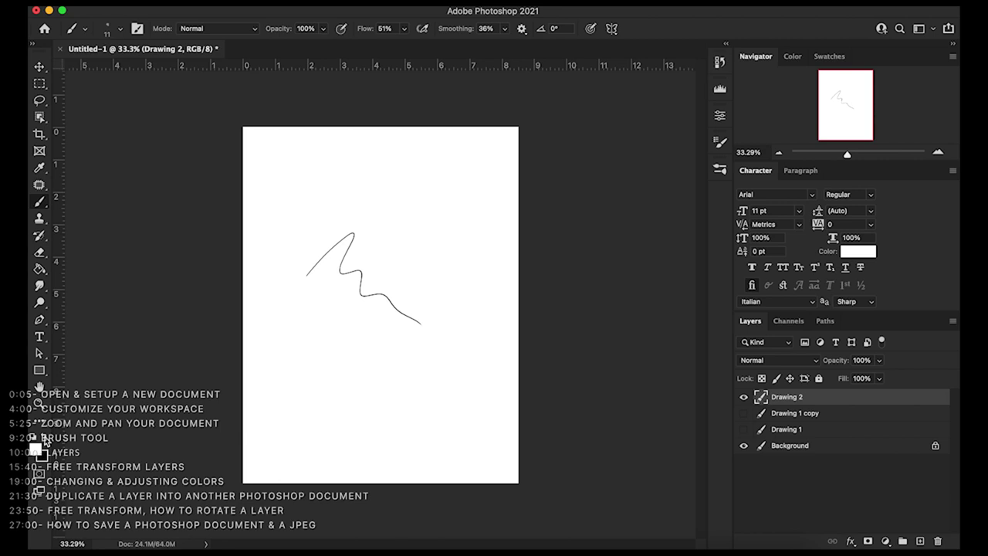
{"action": "left_click", "coordinate": [44, 440]}
{"action": "left_click", "coordinate": [44, 440]}
{"action": "left_click", "coordinate": [44, 440]}
{"action": "left_click", "coordinate": [45, 439]}
{"action": "left_click", "coordinate": [45, 439]}
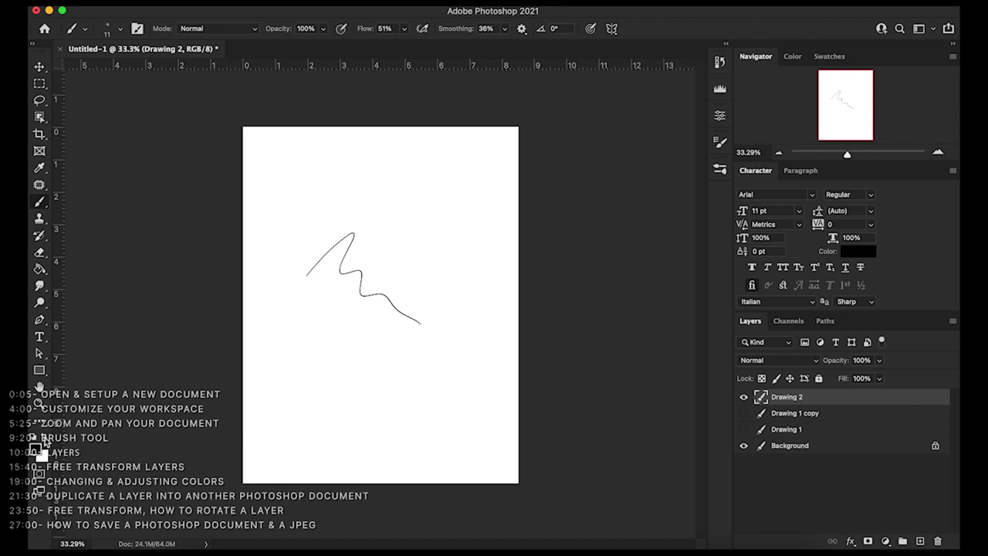
{"action": "left_click", "coordinate": [45, 440]}
Step: Open the foreground color for editing and pick a dark red, #af2b2b, in the Color Picker
{"action": "left_click", "coordinate": [35, 450]}
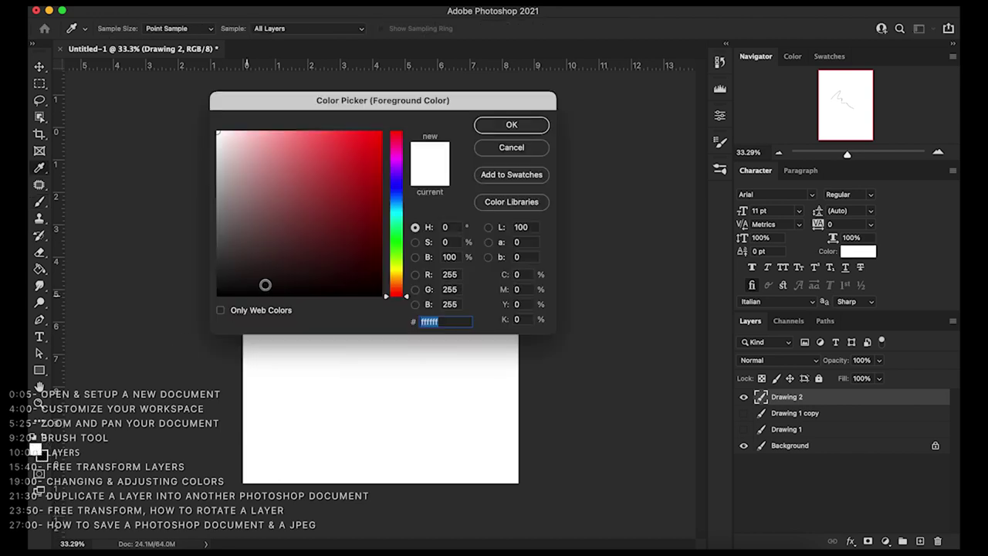
{"action": "left_click", "coordinate": [510, 149]}
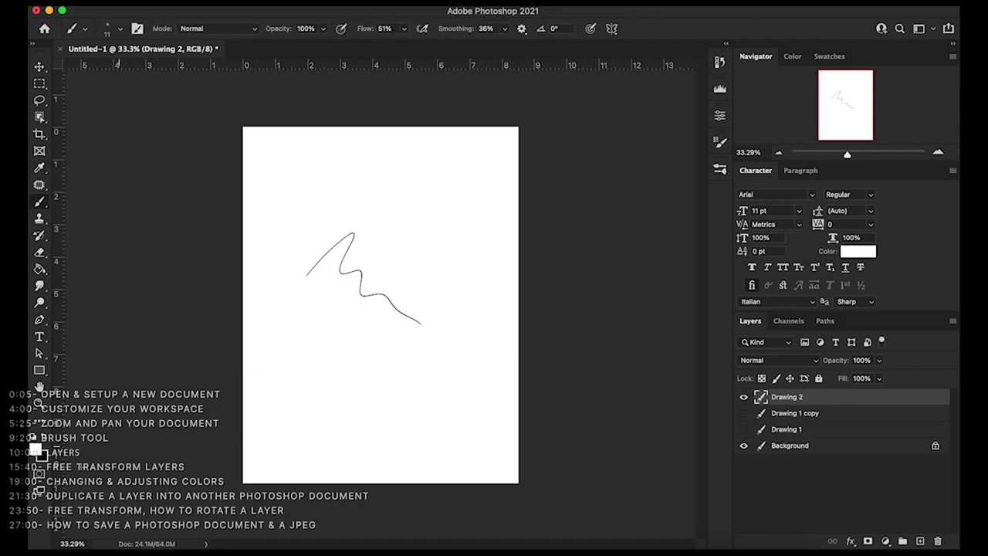
{"action": "left_click", "coordinate": [35, 447]}
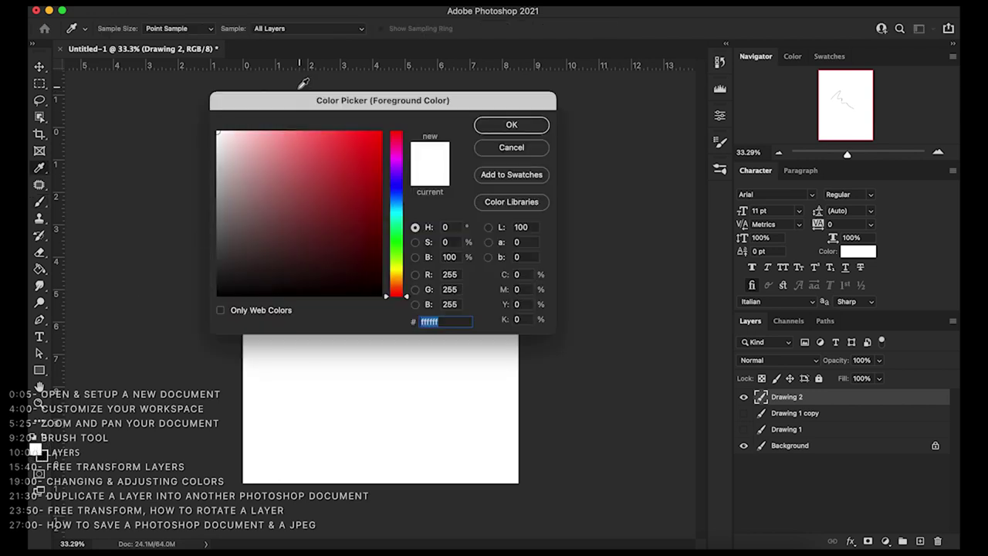
{"action": "left_click_drag", "start_coordinate": [299, 100], "coordinate": [264, 89]}
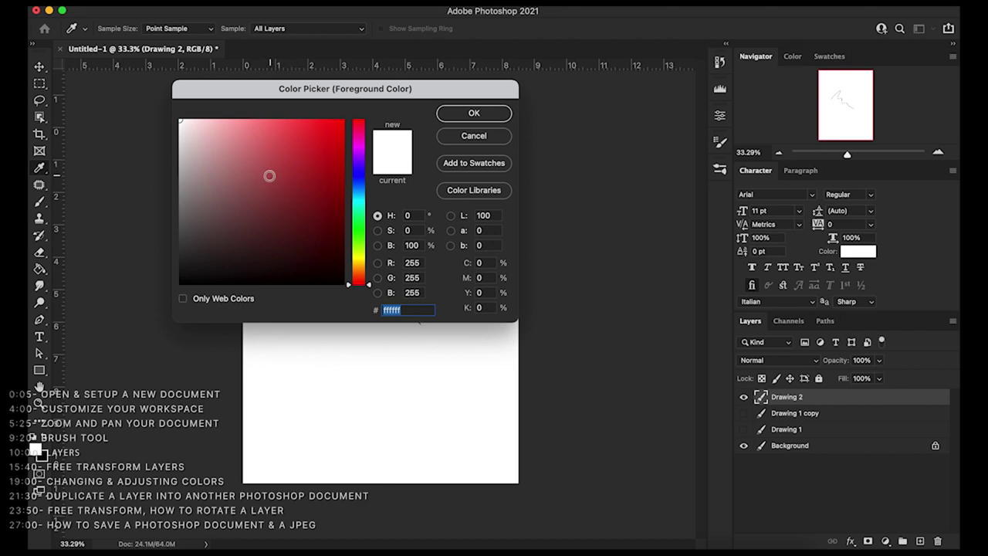
{"action": "left_click", "coordinate": [279, 163]}
{"action": "left_click_drag", "start_coordinate": [279, 163], "coordinate": [304, 170]}
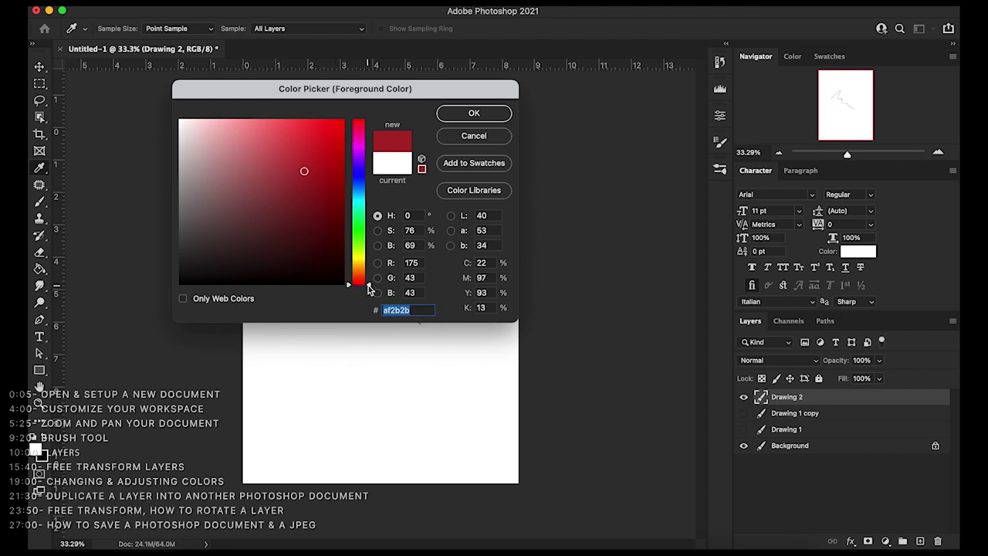
Step: Try a yellow hue, return to red, and sample bright red, pink, gray and dark brown shades in the Color Picker
{"action": "left_click_drag", "start_coordinate": [368, 288], "coordinate": [371, 262]}
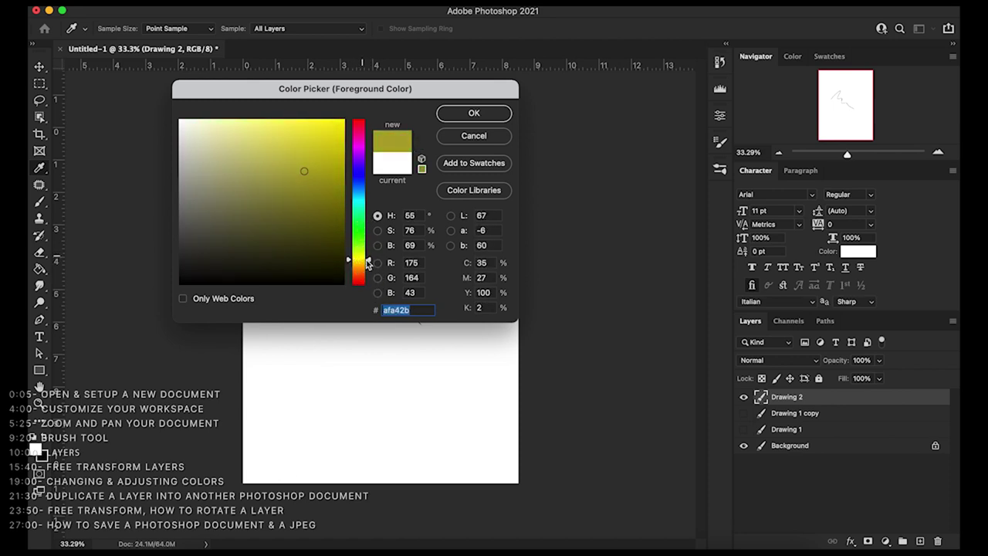
{"action": "left_click_drag", "start_coordinate": [368, 260], "coordinate": [371, 285]}
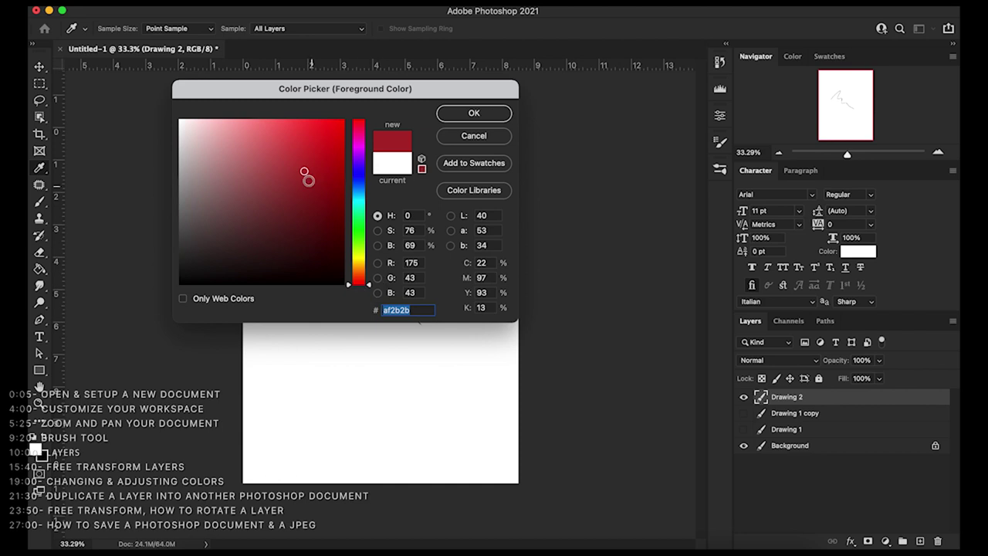
{"action": "mouse_move", "coordinate": [302, 170]}
{"action": "left_mouse_down"}
{"action": "mouse_move", "coordinate": [156, 95]}
{"action": "mouse_move", "coordinate": [355, 93]}
{"action": "left_mouse_up"}
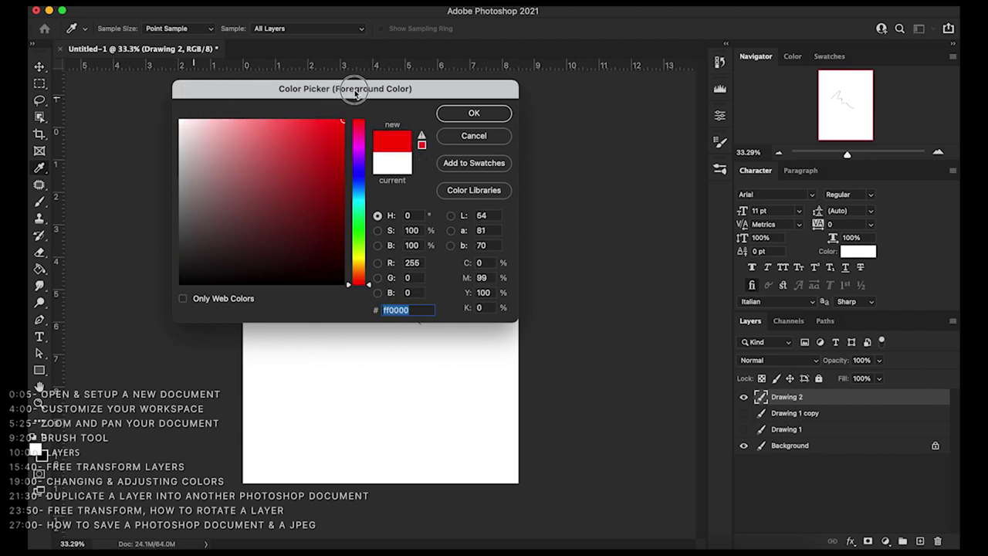
{"action": "mouse_move", "coordinate": [355, 92]}
{"action": "left_mouse_down"}
{"action": "mouse_move", "coordinate": [216, 102]}
{"action": "mouse_move", "coordinate": [205, 132]}
{"action": "mouse_move", "coordinate": [257, 110]}
{"action": "left_mouse_up"}
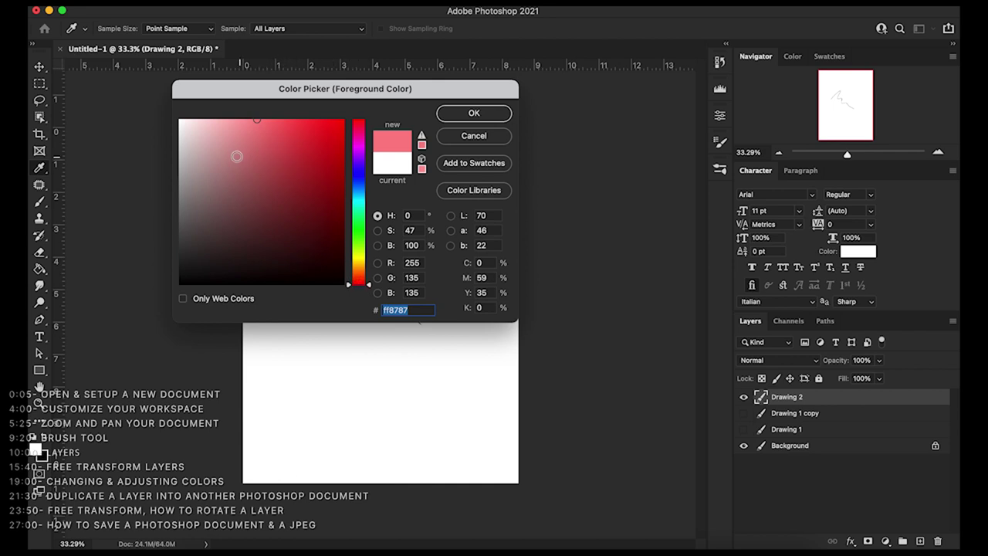
{"action": "mouse_move", "coordinate": [257, 124]}
{"action": "left_mouse_down"}
{"action": "mouse_move", "coordinate": [214, 150]}
{"action": "mouse_move", "coordinate": [180, 187]}
{"action": "mouse_move", "coordinate": [179, 207]}
{"action": "mouse_move", "coordinate": [186, 201]}
{"action": "left_mouse_up"}
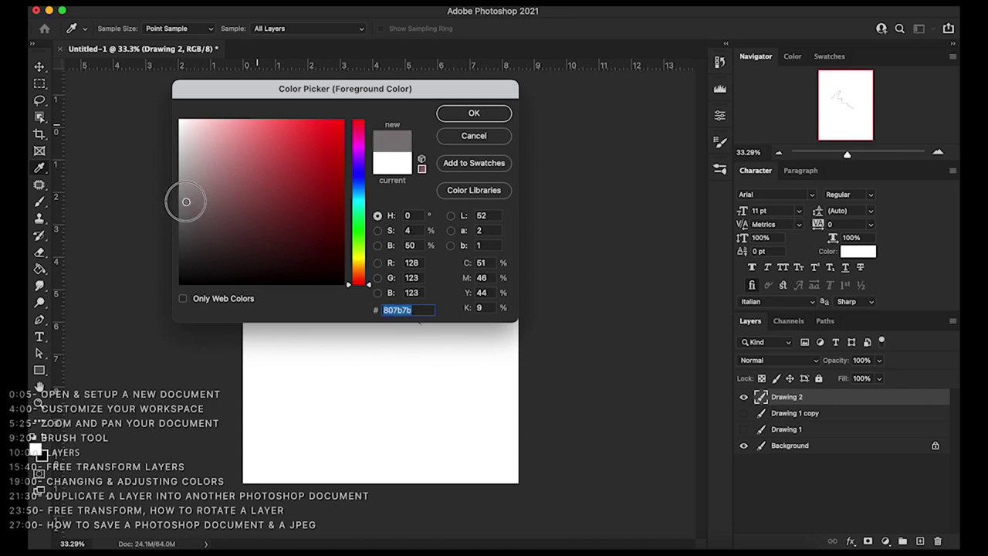
{"action": "mouse_move", "coordinate": [186, 201]}
{"action": "left_mouse_down"}
{"action": "mouse_move", "coordinate": [178, 294]}
{"action": "mouse_move", "coordinate": [194, 282]}
{"action": "mouse_move", "coordinate": [177, 279]}
{"action": "mouse_move", "coordinate": [210, 244]}
{"action": "mouse_move", "coordinate": [276, 227]}
{"action": "mouse_move", "coordinate": [330, 259]}
{"action": "mouse_move", "coordinate": [334, 240]}
{"action": "mouse_move", "coordinate": [284, 195]}
{"action": "mouse_move", "coordinate": [223, 183]}
{"action": "mouse_move", "coordinate": [293, 157]}
{"action": "mouse_move", "coordinate": [311, 234]}
{"action": "mouse_move", "coordinate": [271, 230]}
{"action": "left_mouse_up"}
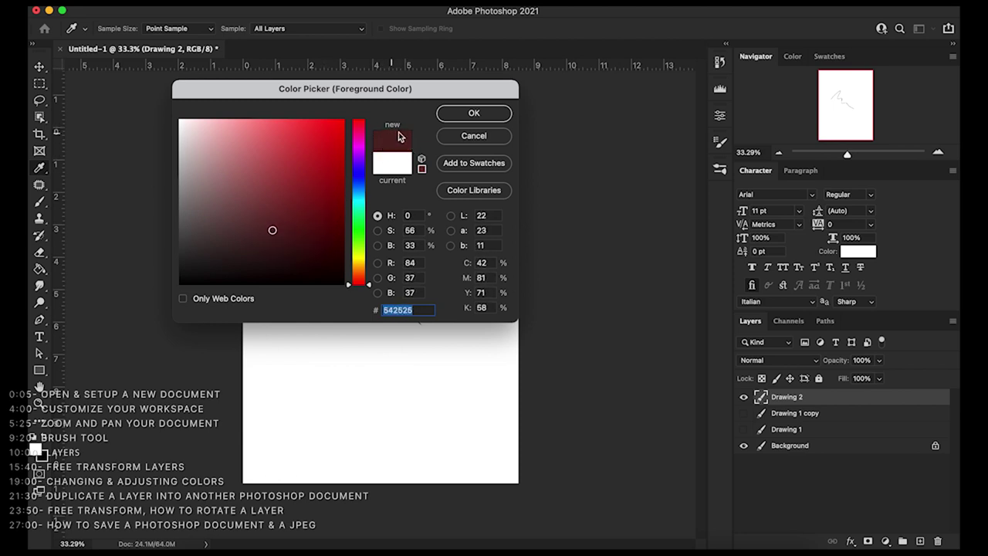
Step: Set the foreground color to a bright cyan, #16c9de, by adjusting the shade and hue
{"action": "mouse_move", "coordinate": [278, 228]}
{"action": "left_mouse_down"}
{"action": "mouse_move", "coordinate": [296, 216]}
{"action": "mouse_move", "coordinate": [321, 161]}
{"action": "mouse_move", "coordinate": [278, 147]}
{"action": "mouse_move", "coordinate": [205, 188]}
{"action": "mouse_move", "coordinate": [274, 167]}
{"action": "mouse_move", "coordinate": [314, 233]}
{"action": "mouse_move", "coordinate": [333, 178]}
{"action": "mouse_move", "coordinate": [282, 160]}
{"action": "mouse_move", "coordinate": [255, 190]}
{"action": "mouse_move", "coordinate": [283, 177]}
{"action": "mouse_move", "coordinate": [299, 209]}
{"action": "left_mouse_up"}
{"action": "left_click", "coordinate": [281, 173]}
{"action": "mouse_move", "coordinate": [230, 229]}
{"action": "left_mouse_down"}
{"action": "mouse_move", "coordinate": [269, 144]}
{"action": "mouse_move", "coordinate": [237, 167]}
{"action": "mouse_move", "coordinate": [301, 199]}
{"action": "mouse_move", "coordinate": [322, 166]}
{"action": "left_mouse_up"}
{"action": "left_click_drag", "start_coordinate": [358, 284], "coordinate": [347, 201]}
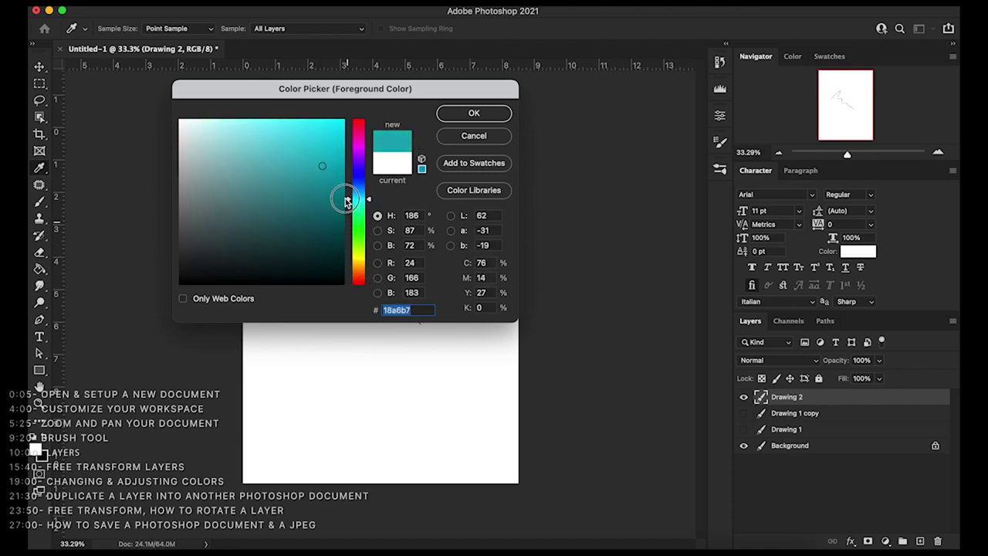
{"action": "left_click_drag", "start_coordinate": [309, 165], "coordinate": [325, 142]}
{"action": "left_click", "coordinate": [474, 112]}
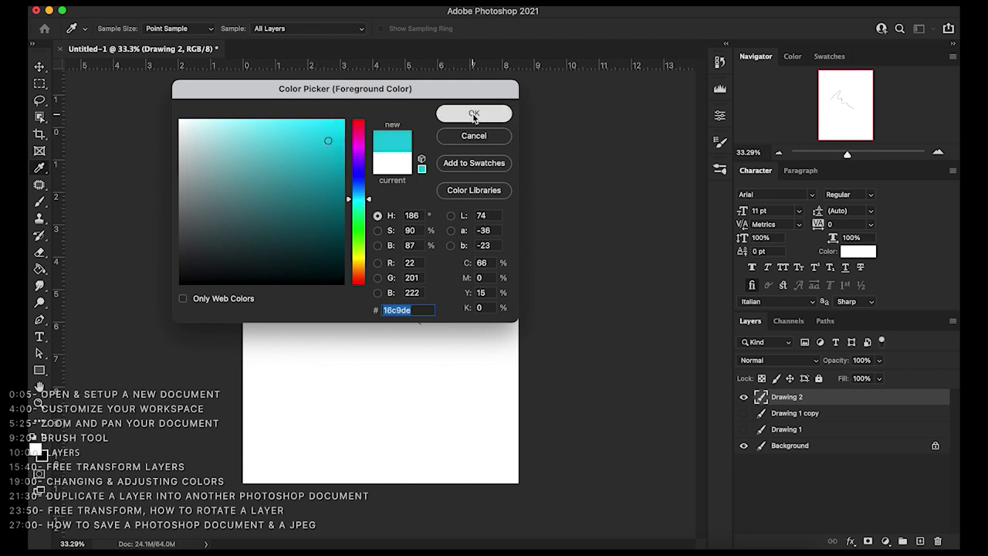
Step: Scribble over the zigzag on Drawing 2 in cyan, and add looping black strokes after swapping the foreground and background colors
{"action": "mouse_move", "coordinate": [334, 338]}
{"action": "left_mouse_down"}
{"action": "mouse_move", "coordinate": [394, 238]}
{"action": "mouse_move", "coordinate": [446, 280]}
{"action": "mouse_move", "coordinate": [410, 308]}
{"action": "mouse_move", "coordinate": [373, 235]}
{"action": "mouse_move", "coordinate": [355, 235]}
{"action": "mouse_move", "coordinate": [352, 220]}
{"action": "mouse_move", "coordinate": [378, 239]}
{"action": "left_mouse_up"}
{"action": "left_click", "coordinate": [46, 438]}
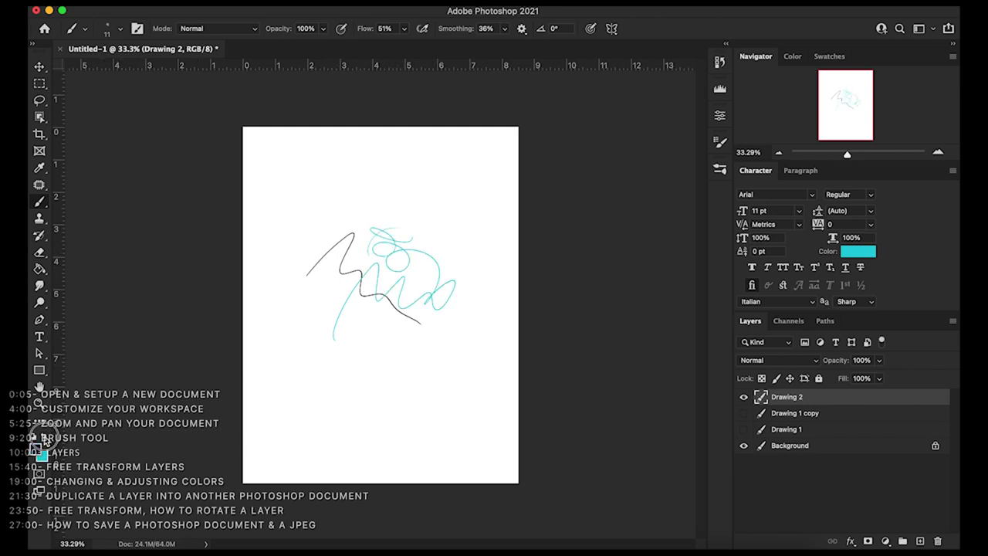
{"action": "mouse_move", "coordinate": [411, 267]}
{"action": "left_mouse_down"}
{"action": "mouse_move", "coordinate": [418, 193]}
{"action": "mouse_move", "coordinate": [396, 202]}
{"action": "mouse_move", "coordinate": [362, 188]}
{"action": "mouse_move", "coordinate": [300, 228]}
{"action": "mouse_move", "coordinate": [395, 198]}
{"action": "left_mouse_up"}
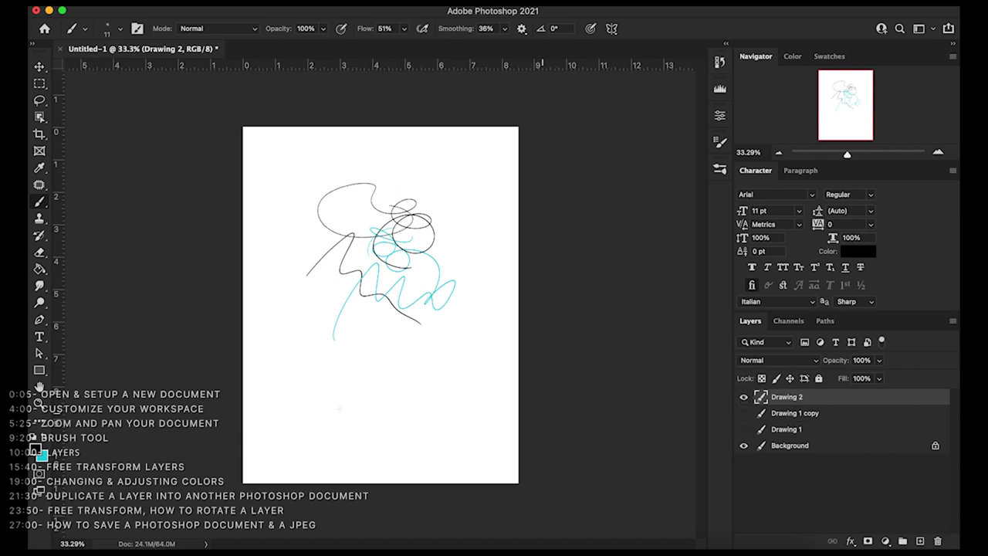
Step: Switch to the Move tool and toggle the Drawing 2 layer's visibility off and back on
{"action": "left_click", "coordinate": [40, 70]}
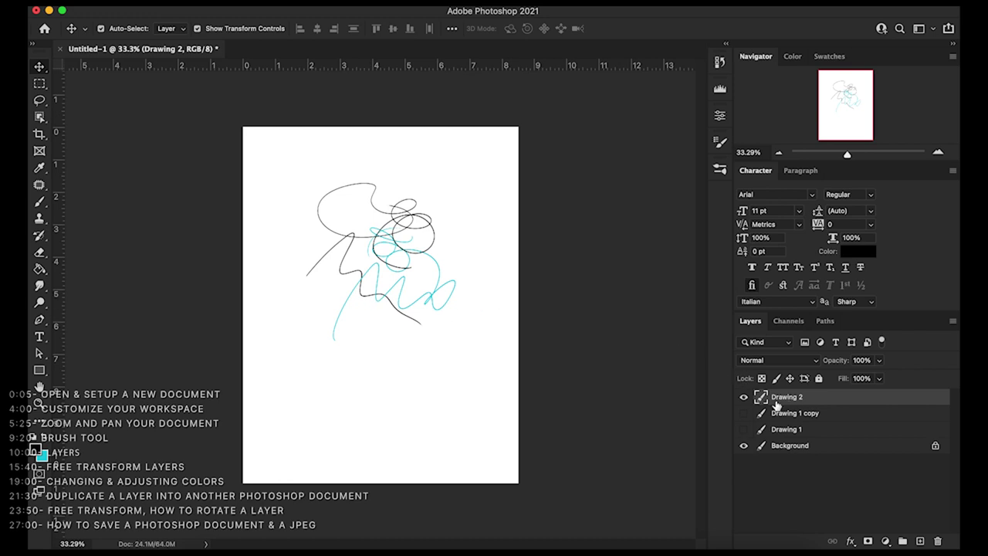
{"action": "left_click", "coordinate": [743, 398]}
{"action": "left_click", "coordinate": [743, 399]}
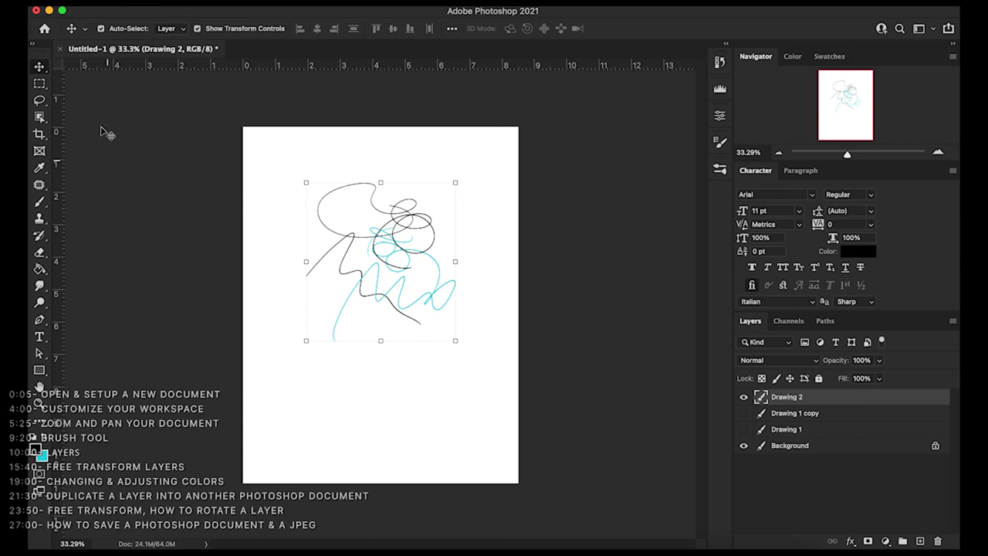
Step: Create a new document from the HDTV 1080p preset, 1920 x 1080 px at 72 ppi
{"action": "left_click", "coordinate": [131, 2]}
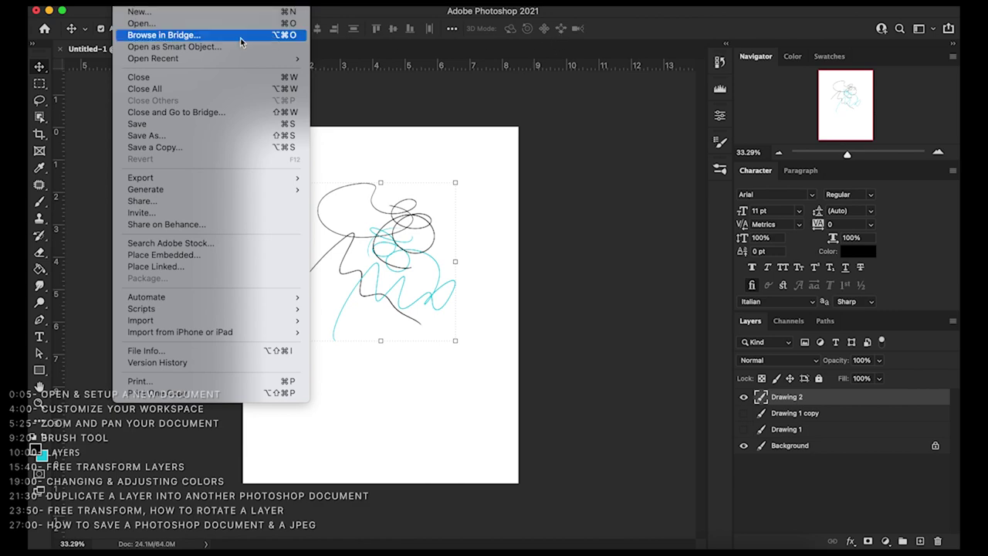
{"action": "left_click", "coordinate": [198, 17]}
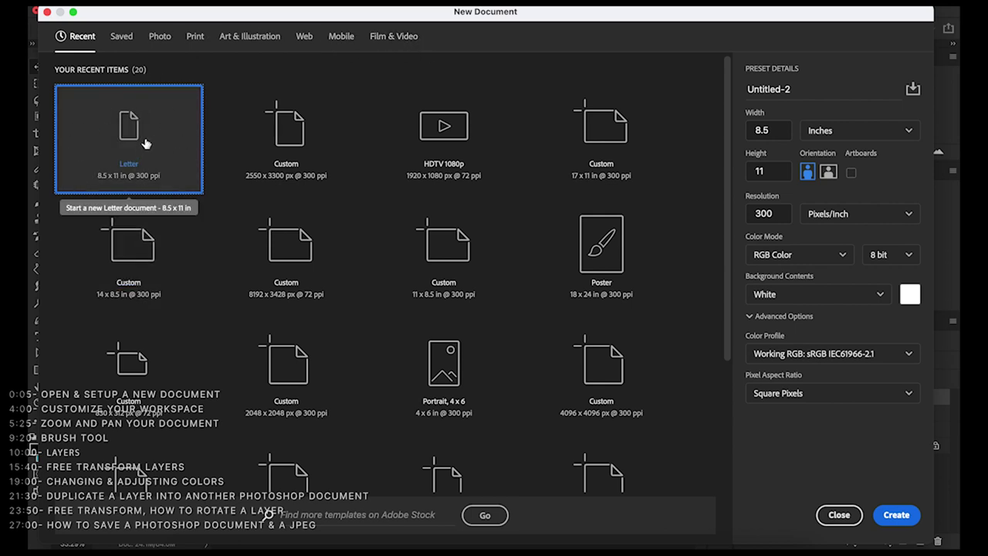
{"action": "left_click", "coordinate": [444, 127]}
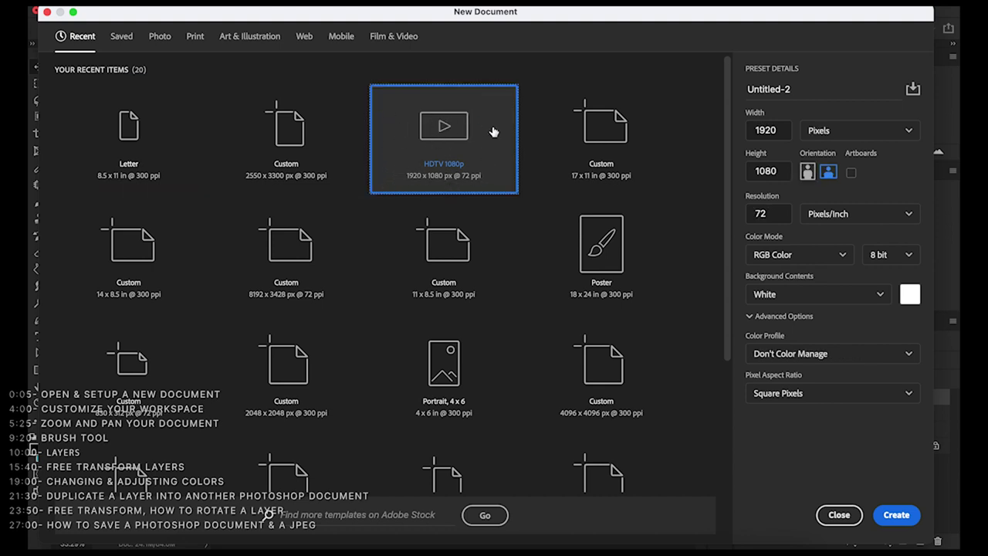
{"action": "left_click", "coordinate": [903, 522]}
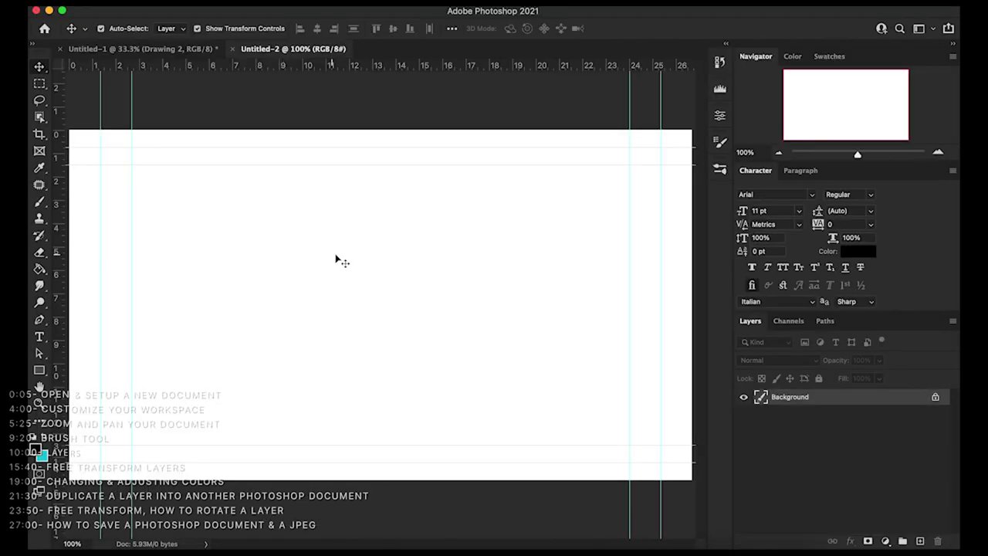
{"action": "left_click", "coordinate": [778, 152]}
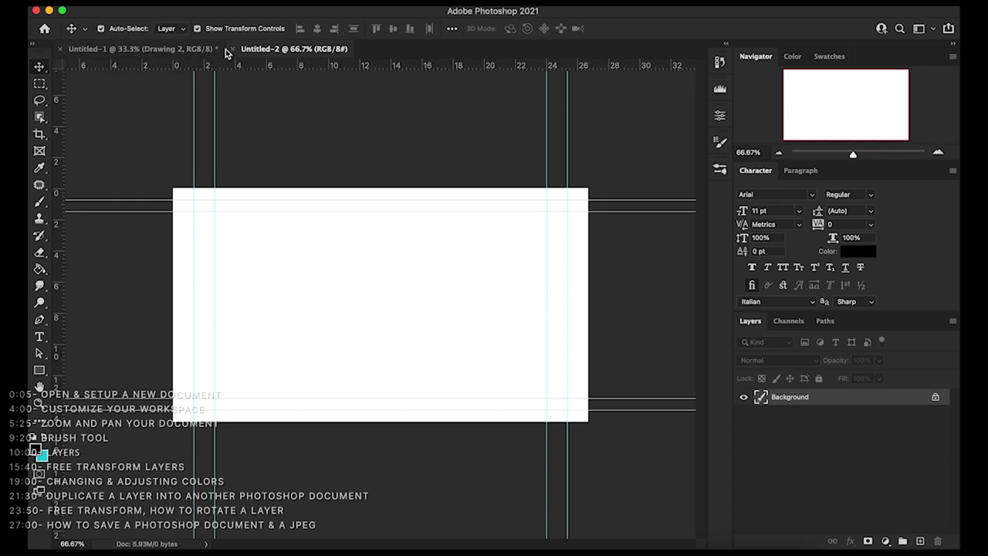
Step: Compare the two open documents, return to Untitled-1, and toggle its Drawing 2 layer off and back on
{"action": "left_click", "coordinate": [184, 51]}
{"action": "left_click", "coordinate": [255, 48]}
{"action": "left_click", "coordinate": [216, 49]}
{"action": "left_click", "coordinate": [255, 49]}
{"action": "left_click", "coordinate": [153, 51]}
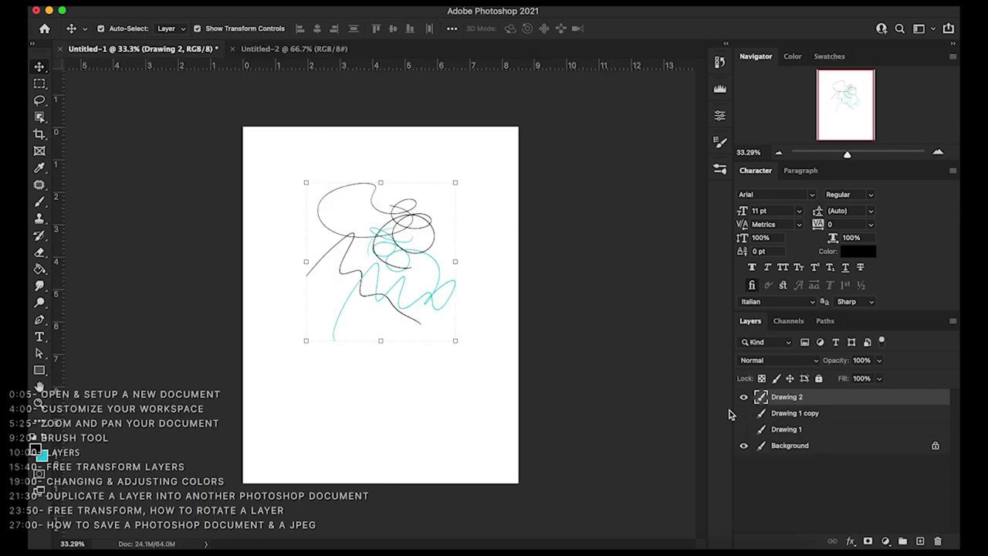
{"action": "left_click", "coordinate": [282, 50]}
{"action": "left_click", "coordinate": [123, 48]}
{"action": "left_click", "coordinate": [745, 398]}
{"action": "left_click", "coordinate": [745, 398]}
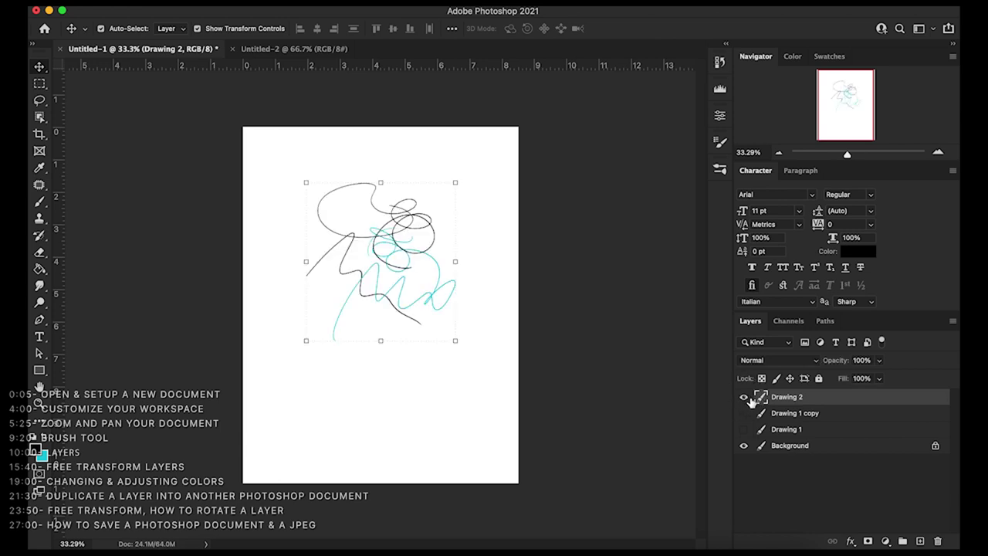
Step: Duplicate the Drawing 2 layer into the Untitled-2 document
{"action": "right_click", "coordinate": [799, 400]}
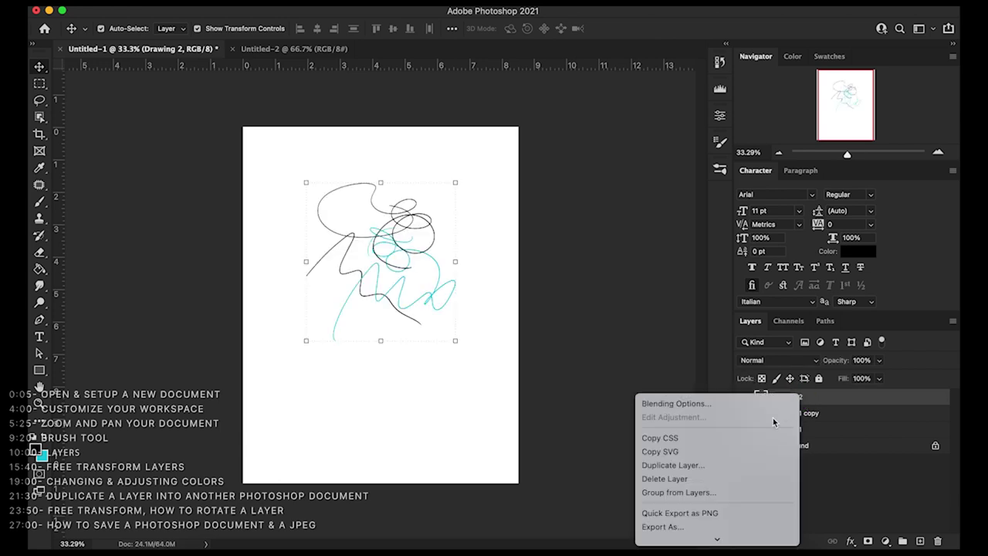
{"action": "left_click", "coordinate": [711, 465]}
{"action": "left_click_drag", "start_coordinate": [389, 175], "coordinate": [394, 151]}
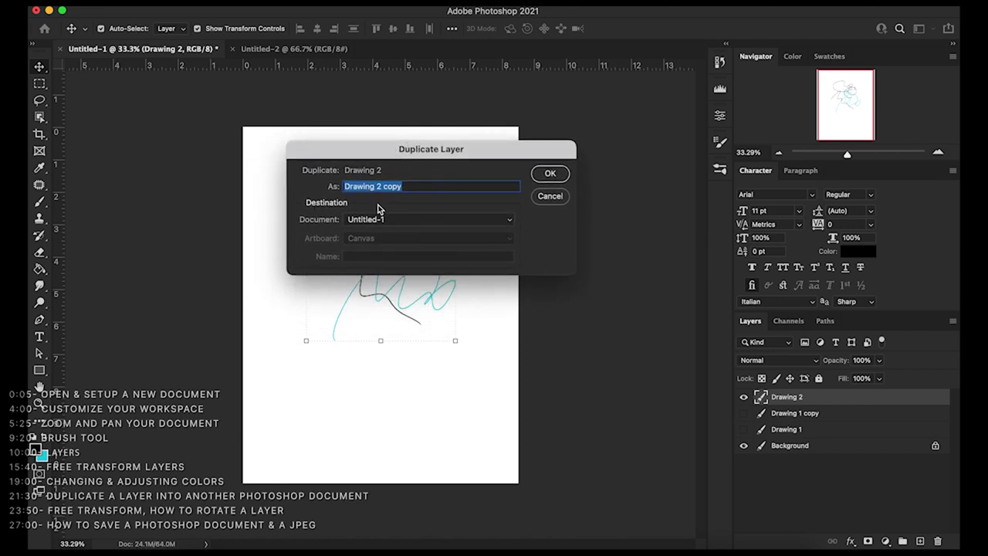
{"action": "left_click", "coordinate": [494, 219]}
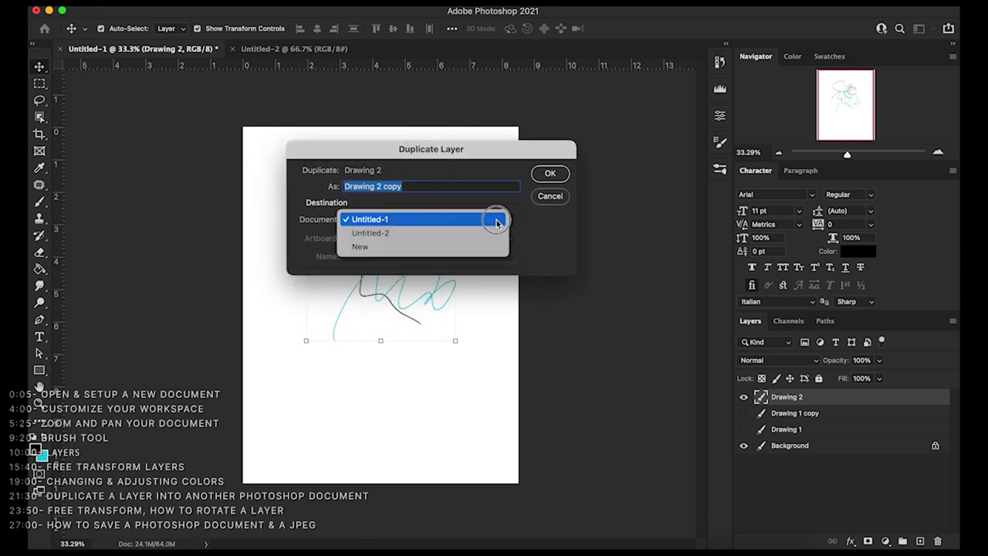
{"action": "left_click", "coordinate": [451, 246]}
{"action": "left_click", "coordinate": [434, 222]}
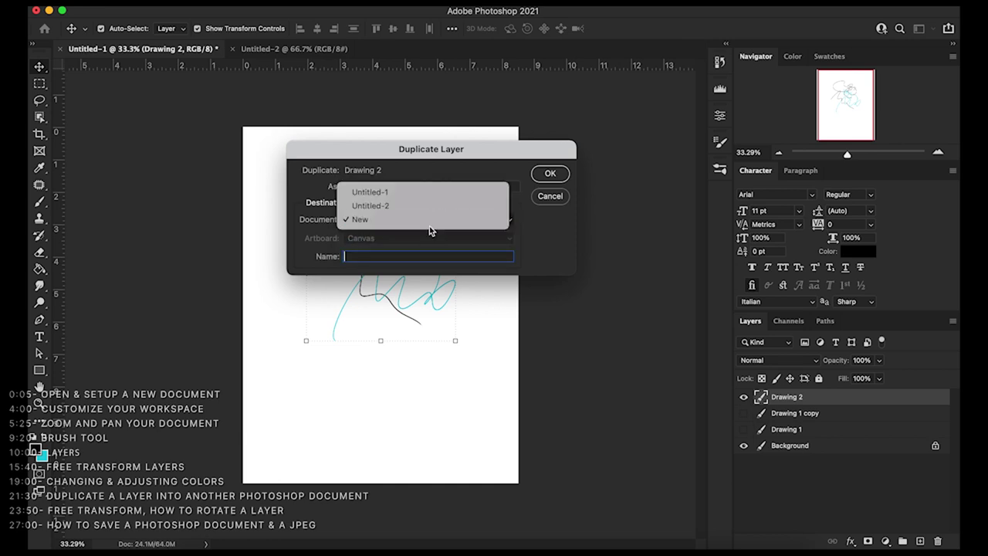
{"action": "left_click", "coordinate": [426, 205]}
{"action": "key", "text": "Return"}
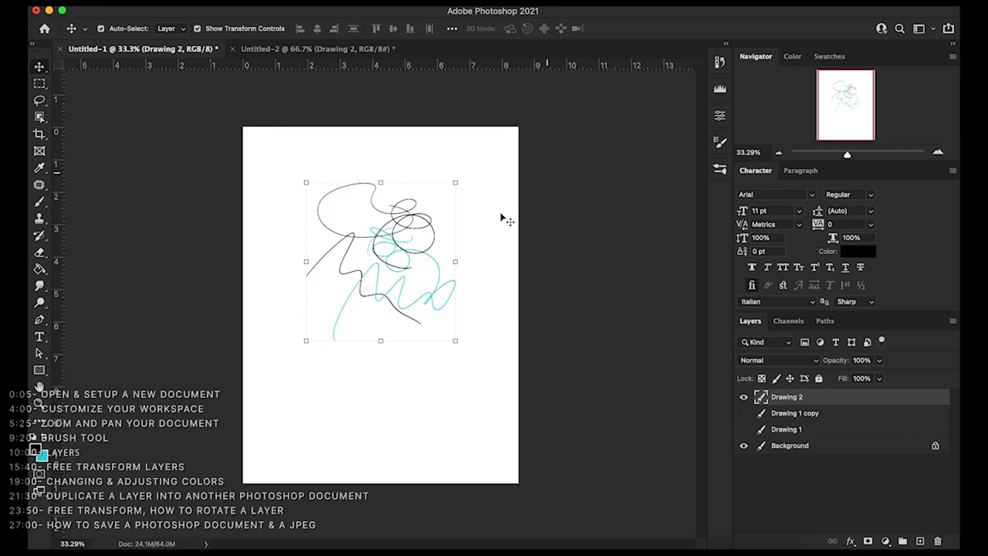
Step: Switch to Untitled-2 and move the Drawing 2 artwork up toward the middle of the canvas
{"action": "left_click", "coordinate": [315, 49]}
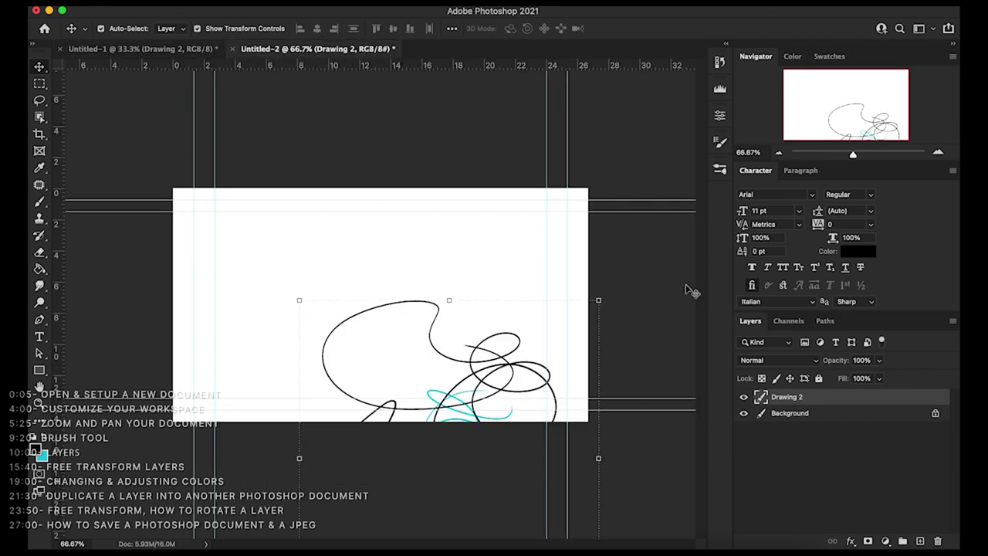
{"action": "left_click", "coordinate": [394, 299]}
{"action": "left_click_drag", "start_coordinate": [394, 299], "coordinate": [344, 211]}
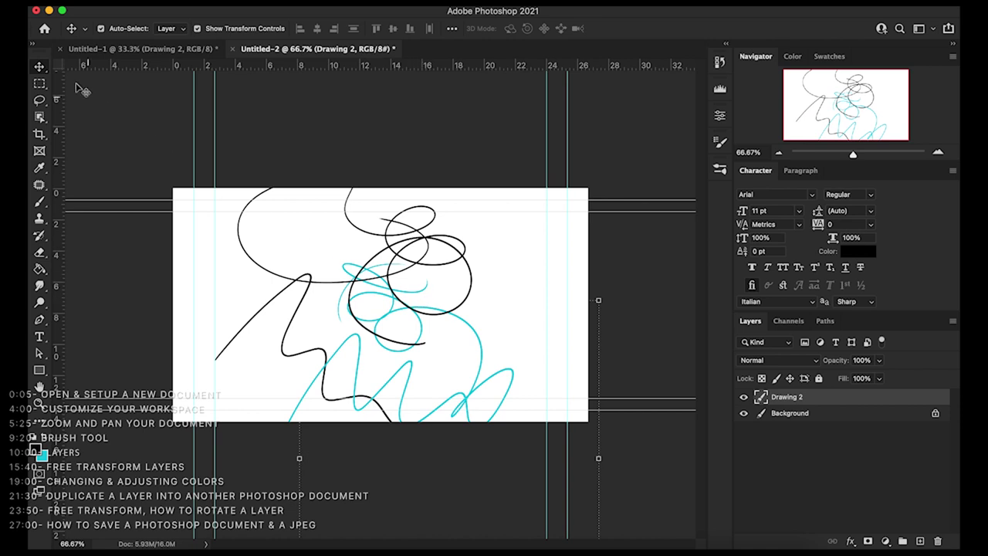
{"action": "mouse_move", "coordinate": [340, 286]}
{"action": "left_mouse_down"}
{"action": "mouse_move", "coordinate": [369, 248]}
{"action": "mouse_move", "coordinate": [374, 258]}
{"action": "left_mouse_up"}
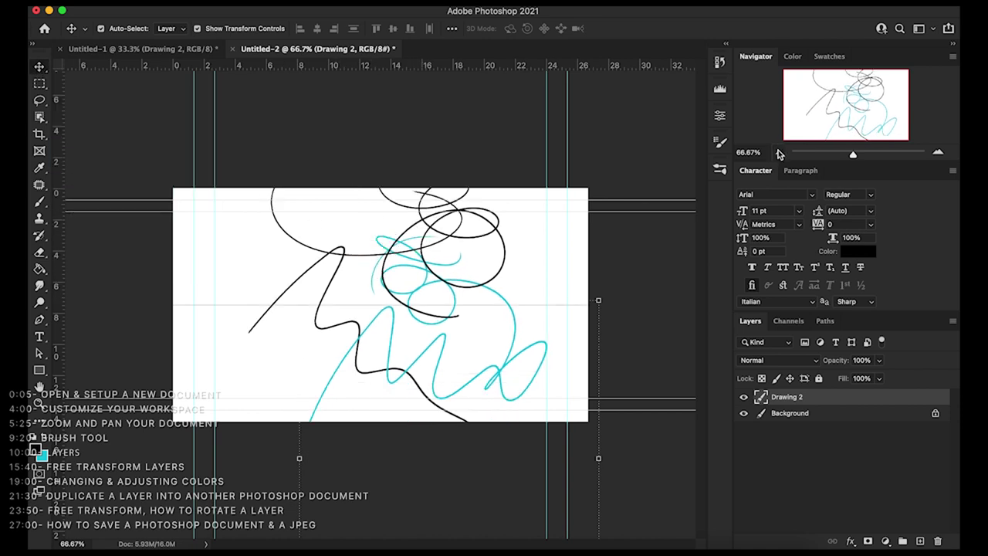
Step: Start a free transform on the Drawing 2 artwork and scale it down proportionally to about 63%
{"action": "left_click", "coordinate": [778, 152]}
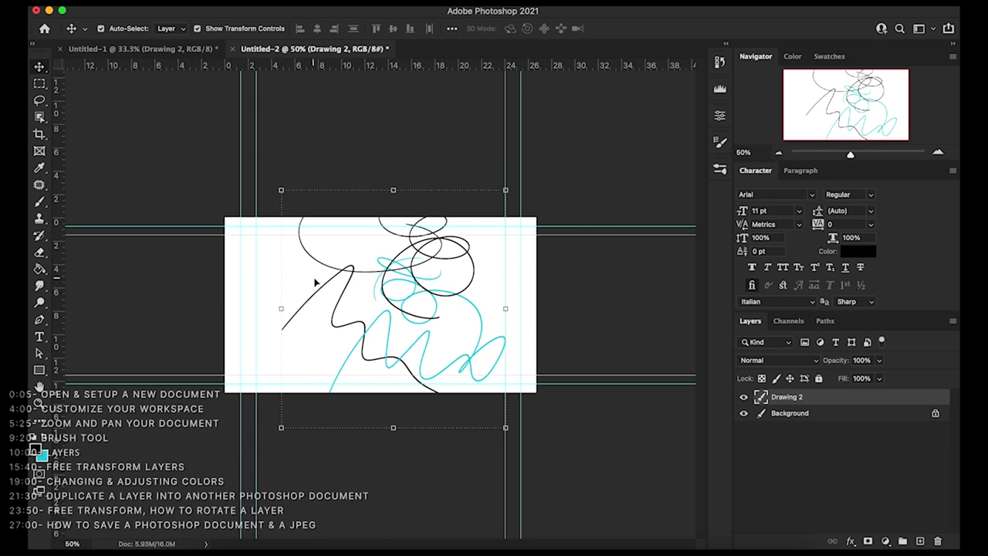
{"action": "left_click", "coordinate": [159, 8]}
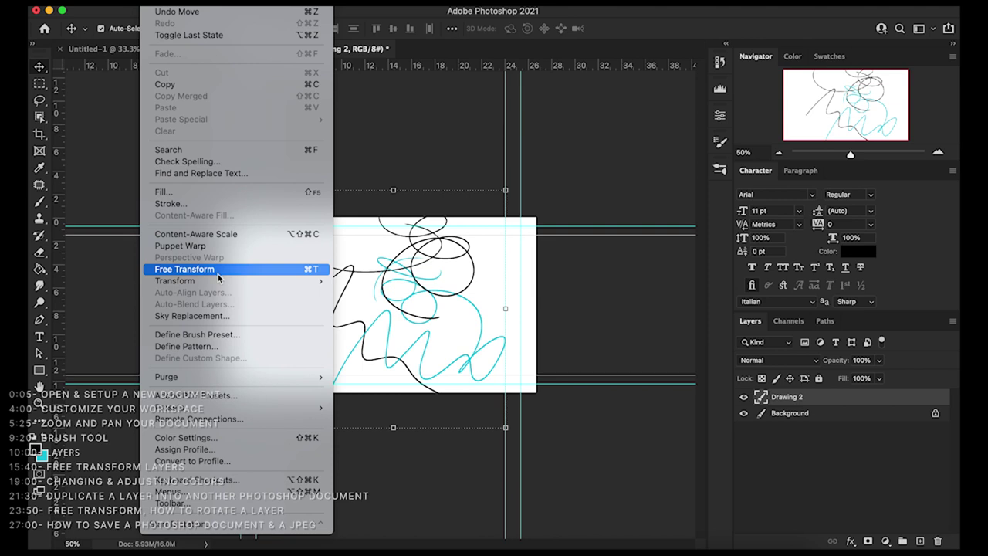
{"action": "mouse_move", "coordinate": [220, 284]}
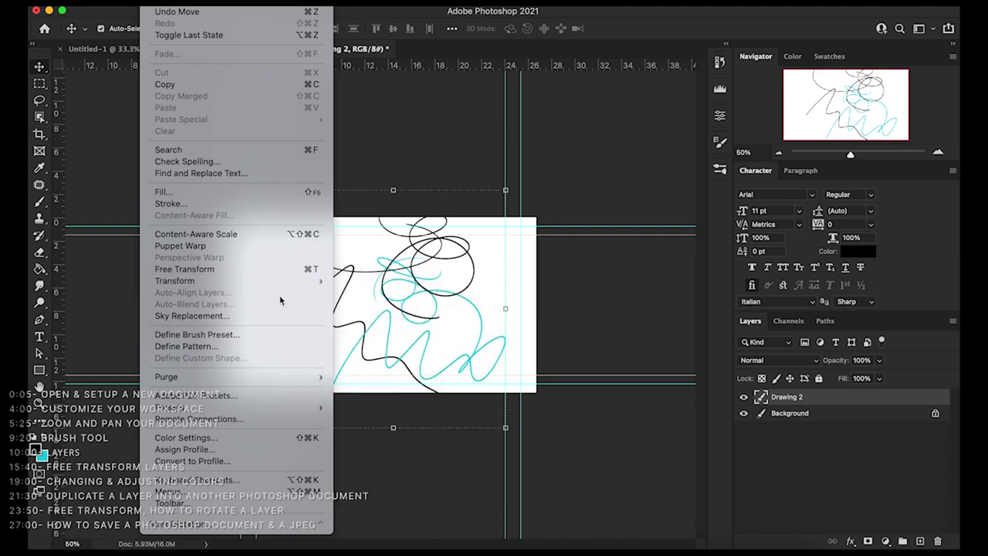
{"action": "left_click", "coordinate": [223, 272]}
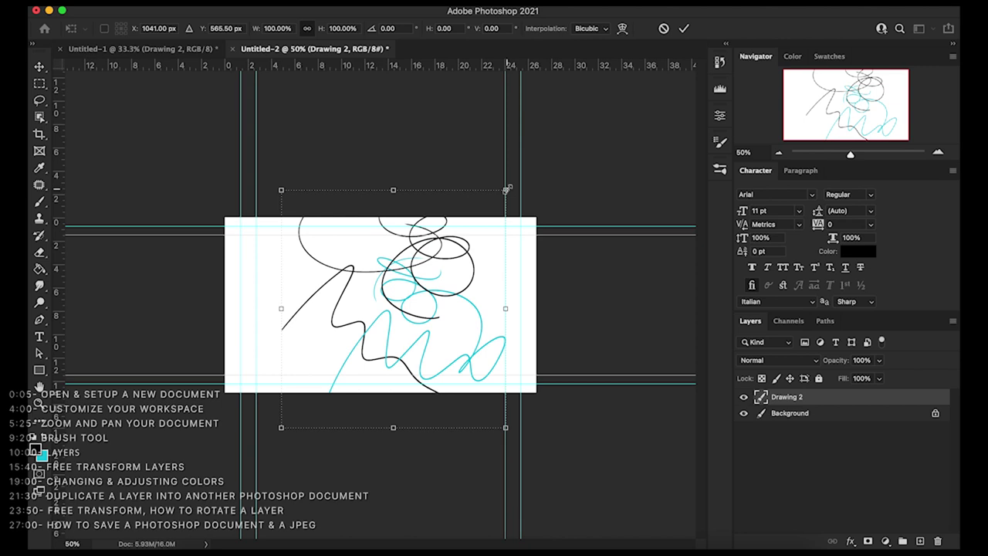
{"action": "left_click_drag", "start_coordinate": [506, 188], "coordinate": [382, 307]}
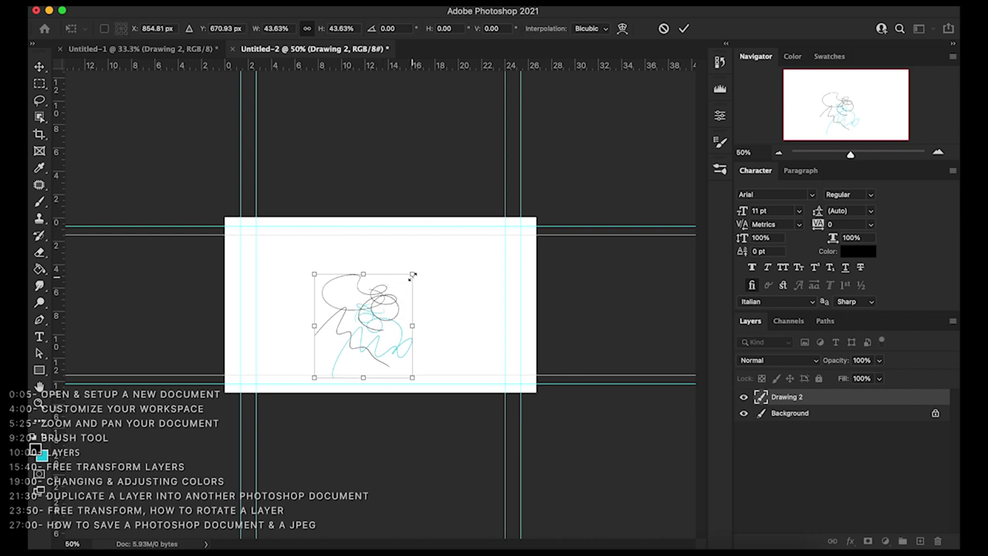
{"action": "left_click_drag", "start_coordinate": [413, 273], "coordinate": [464, 233]}
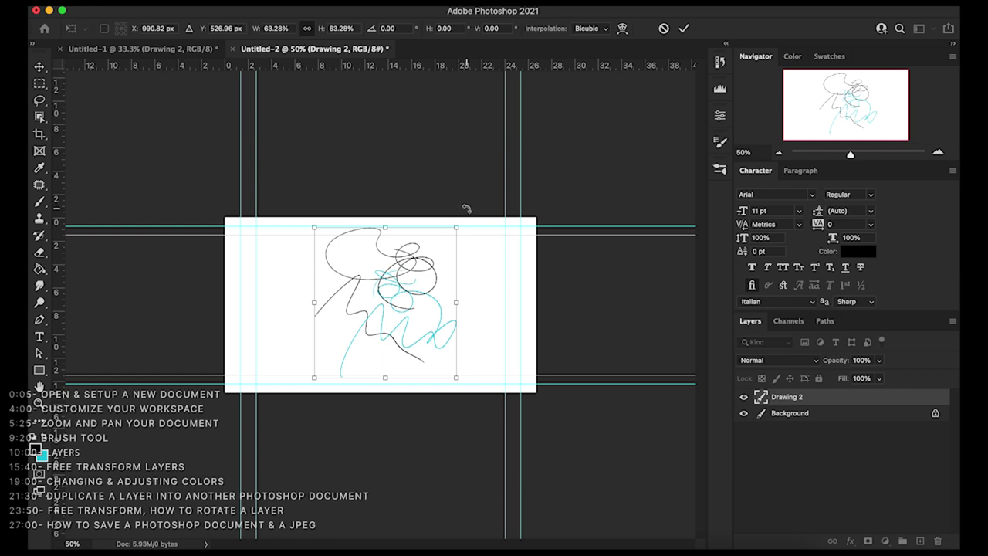
Step: Rotate the Drawing 2 artwork freehand both ways, set its rotation to exactly 90 degrees, and commit the transform
{"action": "mouse_move", "coordinate": [465, 207]}
{"action": "left_mouse_down"}
{"action": "mouse_move", "coordinate": [493, 274]}
{"action": "mouse_move", "coordinate": [465, 209]}
{"action": "mouse_move", "coordinate": [381, 176]}
{"action": "mouse_move", "coordinate": [298, 223]}
{"action": "mouse_move", "coordinate": [297, 319]}
{"action": "mouse_move", "coordinate": [412, 335]}
{"action": "mouse_move", "coordinate": [468, 276]}
{"action": "mouse_move", "coordinate": [446, 230]}
{"action": "mouse_move", "coordinate": [466, 290]}
{"action": "mouse_move", "coordinate": [448, 281]}
{"action": "mouse_move", "coordinate": [464, 261]}
{"action": "mouse_move", "coordinate": [429, 237]}
{"action": "mouse_move", "coordinate": [399, 237]}
{"action": "mouse_move", "coordinate": [446, 232]}
{"action": "mouse_move", "coordinate": [421, 224]}
{"action": "left_mouse_up"}
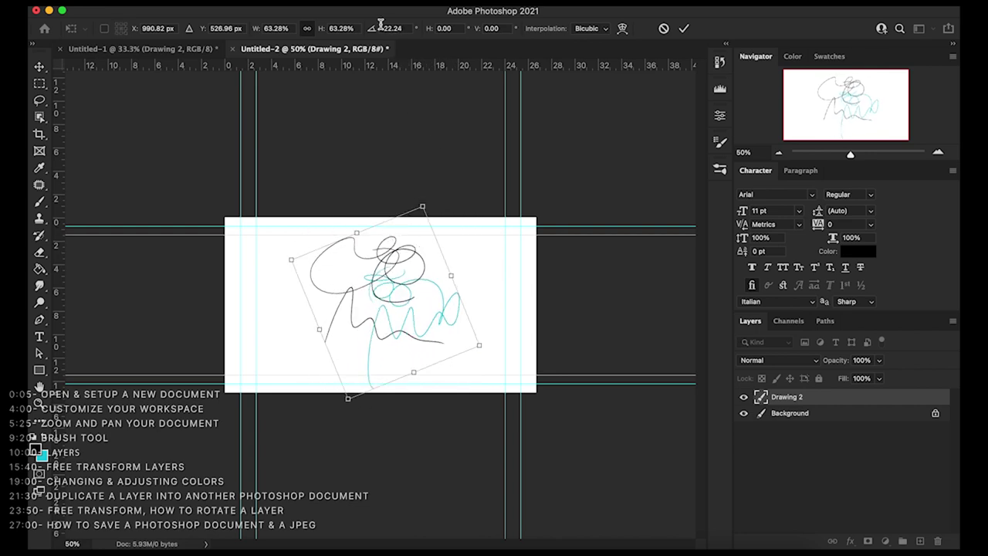
{"action": "mouse_move", "coordinate": [434, 190]}
{"action": "left_mouse_down"}
{"action": "mouse_move", "coordinate": [459, 221]}
{"action": "mouse_move", "coordinate": [466, 272]}
{"action": "left_mouse_up"}
{"action": "left_click", "coordinate": [402, 28]}
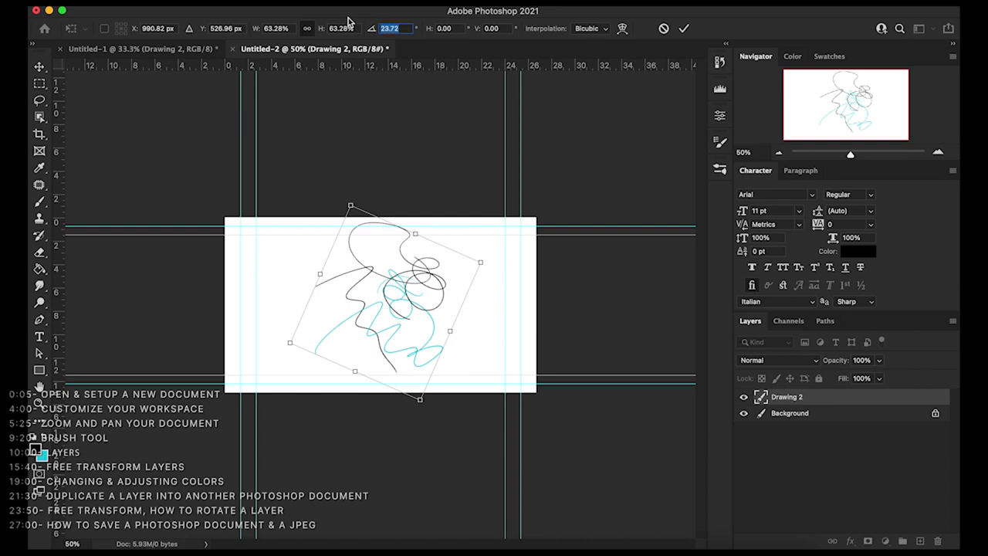
{"action": "type", "text": "90"}
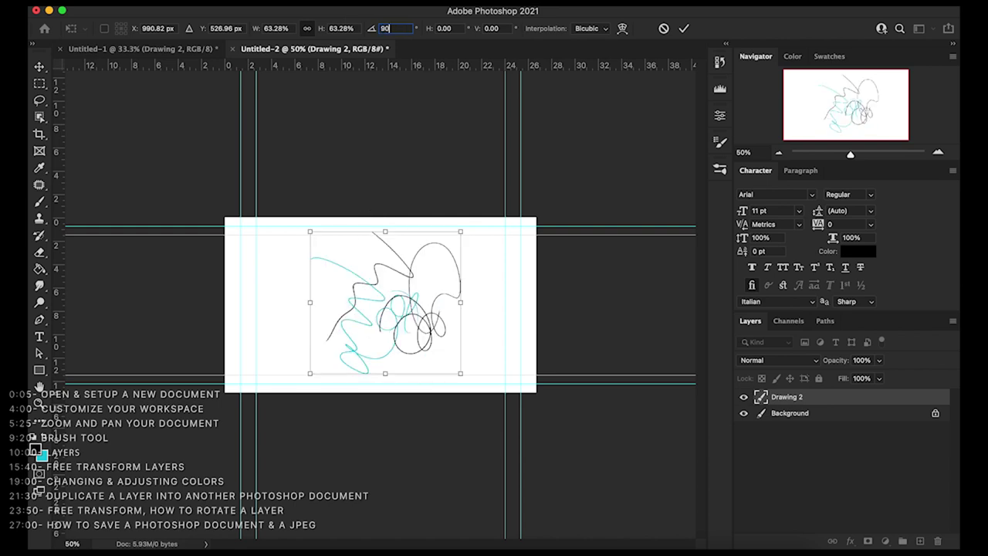
{"action": "key", "text": "Return"}
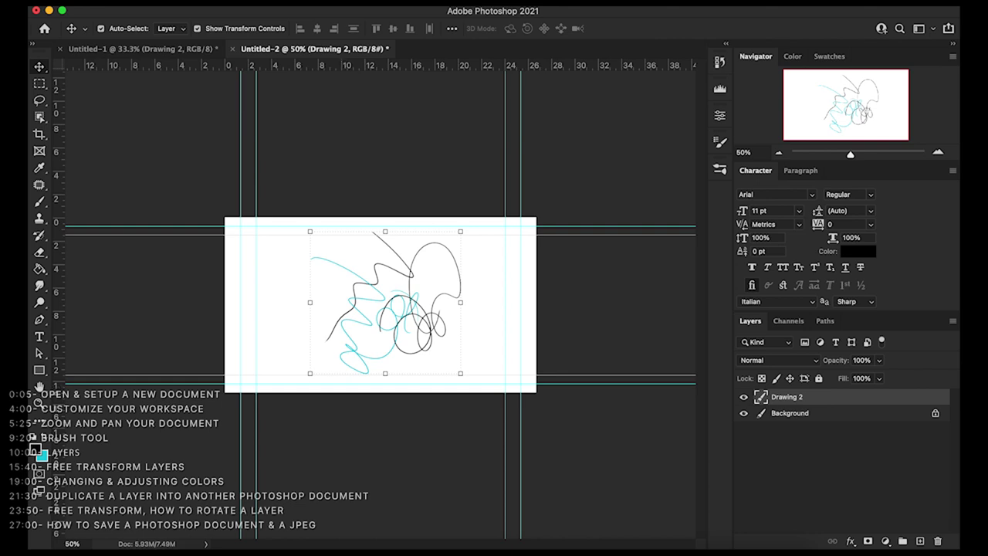
Step: Magnify the middle of the Drawing 2 artwork to 300% with the Zoom tool
{"action": "key", "text": "z"}
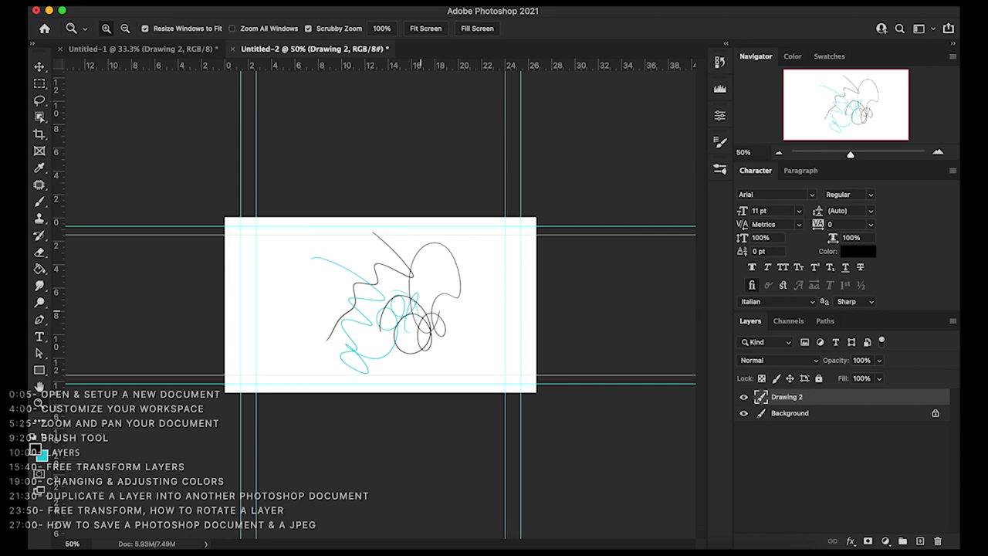
{"action": "left_click", "coordinate": [417, 311]}
{"action": "left_click", "coordinate": [406, 312]}
{"action": "left_click", "coordinate": [406, 313]}
{"action": "left_click", "coordinate": [406, 313]}
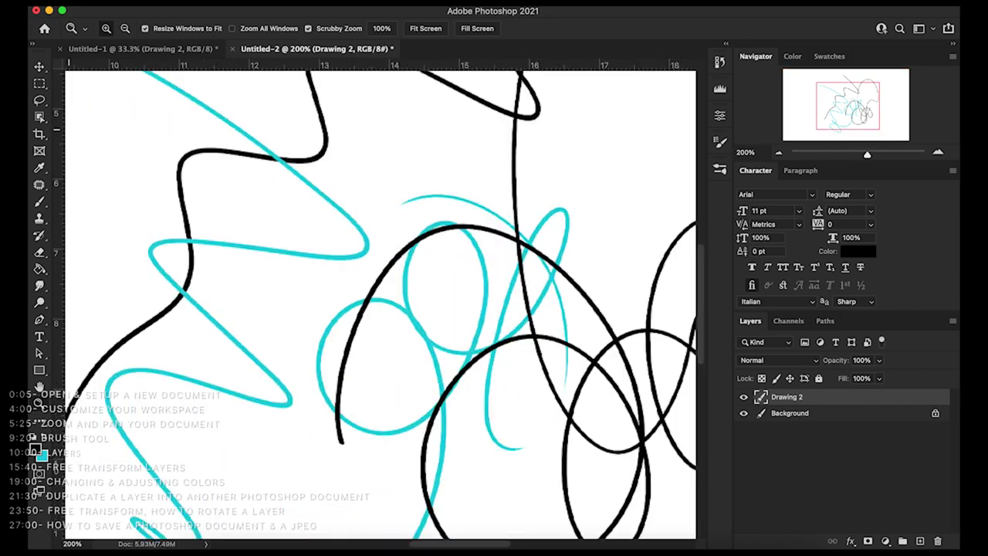
{"action": "key", "text": "v"}
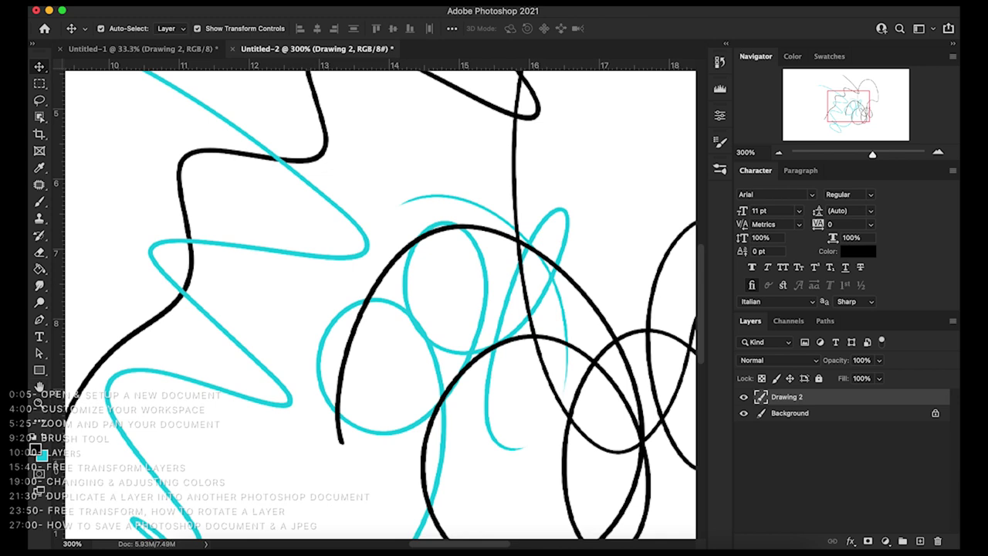
{"action": "key", "text": "z"}
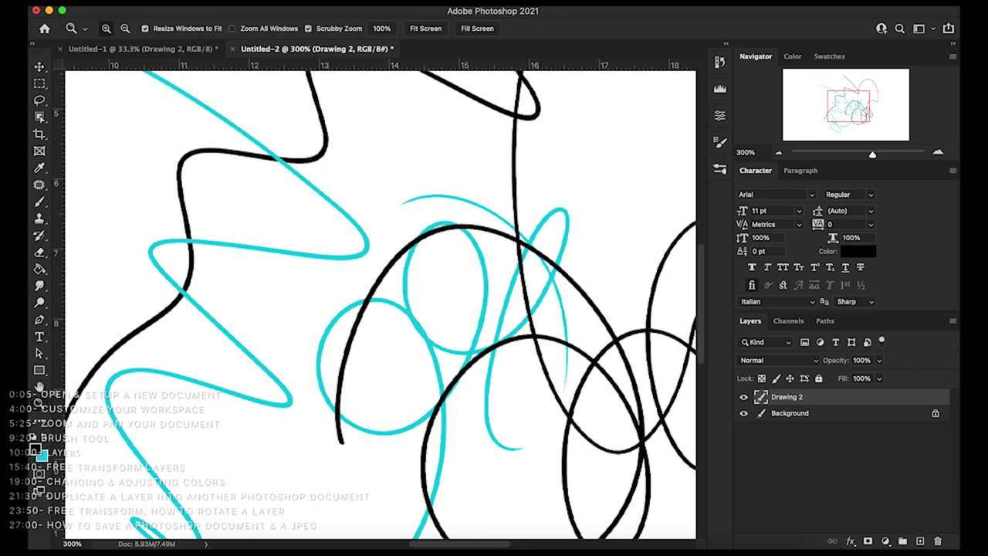
Step: Pan around the magnified artwork with the Hand tool to examine its black and cyan lines
{"action": "key", "text": "h"}
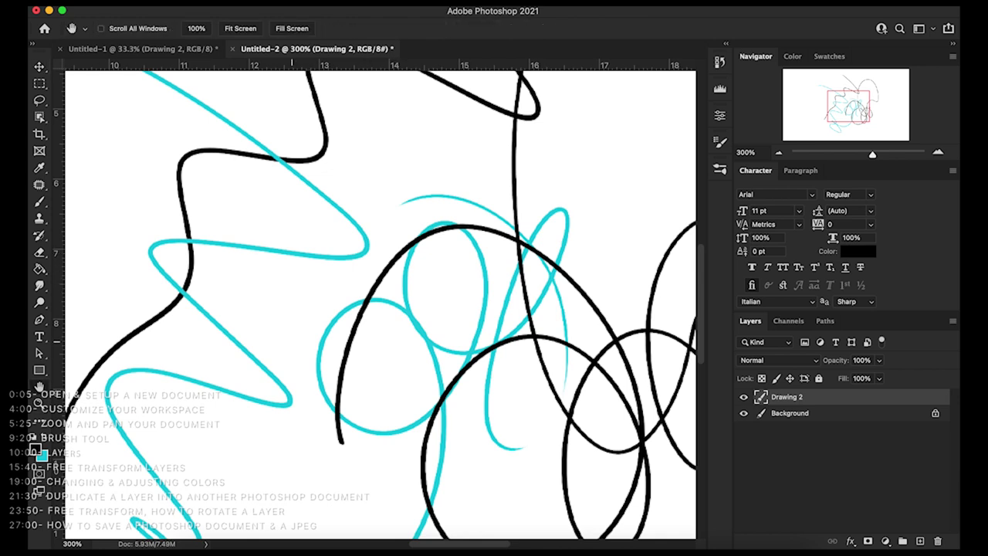
{"action": "scroll", "coordinate": [497, 255], "scroll_direction": "up", "scroll_amount": 10}
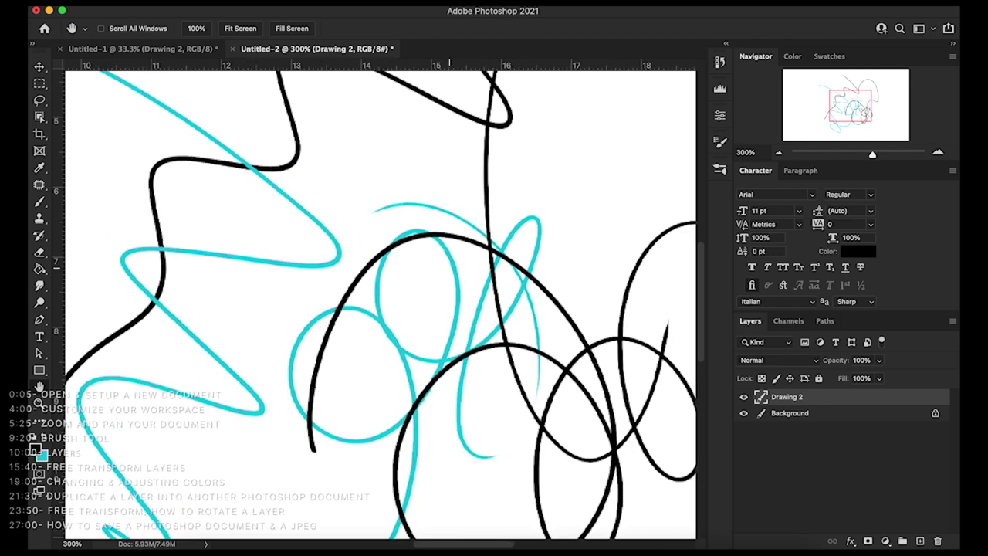
{"action": "scroll", "coordinate": [385, 287], "scroll_direction": "up", "scroll_amount": 3}
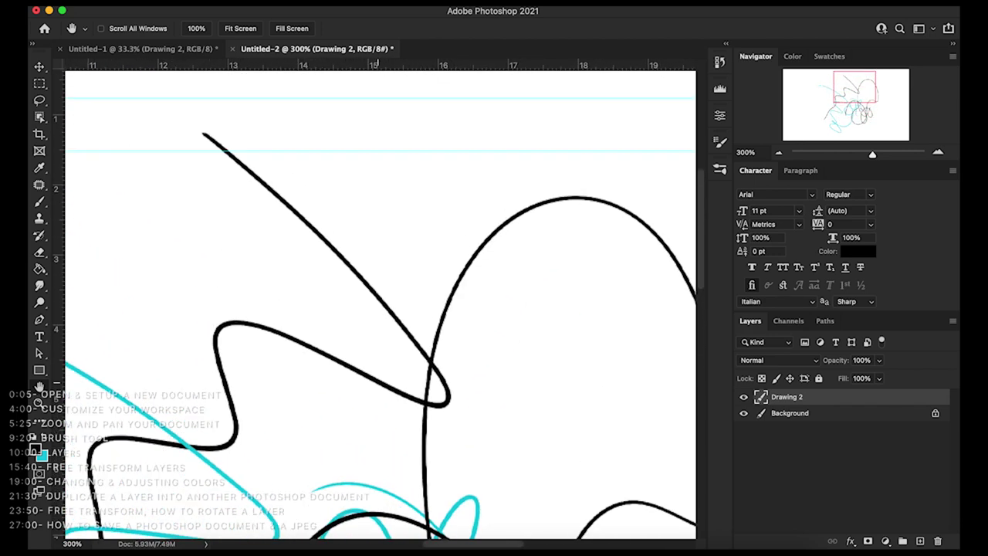
{"action": "scroll", "coordinate": [362, 325], "scroll_direction": "left", "scroll_amount": 8}
{"action": "left_click_drag", "start_coordinate": [346, 356], "coordinate": [307, 260]}
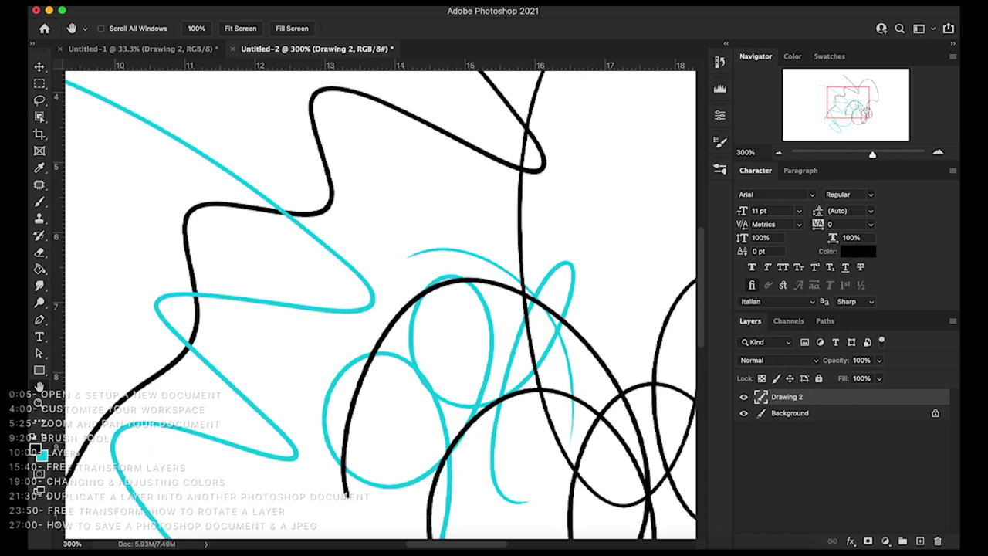
{"action": "scroll", "coordinate": [379, 304], "scroll_direction": "down", "scroll_amount": 5}
{"action": "scroll", "coordinate": [380, 303], "scroll_direction": "left", "scroll_amount": 3}
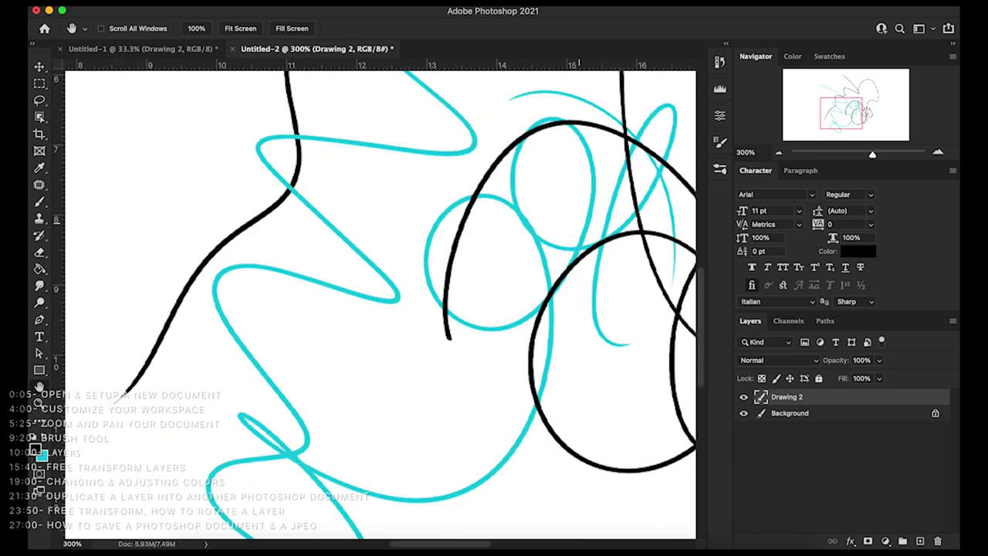
{"action": "scroll", "coordinate": [380, 303], "scroll_direction": "down", "scroll_amount": 2}
{"action": "scroll", "coordinate": [380, 304], "scroll_direction": "right", "scroll_amount": 5}
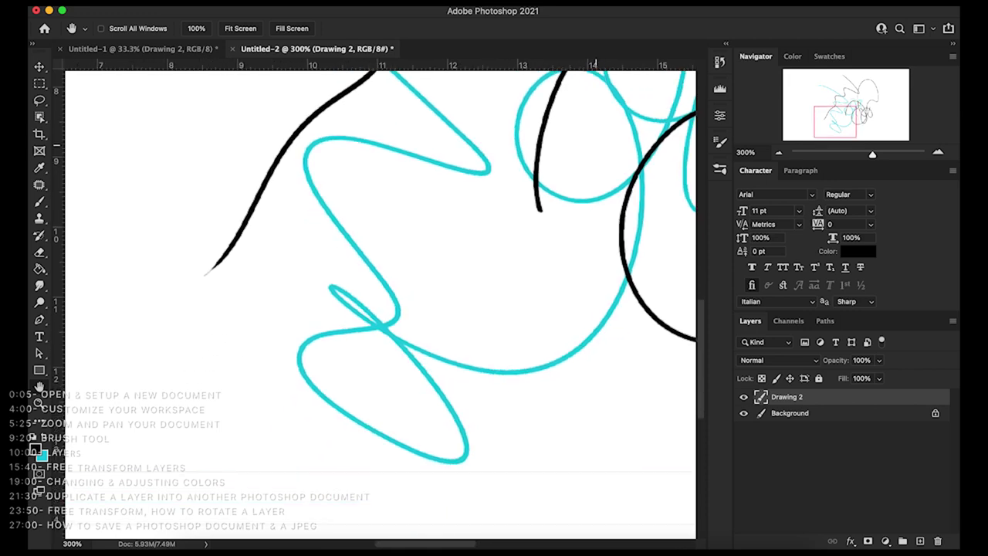
{"action": "scroll", "coordinate": [380, 304], "scroll_direction": "right", "scroll_amount": 5}
{"action": "scroll", "coordinate": [380, 303], "scroll_direction": "up", "scroll_amount": 3}
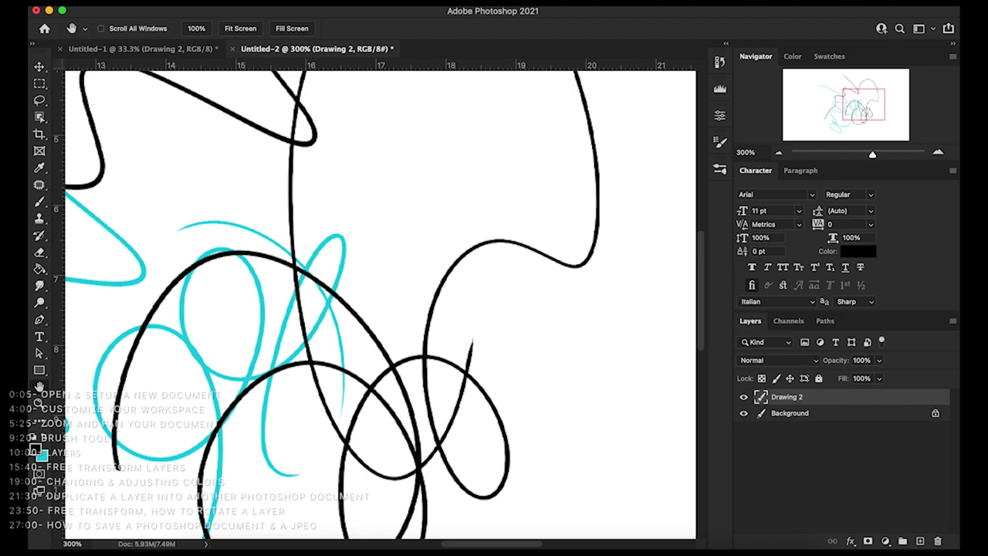
{"action": "scroll", "coordinate": [380, 305], "scroll_direction": "up", "scroll_amount": 5}
{"action": "scroll", "coordinate": [380, 305], "scroll_direction": "left", "scroll_amount": 2}
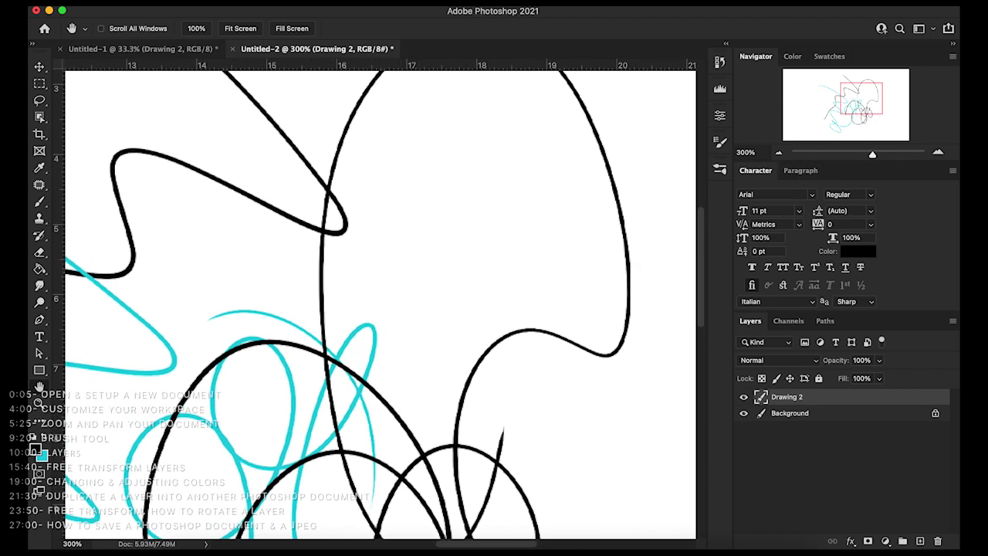
{"action": "scroll", "coordinate": [380, 305], "scroll_direction": "up", "scroll_amount": 3}
{"action": "scroll", "coordinate": [379, 305], "scroll_direction": "left", "scroll_amount": 3}
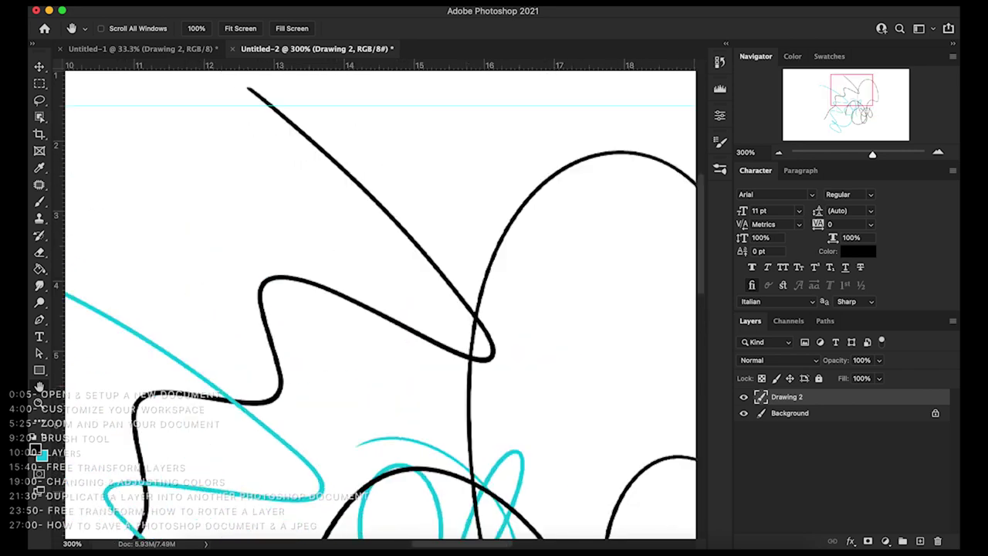
{"action": "scroll", "coordinate": [380, 305], "scroll_direction": "up", "scroll_amount": 6}
{"action": "scroll", "coordinate": [380, 305], "scroll_direction": "left", "scroll_amount": 2}
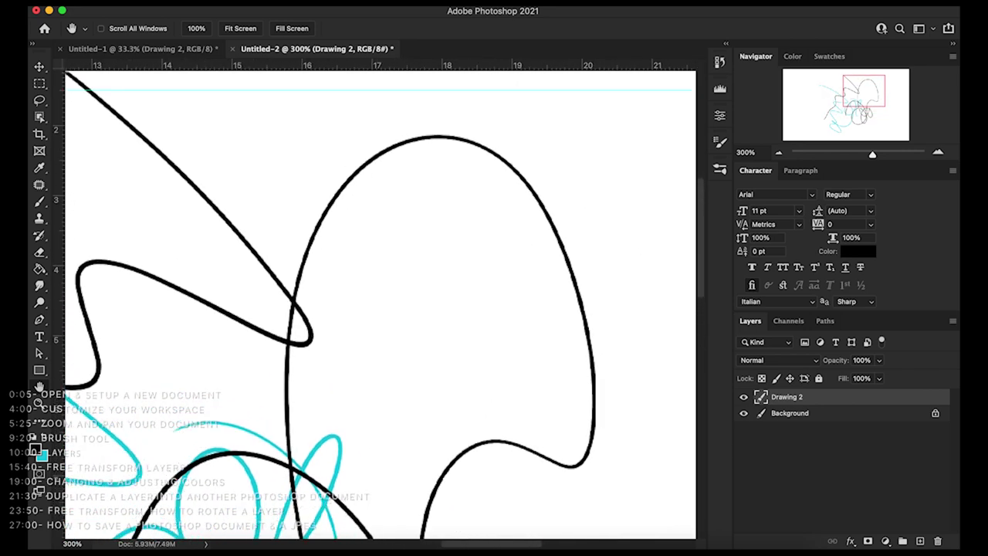
Step: Magnify the brush lines until individual pixels can be examined, and fit the whole canvas back in view
{"action": "scroll", "coordinate": [376, 297], "scroll_direction": "up", "scroll_amount": 8}
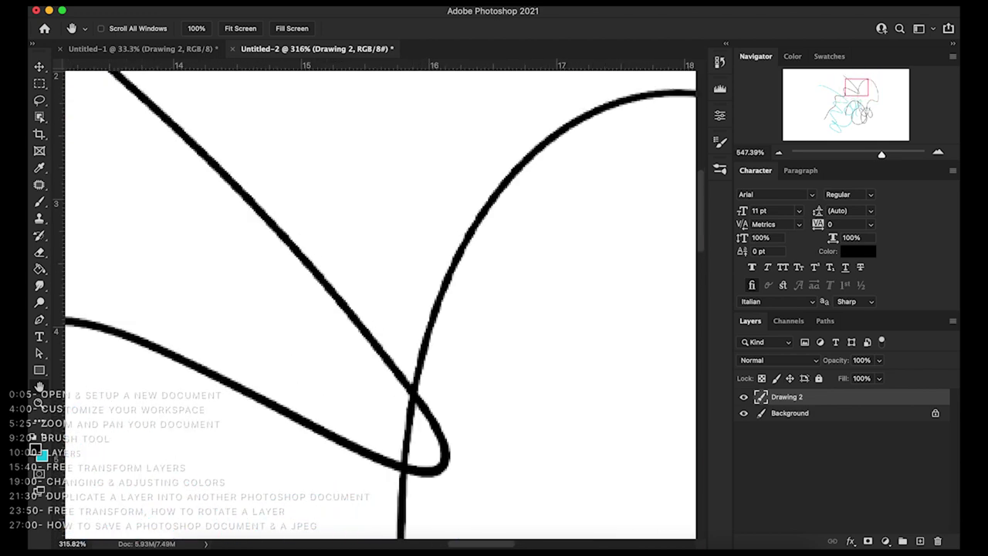
{"action": "scroll", "coordinate": [379, 301], "scroll_direction": "up", "scroll_amount": 2}
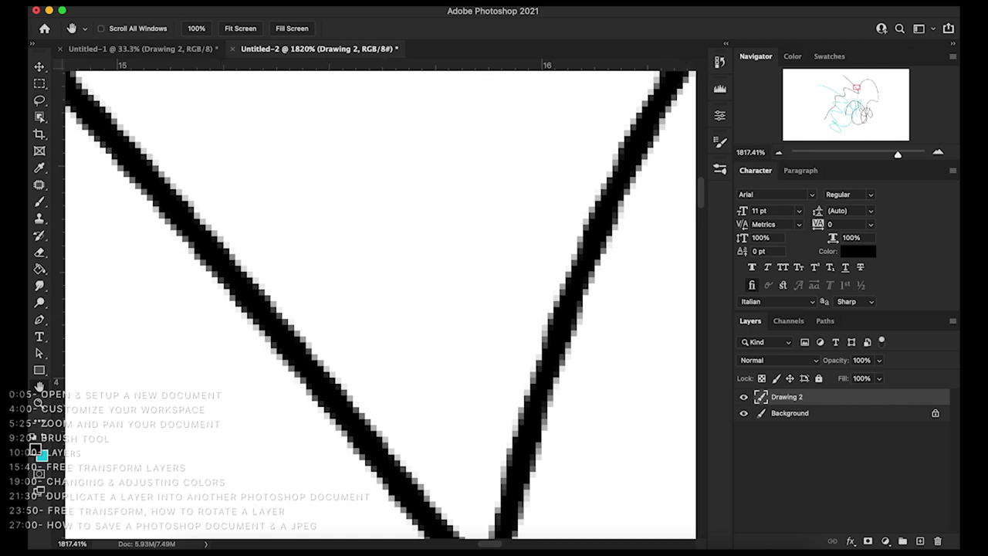
{"action": "scroll", "coordinate": [378, 305], "scroll_direction": "down", "scroll_amount": 10}
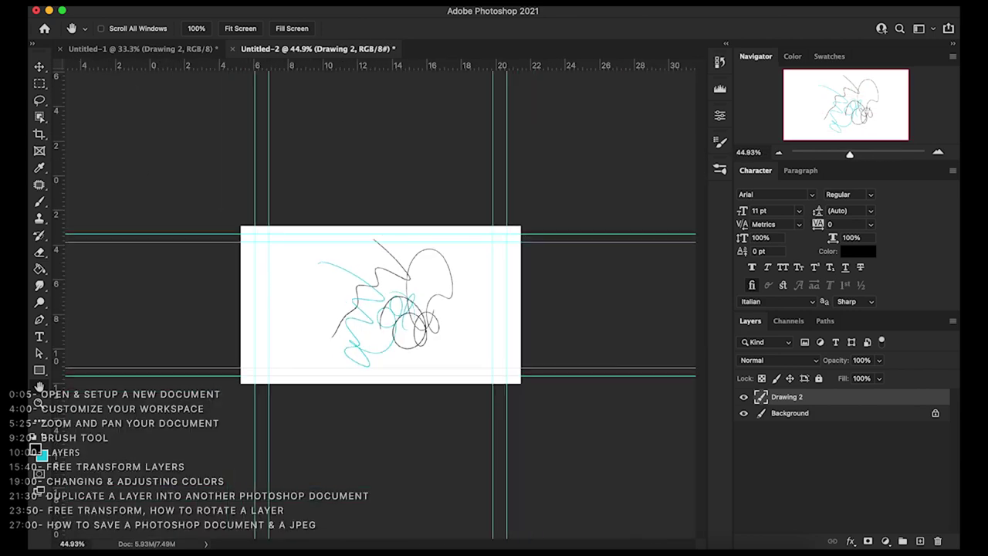
{"action": "scroll", "coordinate": [375, 300], "scroll_direction": "up", "scroll_amount": 1}
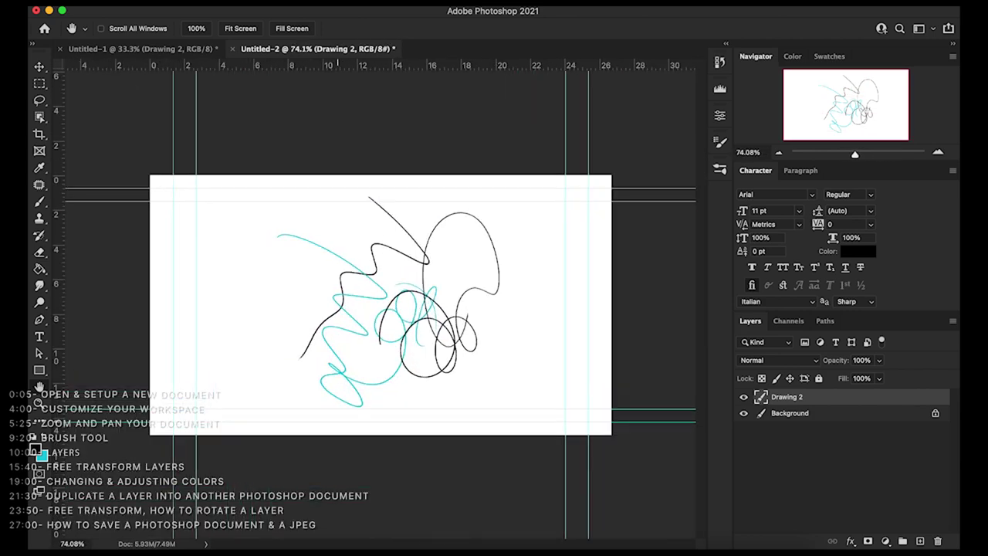
{"action": "scroll", "coordinate": [389, 302], "scroll_direction": "up", "scroll_amount": 10}
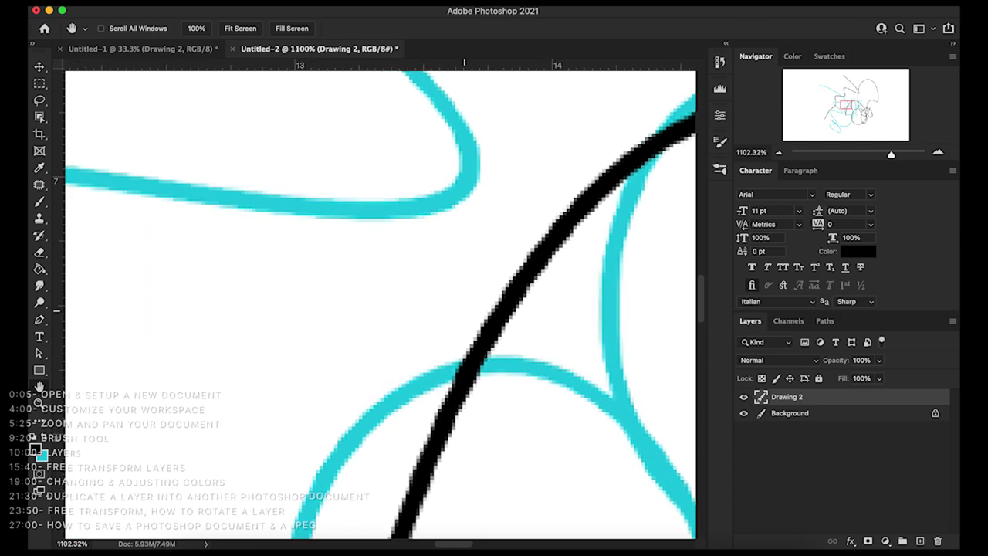
{"action": "key", "text": "super+0"}
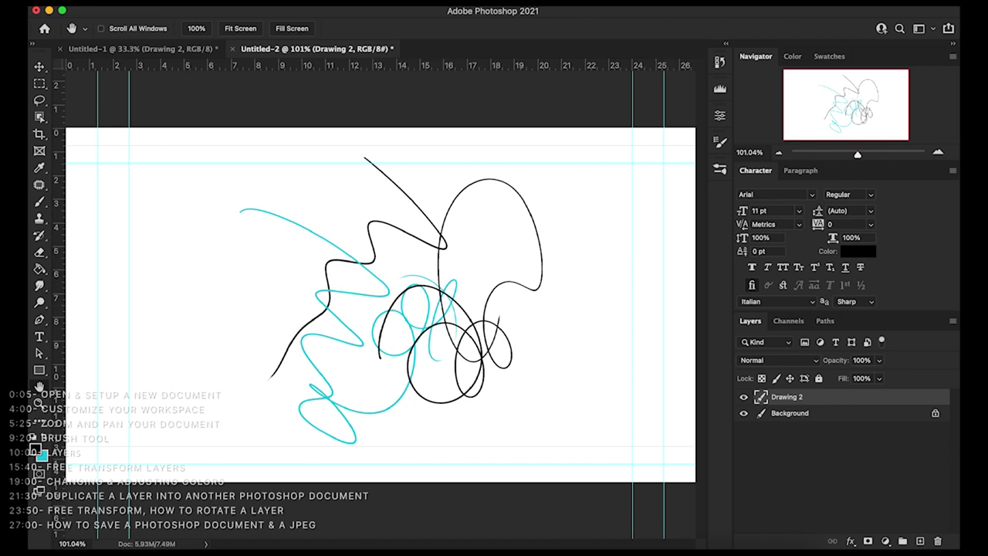
Step: Paint a black squiggle ending in a loop beside the artwork on Drawing 2, and erase the squiggle's middle section
{"action": "key", "text": "v"}
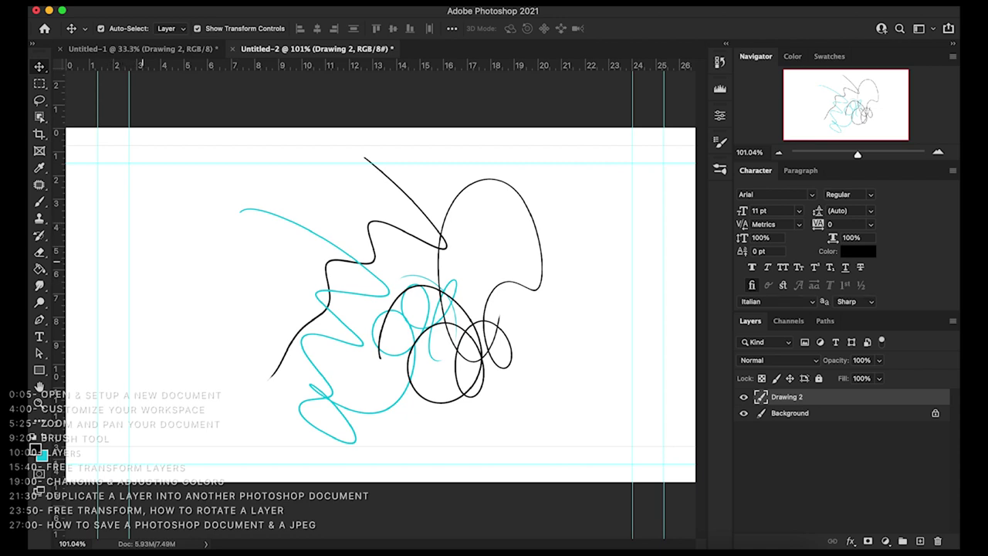
{"action": "key", "text": "b"}
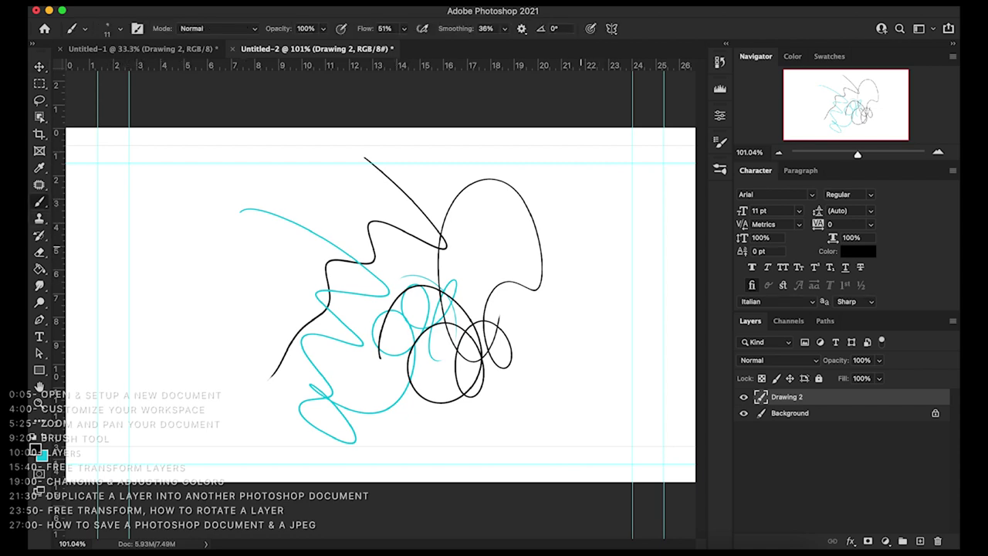
{"action": "mouse_move", "coordinate": [563, 217]}
{"action": "left_mouse_down"}
{"action": "mouse_move", "coordinate": [597, 264]}
{"action": "mouse_move", "coordinate": [588, 333]}
{"action": "left_mouse_up"}
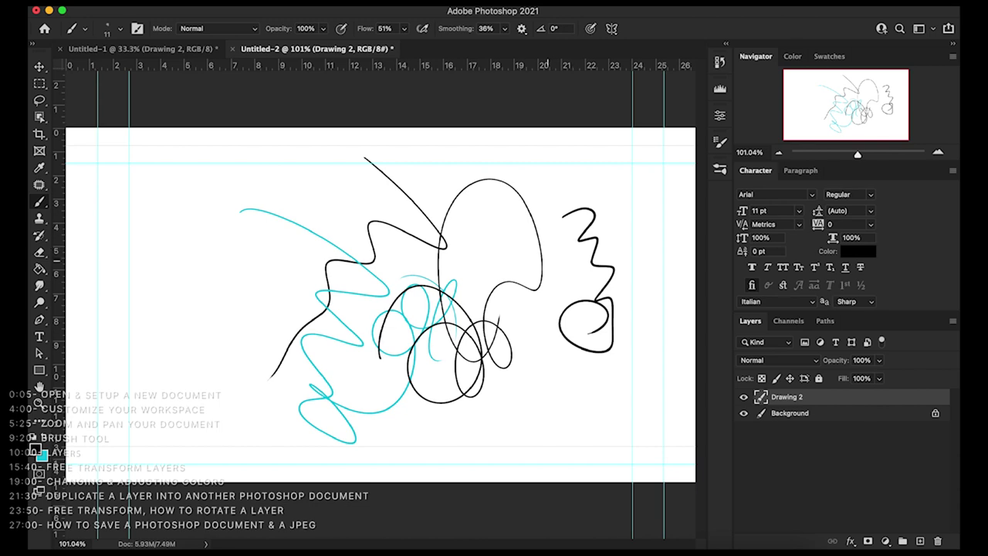
{"action": "mouse_move", "coordinate": [585, 245]}
{"action": "left_mouse_down"}
{"action": "mouse_move", "coordinate": [617, 249]}
{"action": "mouse_move", "coordinate": [601, 265]}
{"action": "left_mouse_up"}
{"action": "mouse_move", "coordinate": [591, 236]}
{"action": "left_mouse_down"}
{"action": "mouse_move", "coordinate": [552, 237]}
{"action": "mouse_move", "coordinate": [598, 245]}
{"action": "mouse_move", "coordinate": [594, 256]}
{"action": "mouse_move", "coordinate": [611, 264]}
{"action": "mouse_move", "coordinate": [589, 252]}
{"action": "mouse_move", "coordinate": [616, 269]}
{"action": "mouse_move", "coordinate": [595, 299]}
{"action": "left_mouse_up"}
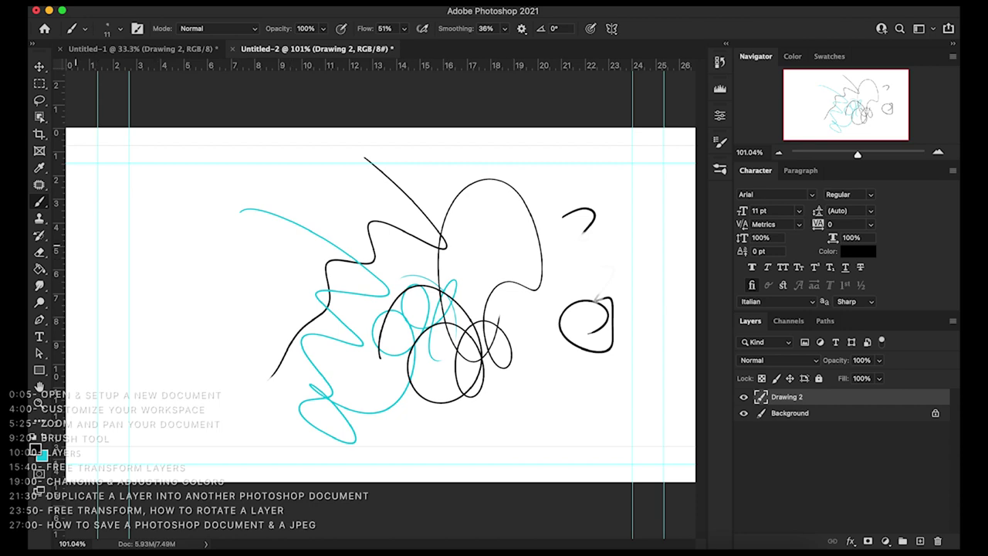
{"action": "key", "text": "e"}
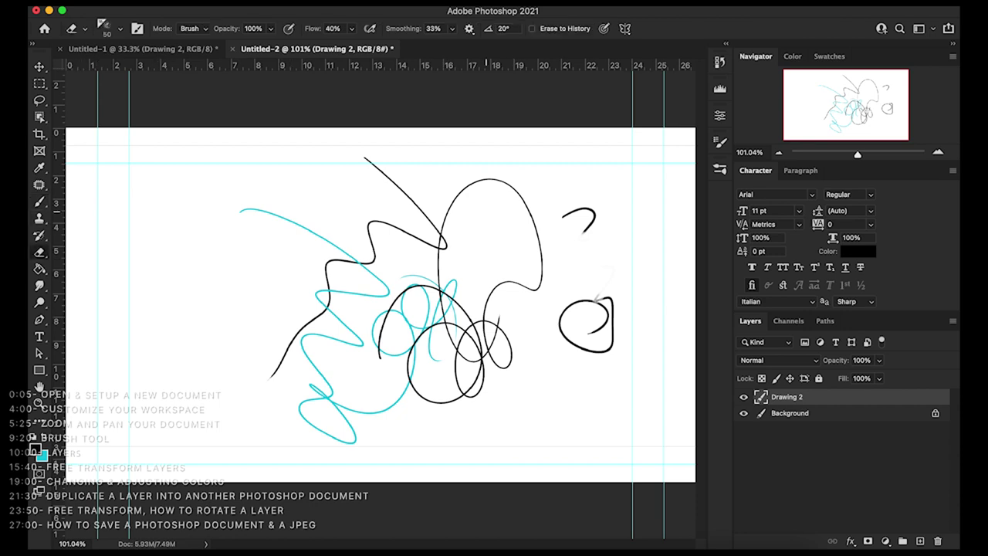
Step: Erase most of the remaining black hook stroke near the canvas's upper right on Drawing 2
{"action": "left_click_drag", "start_coordinate": [588, 220], "coordinate": [593, 218]}
{"action": "left_click_drag", "start_coordinate": [599, 210], "coordinate": [556, 213]}
{"action": "right_click", "coordinate": [788, 397]}
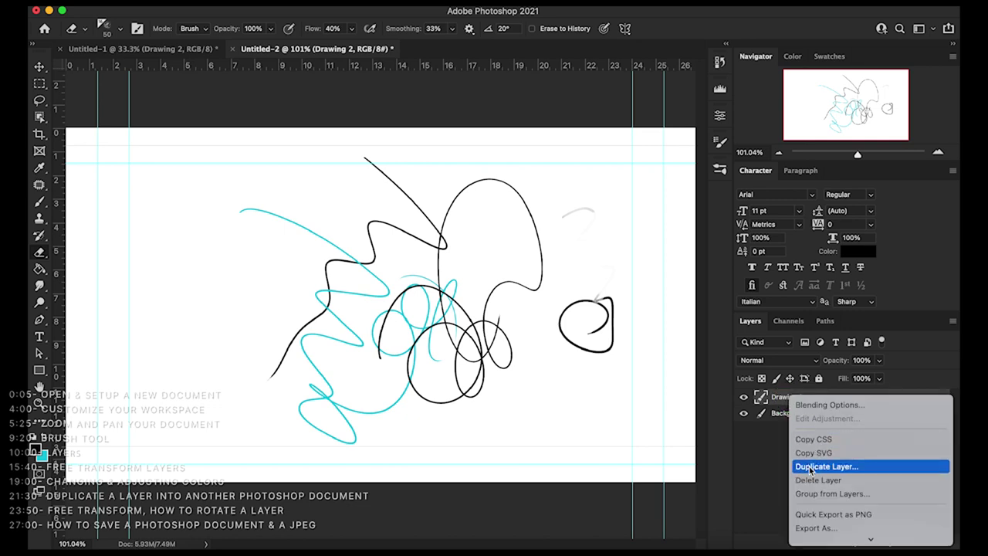
{"action": "left_click", "coordinate": [764, 440]}
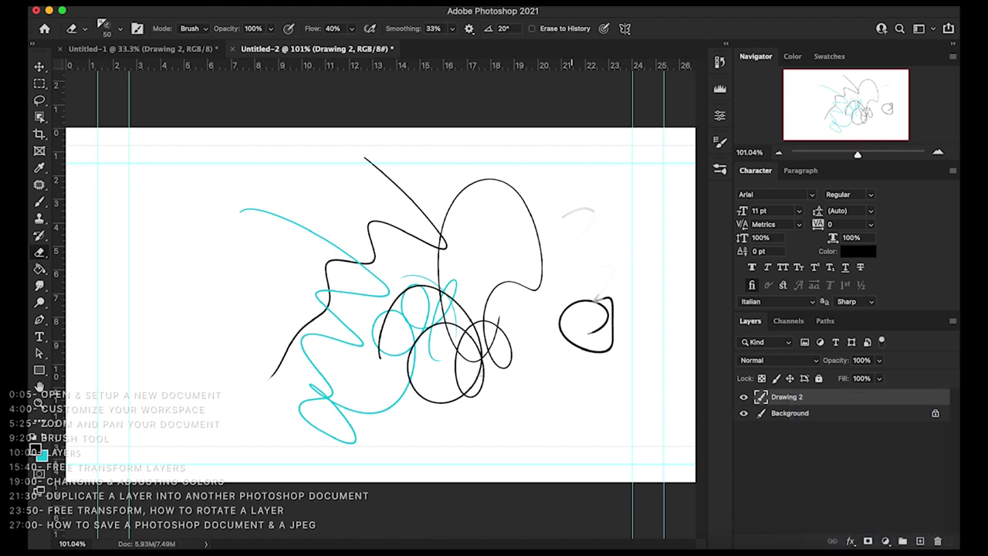
{"action": "left_click", "coordinate": [778, 153]}
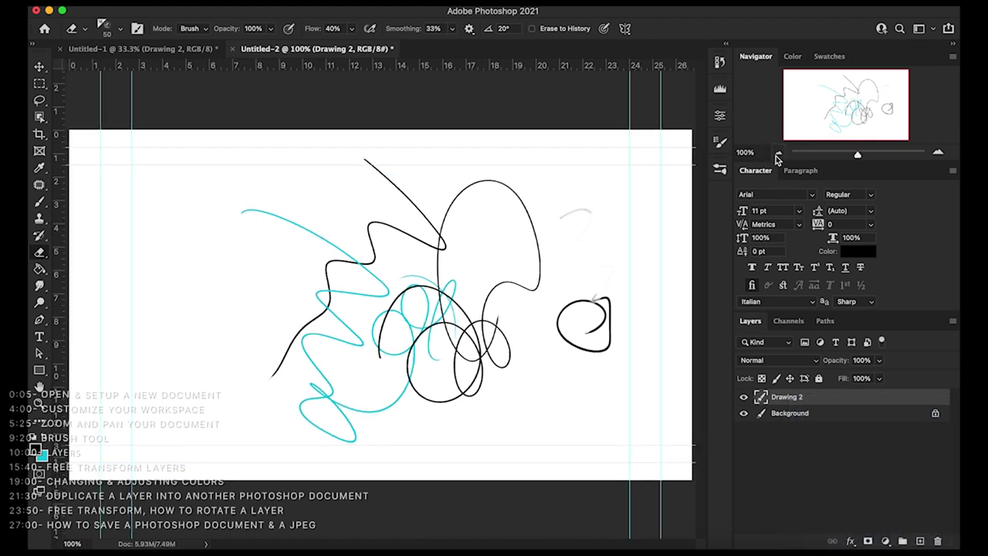
{"action": "left_click", "coordinate": [778, 152]}
{"action": "left_click_drag", "start_coordinate": [865, 159], "coordinate": [858, 156]}
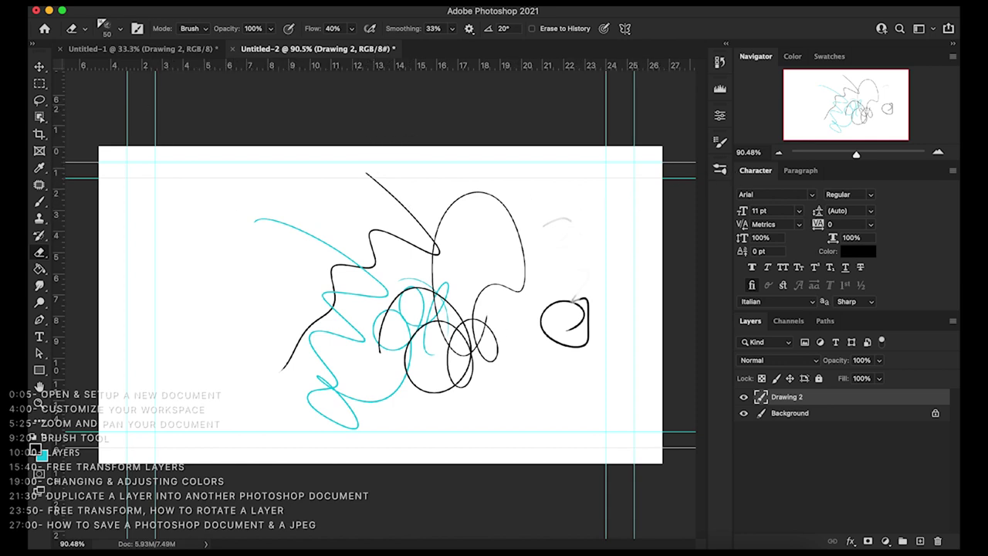
Step: Try to save the document to the Desktop as a Photoshop file named Demo_v1 with Maximize Compatibility enabled
{"action": "left_click", "coordinate": [131, 3]}
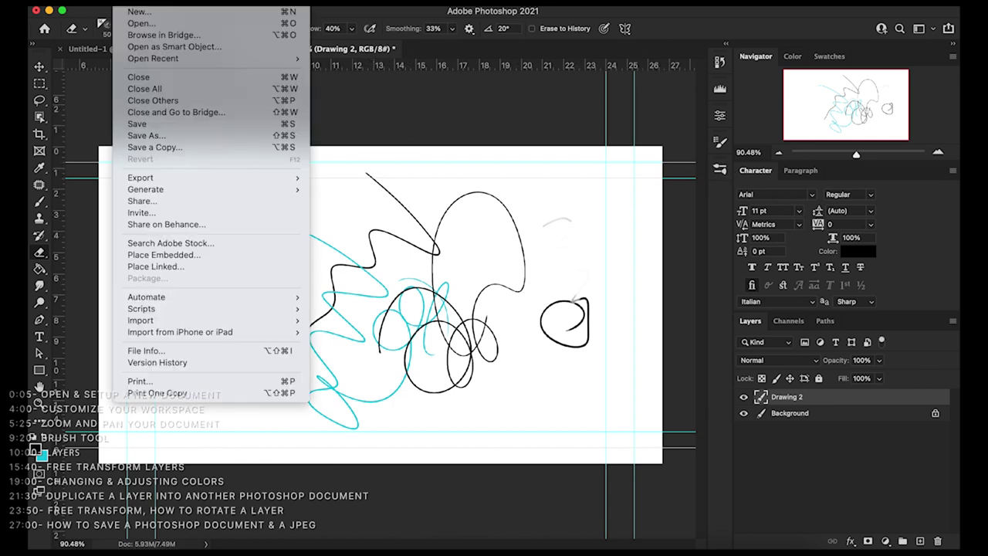
{"action": "left_click", "coordinate": [171, 139]}
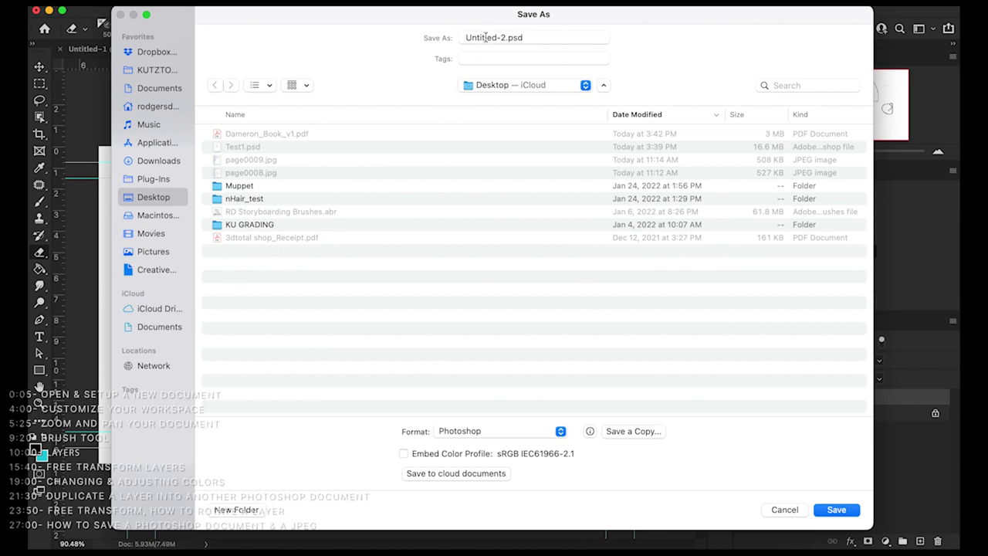
{"action": "left_click_drag", "start_coordinate": [505, 37], "coordinate": [435, 37]}
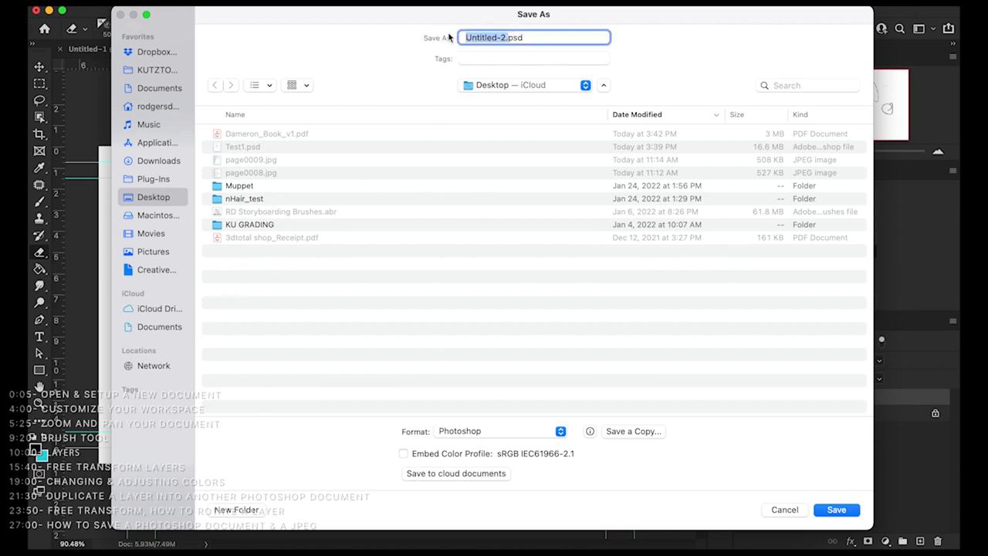
{"action": "type", "text": "Demo_v"}
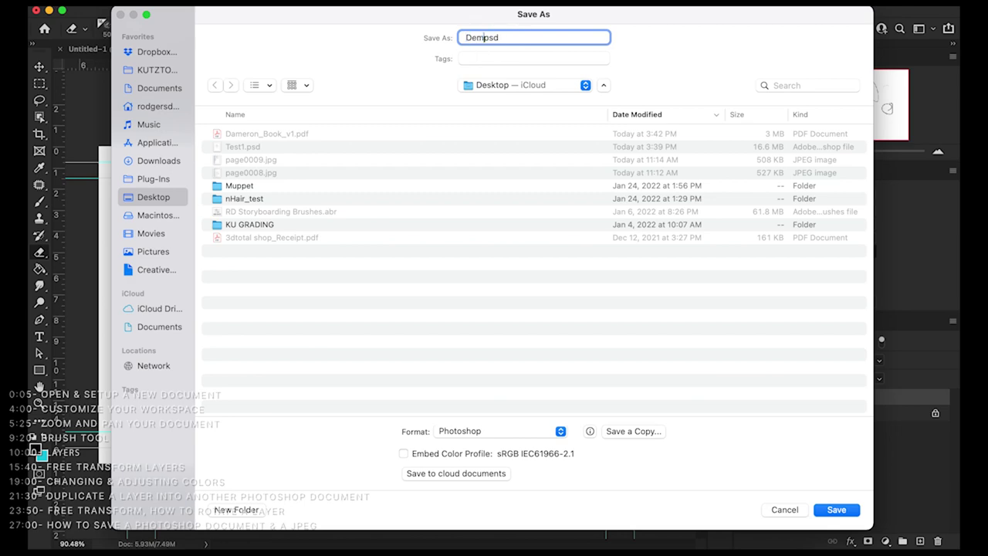
{"action": "type", "text": "1"}
{"action": "key", "text": "Return"}
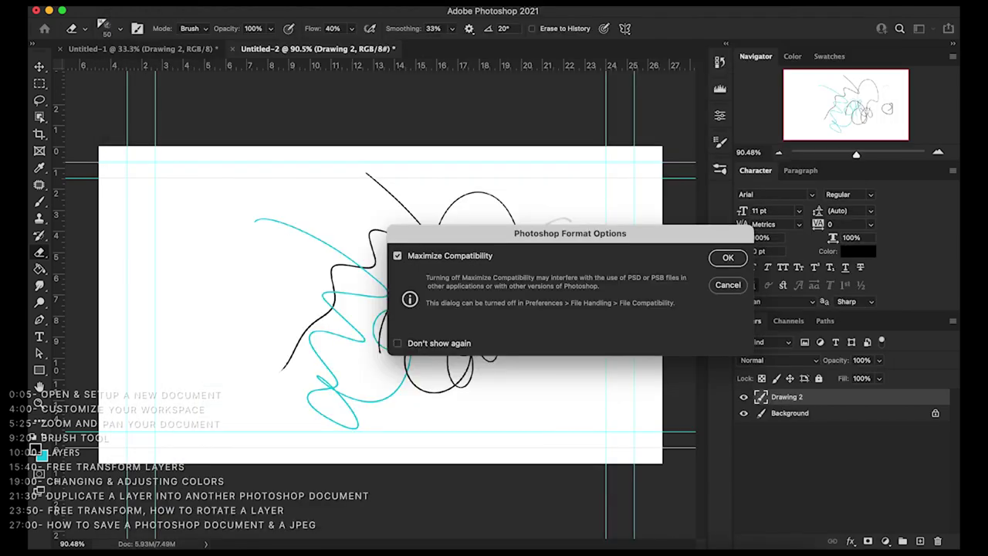
{"action": "left_click", "coordinate": [728, 259]}
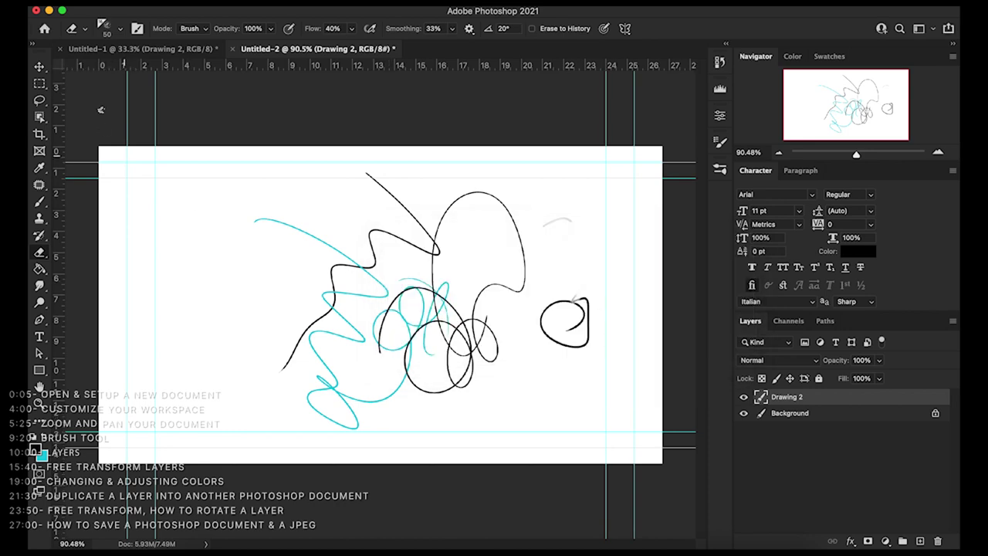
Step: Start saving the document to the Desktop under the name Demo1.psd, repositioning the save dialog
{"action": "left_click", "coordinate": [127, 7]}
{"action": "left_click", "coordinate": [146, 146]}
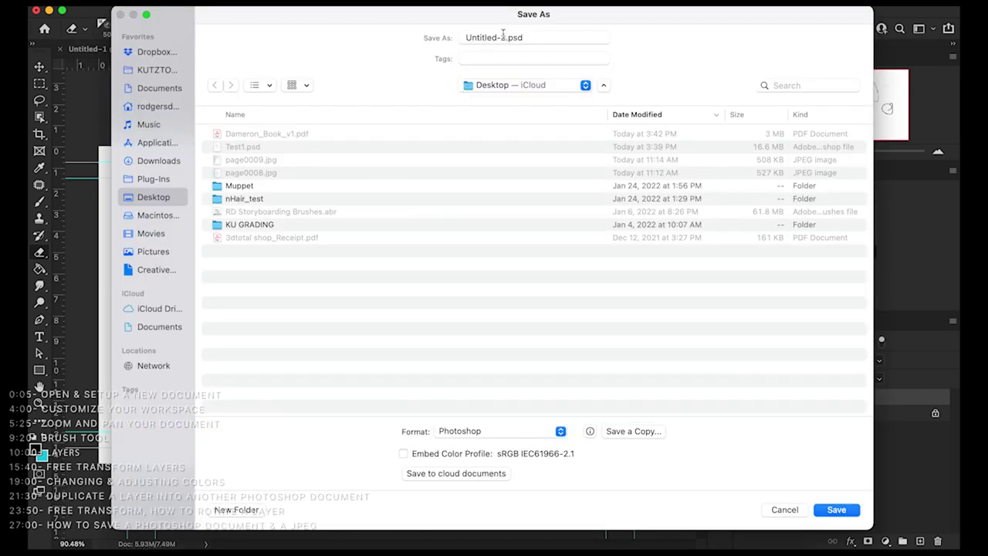
{"action": "left_click_drag", "start_coordinate": [502, 37], "coordinate": [459, 36]}
{"action": "type", "text": "Demo1"}
{"action": "left_click_drag", "start_coordinate": [511, 37], "coordinate": [494, 37]}
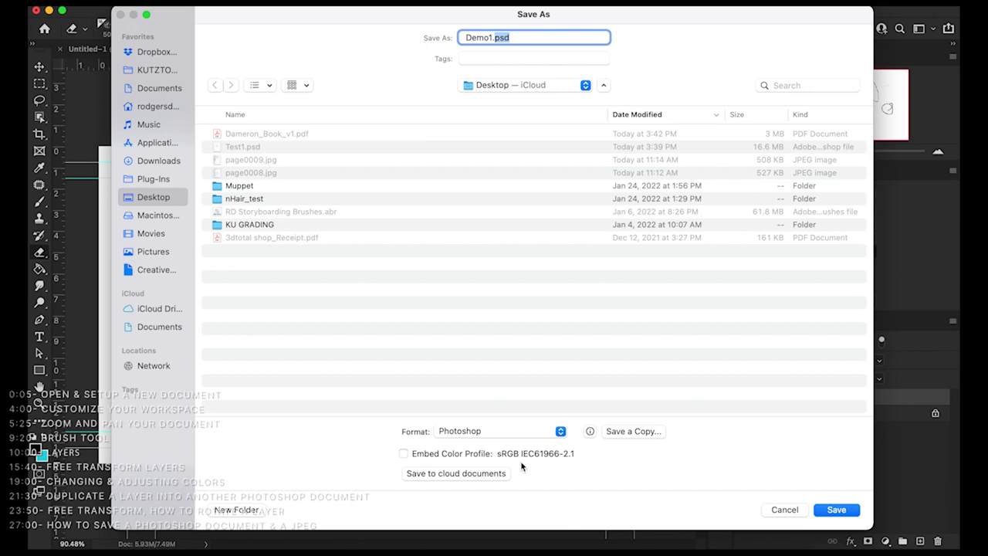
{"action": "left_click_drag", "start_coordinate": [493, 19], "coordinate": [267, 40]}
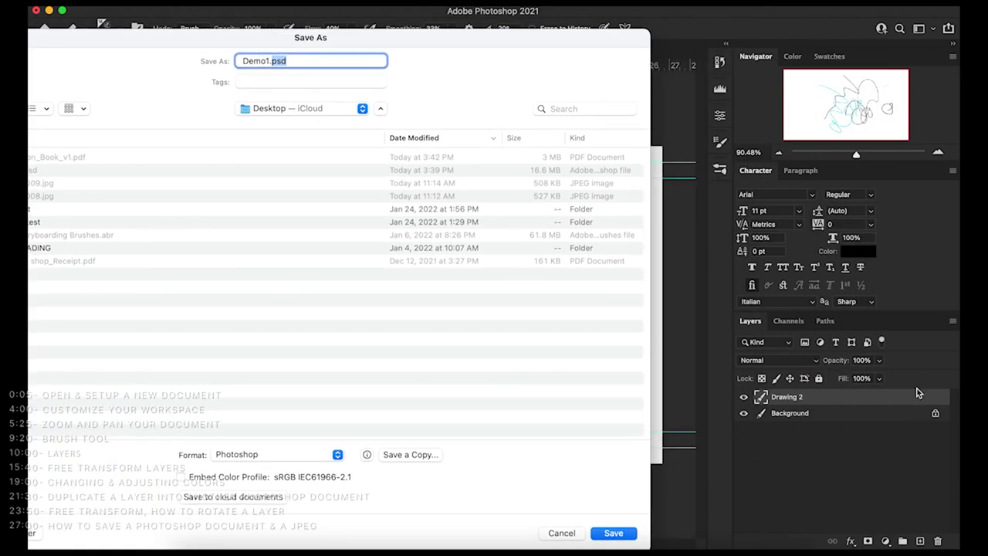
{"action": "left_click_drag", "start_coordinate": [227, 38], "coordinate": [287, 19]}
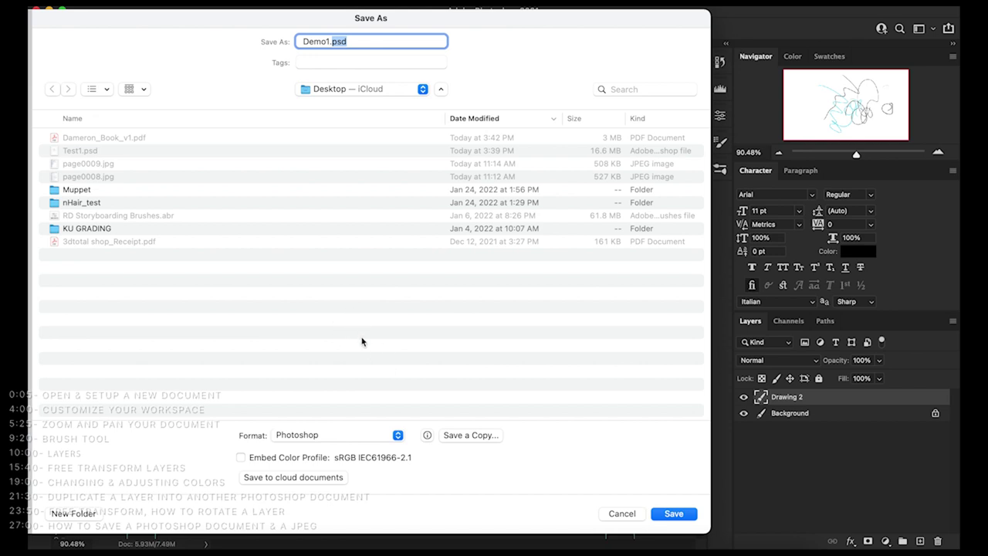
{"action": "double_click", "coordinate": [219, 22]}
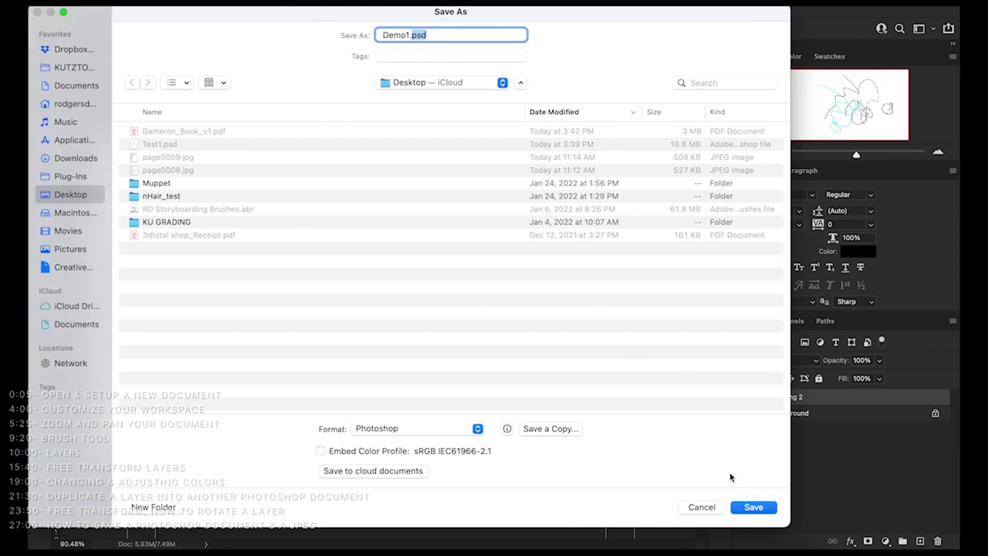
Step: Review the available file formats, keep Photoshop, and save Demo1.psd with Maximize Compatibility enabled
{"action": "left_click", "coordinate": [417, 431]}
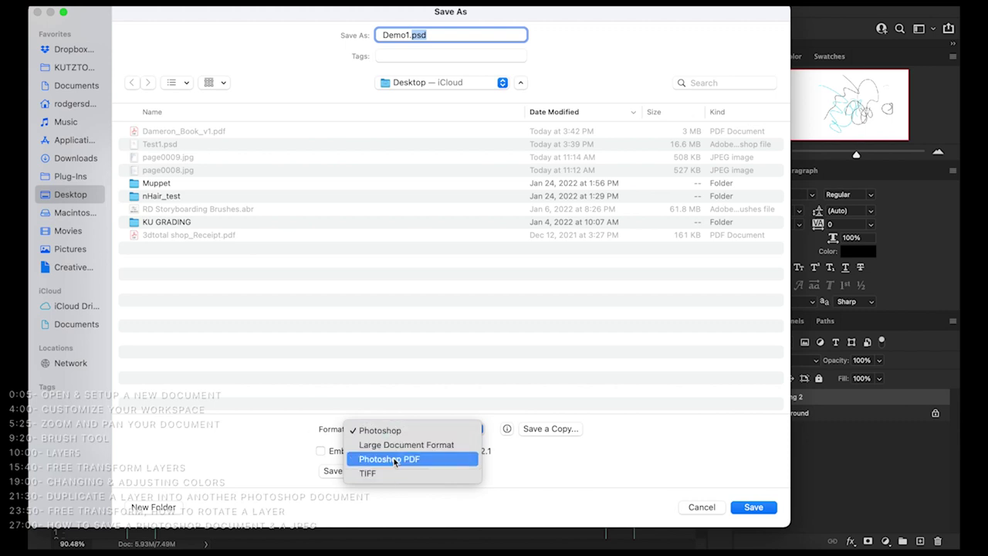
{"action": "left_click", "coordinate": [285, 438]}
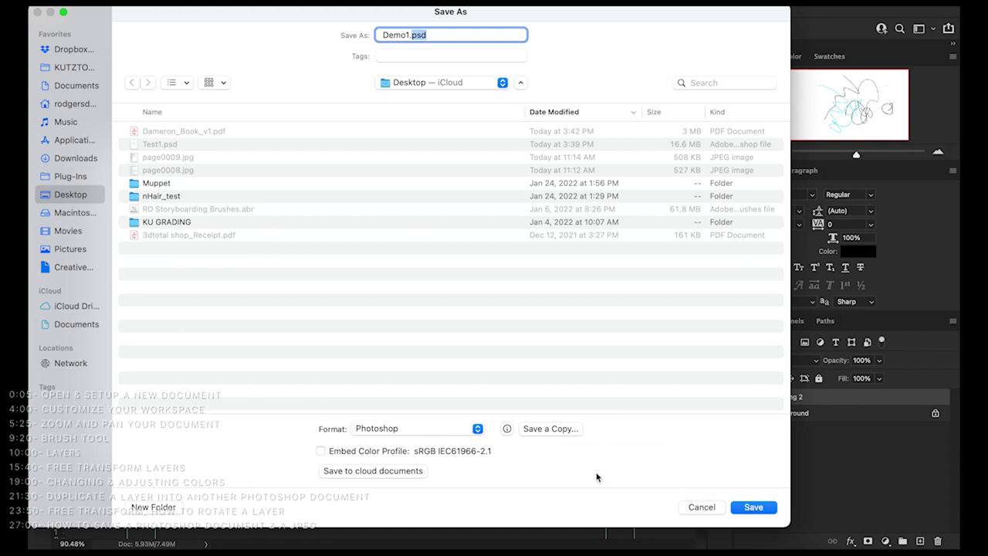
{"action": "left_click", "coordinate": [746, 508]}
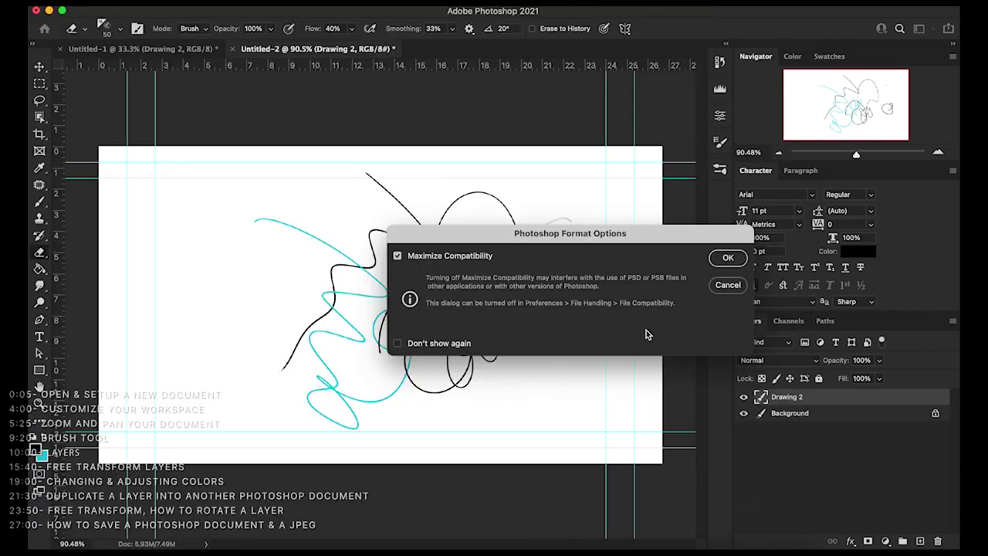
{"action": "left_click", "coordinate": [728, 258]}
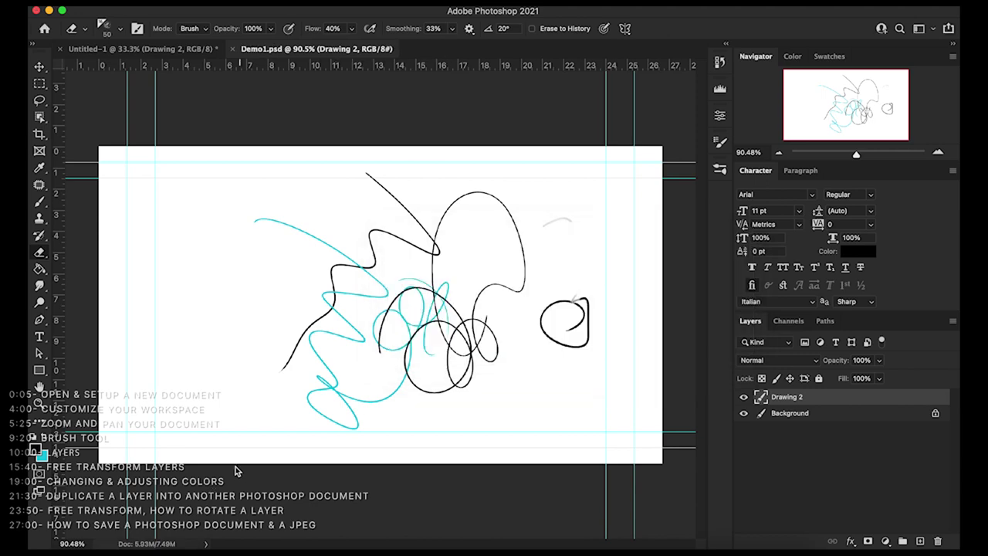
Step: Switch to the desktop, move the Demo1.psd icon clear of the files above it, and preview the saved file
{"action": "left_click", "coordinate": [49, 10]}
{"action": "left_click_drag", "start_coordinate": [638, 46], "coordinate": [524, 72]}
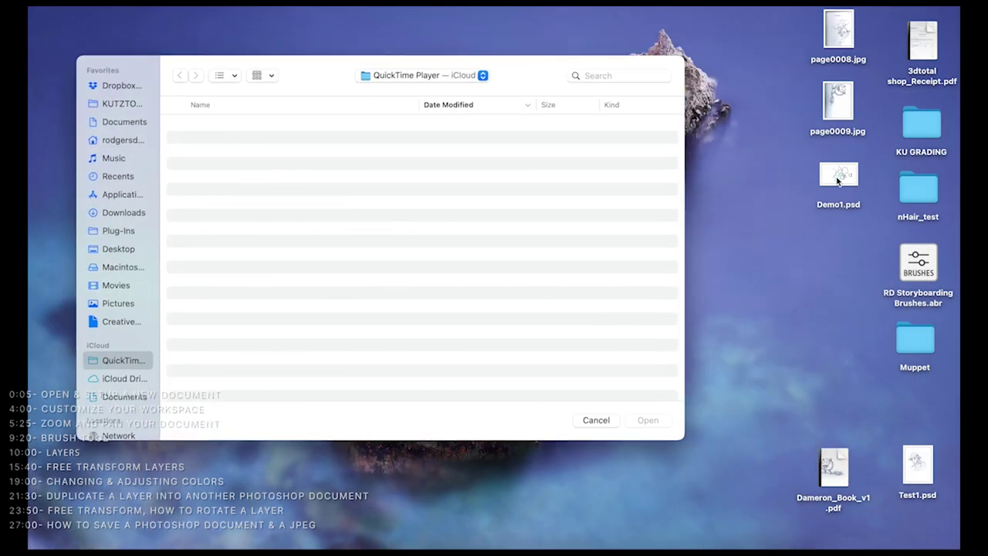
{"action": "left_click_drag", "start_coordinate": [843, 184], "coordinate": [806, 212]}
{"action": "key", "text": "space"}
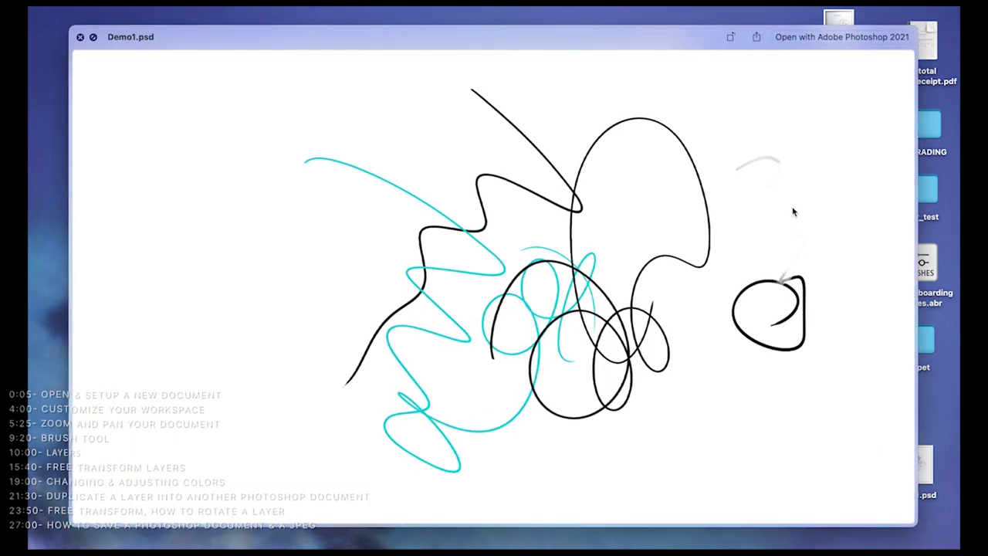
{"action": "key", "text": "space"}
{"action": "left_click_drag", "start_coordinate": [806, 210], "coordinate": [840, 201]}
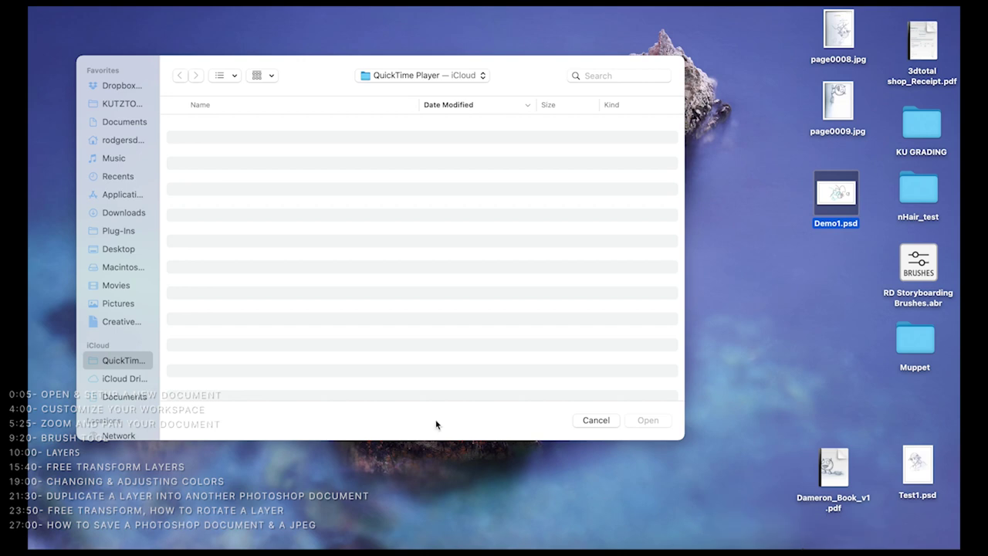
Step: Return to Photoshop and save a copy of the document to the Desktop in JPEG format as Demo1 copy.jpg
{"action": "left_click", "coordinate": [807, 546]}
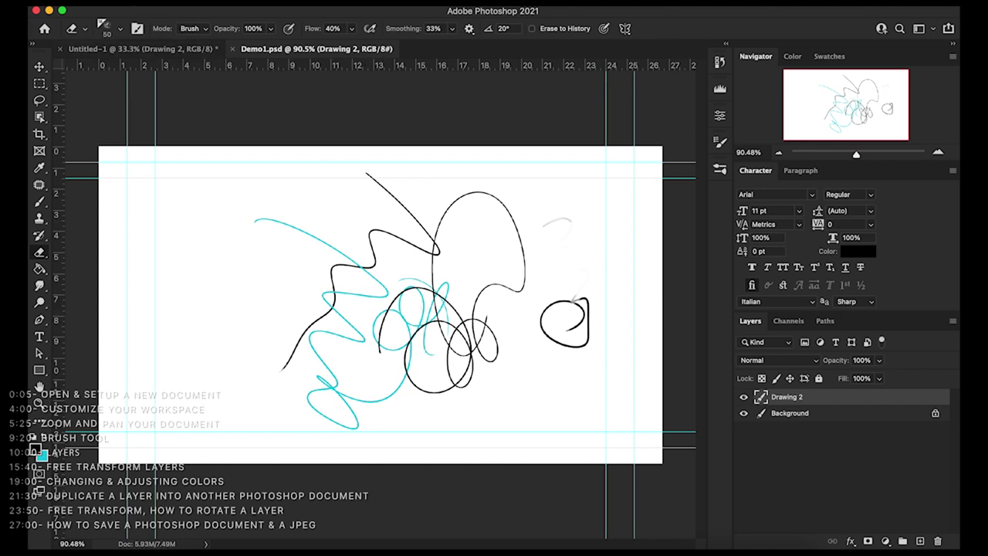
{"action": "left_click", "coordinate": [132, 2]}
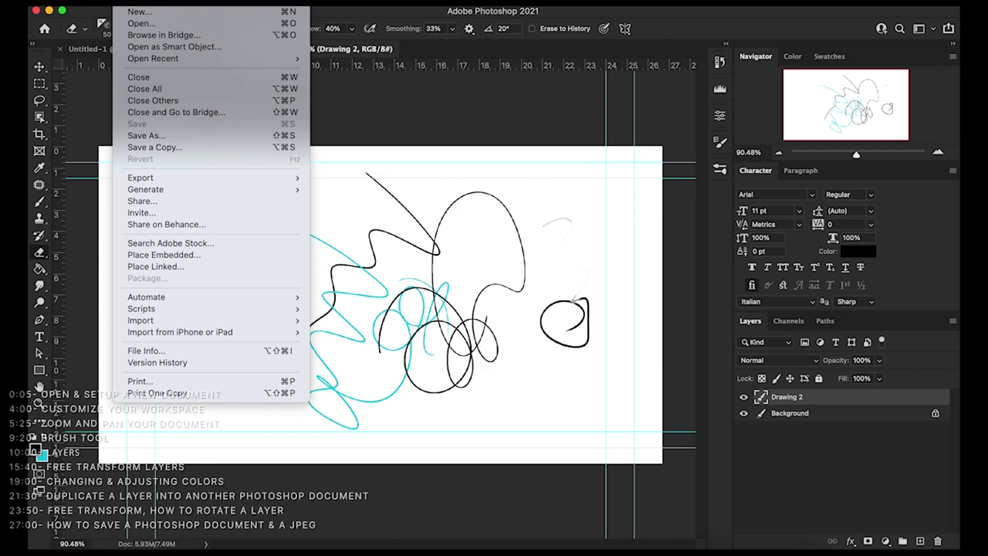
{"action": "left_click", "coordinate": [148, 135]}
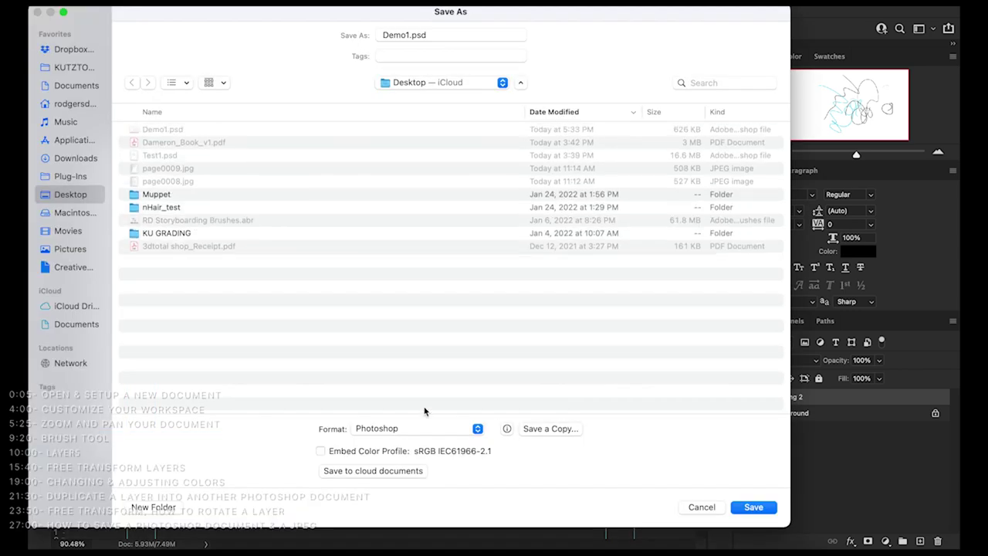
{"action": "left_click", "coordinate": [550, 430]}
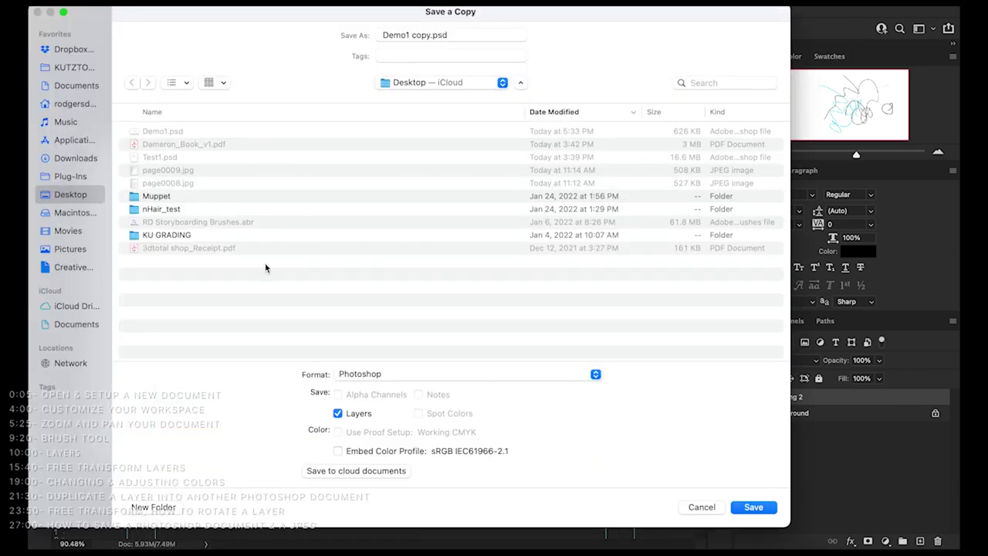
{"action": "left_click", "coordinate": [361, 376]}
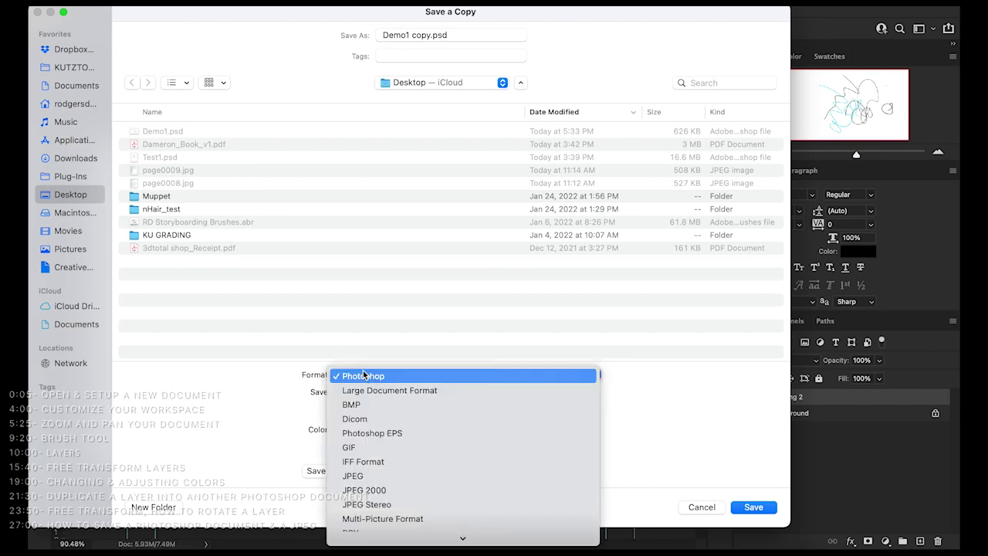
{"action": "scroll", "coordinate": [375, 405], "scroll_direction": "down", "scroll_amount": 5}
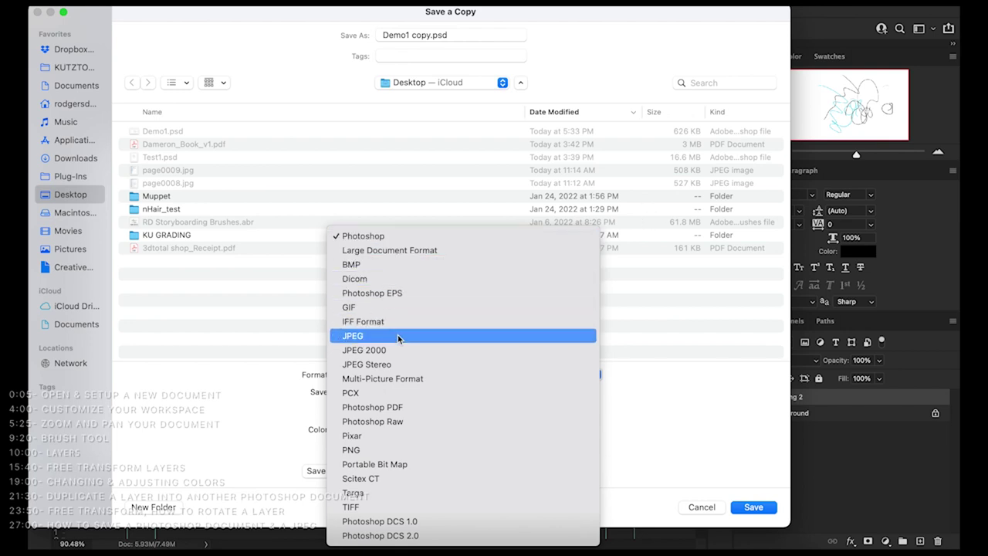
{"action": "left_click", "coordinate": [398, 337]}
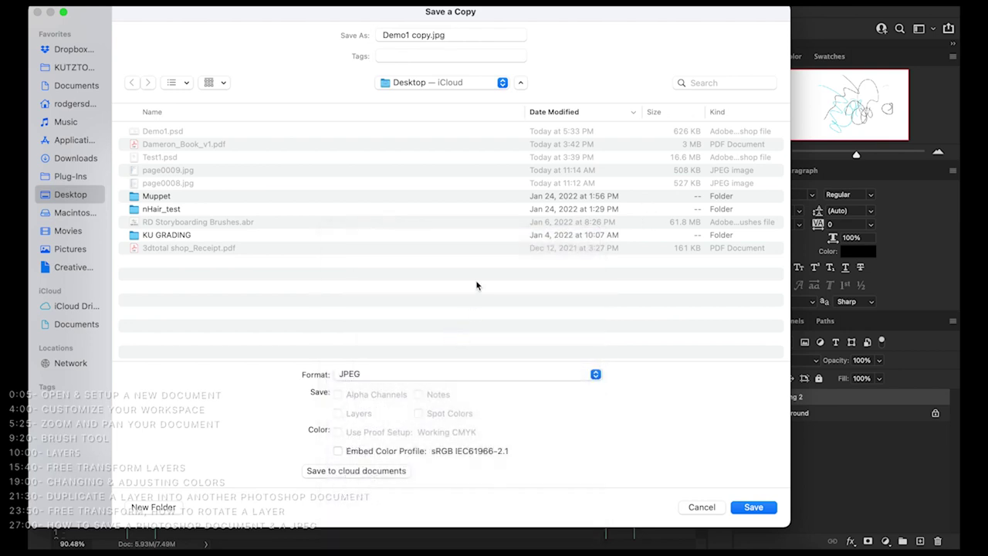
{"action": "double_click", "coordinate": [437, 35]}
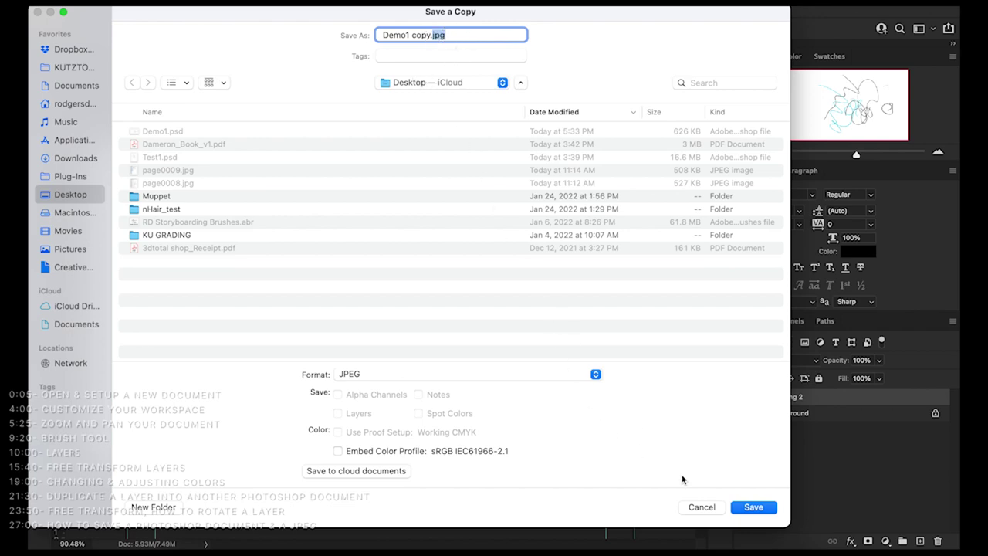
{"action": "left_click", "coordinate": [752, 507]}
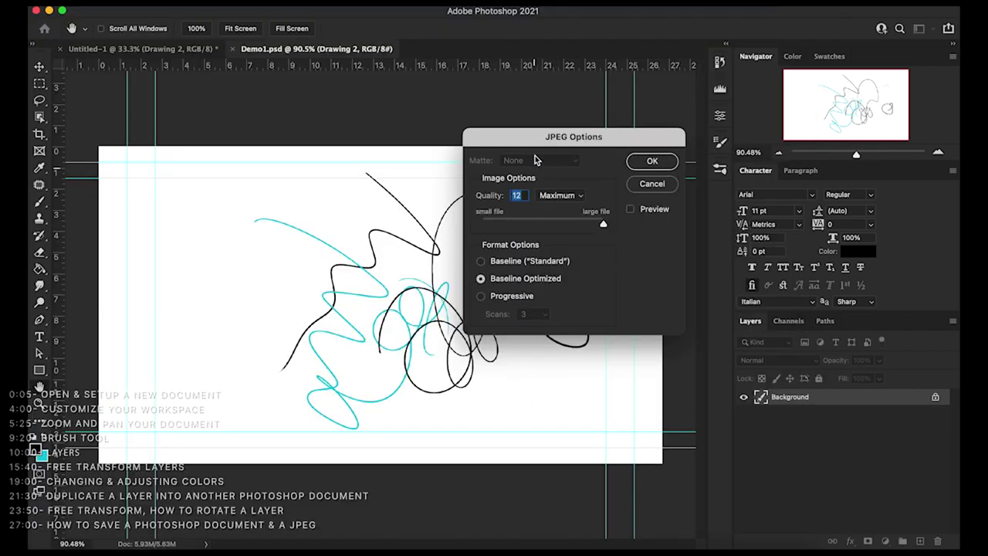
Step: Try a low JPEG quality of 1, set the quality to 12 (Maximum), and finish saving the copy
{"action": "left_click_drag", "start_coordinate": [540, 139], "coordinate": [425, 116]}
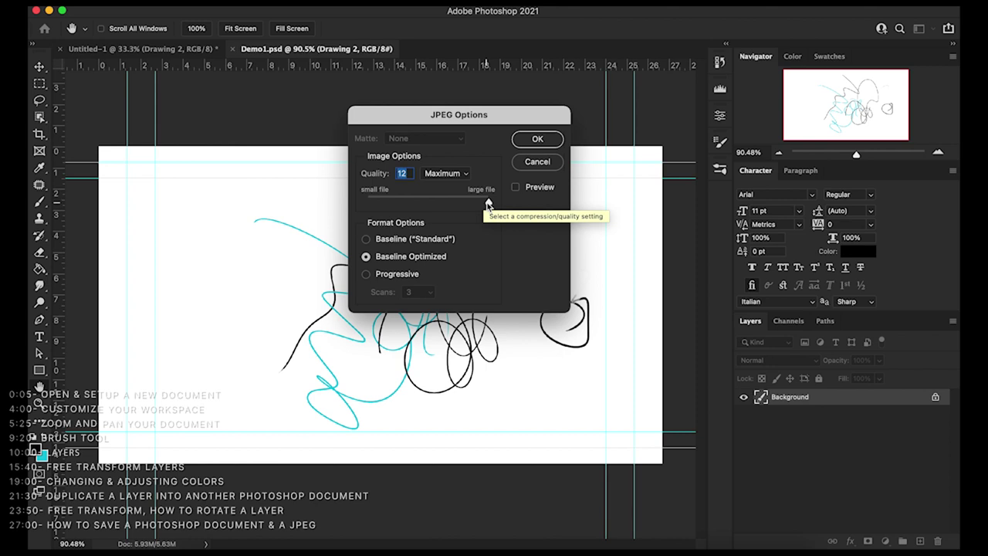
{"action": "left_click_drag", "start_coordinate": [488, 204], "coordinate": [379, 206]}
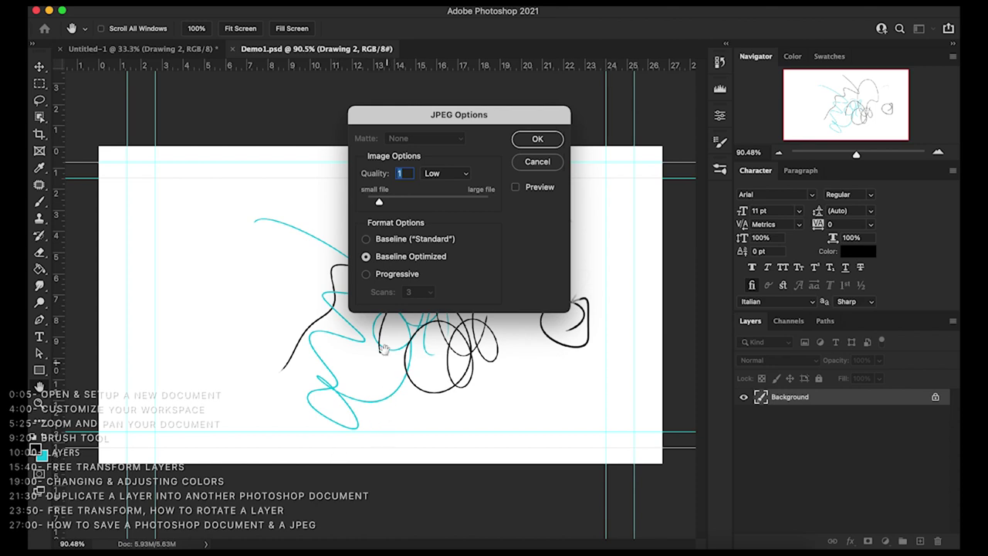
{"action": "left_click_drag", "start_coordinate": [379, 202], "coordinate": [394, 203]}
{"action": "left_click_drag", "start_coordinate": [394, 203], "coordinate": [488, 202]}
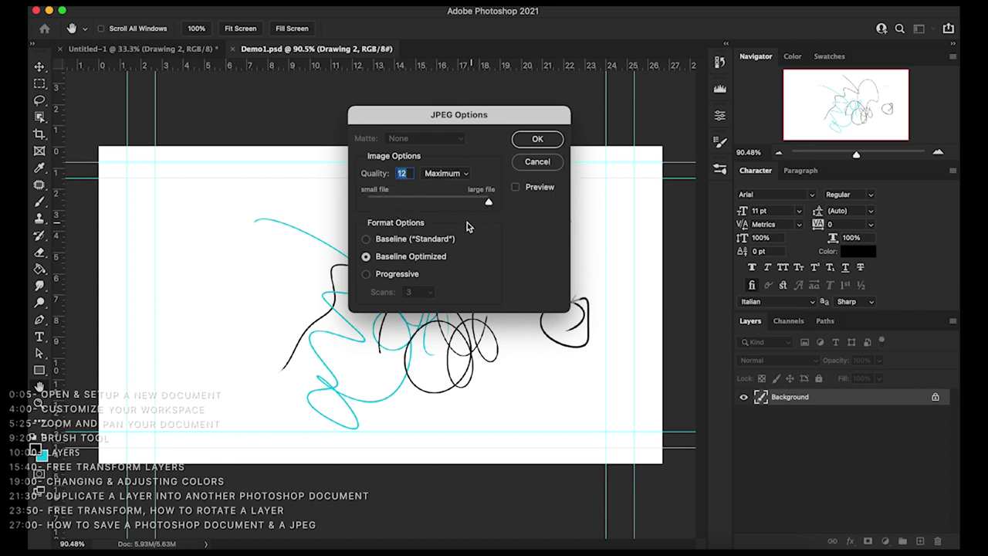
{"action": "left_click", "coordinate": [538, 139]}
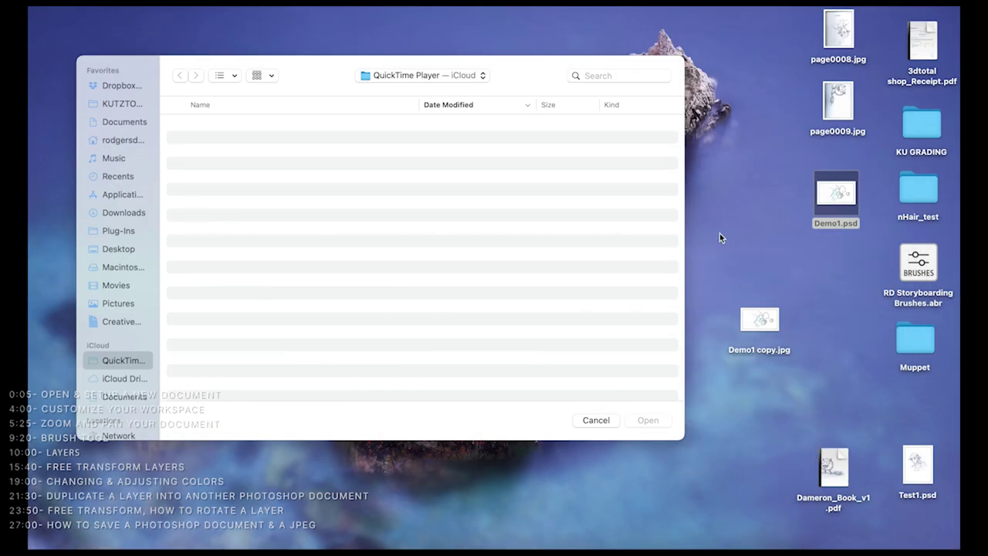
Step: Place Demo1 copy.jpg below Demo1.psd on the desktop and preview both files to compare them
{"action": "left_click_drag", "start_coordinate": [764, 340], "coordinate": [830, 255]}
{"action": "left_click", "coordinate": [831, 195]}
{"action": "key", "text": "space"}
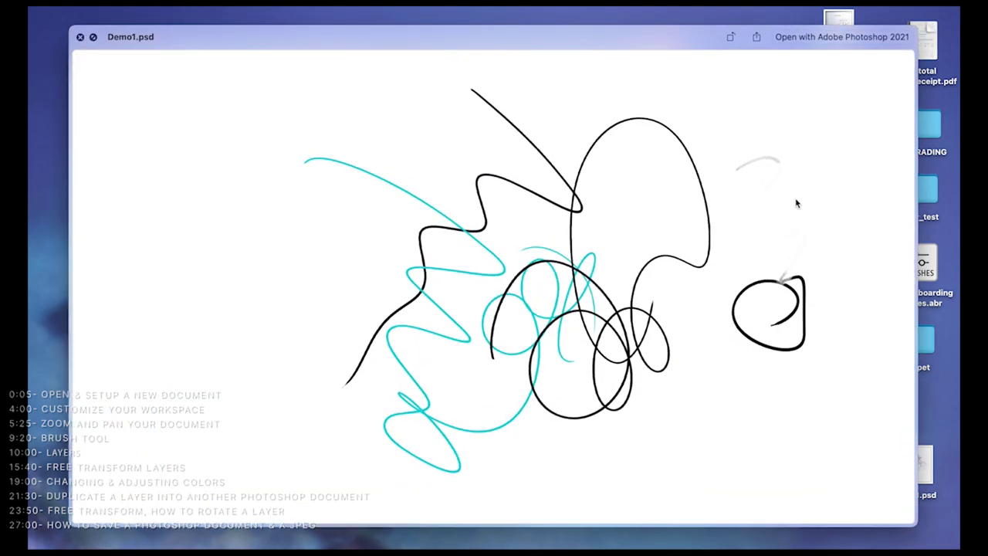
{"action": "key", "text": "space"}
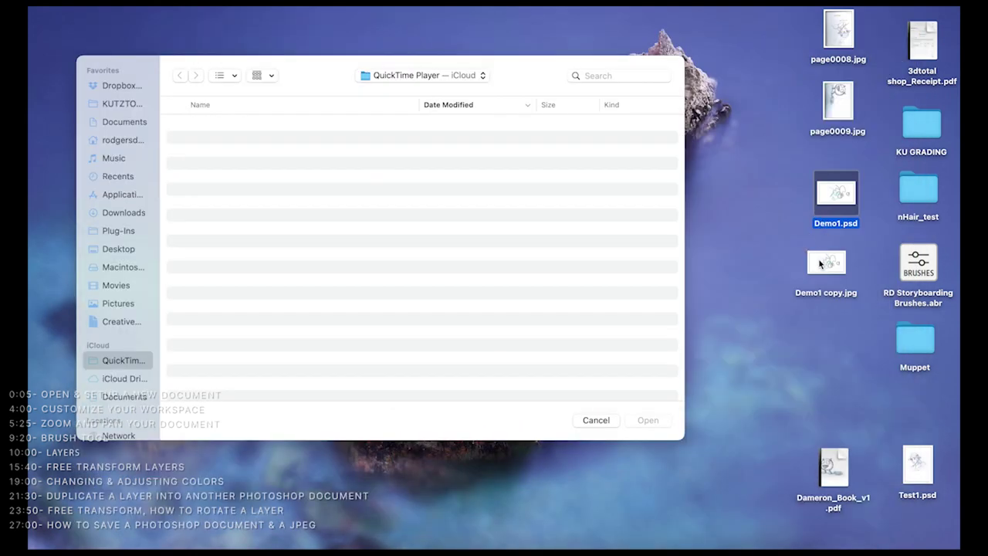
{"action": "left_click", "coordinate": [822, 263]}
{"action": "key", "text": "space"}
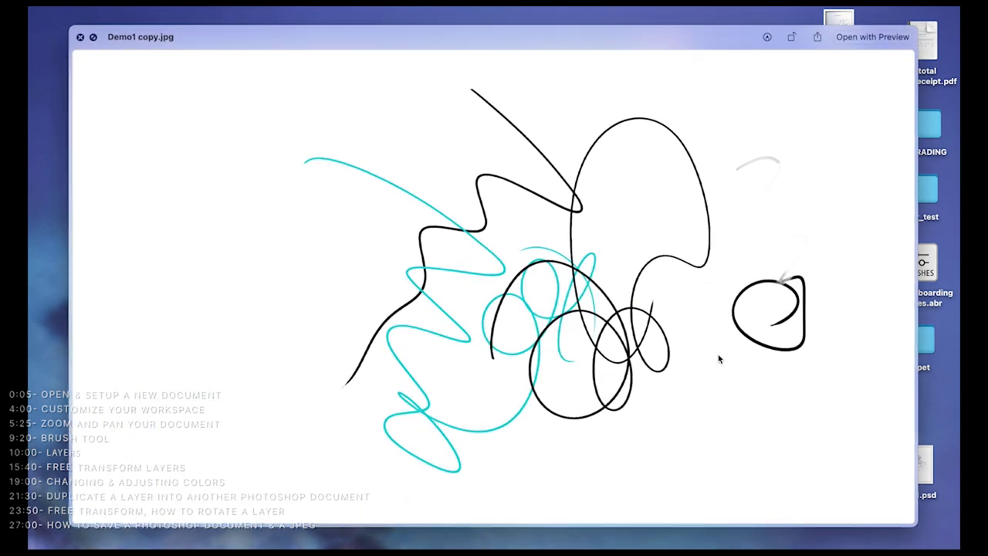